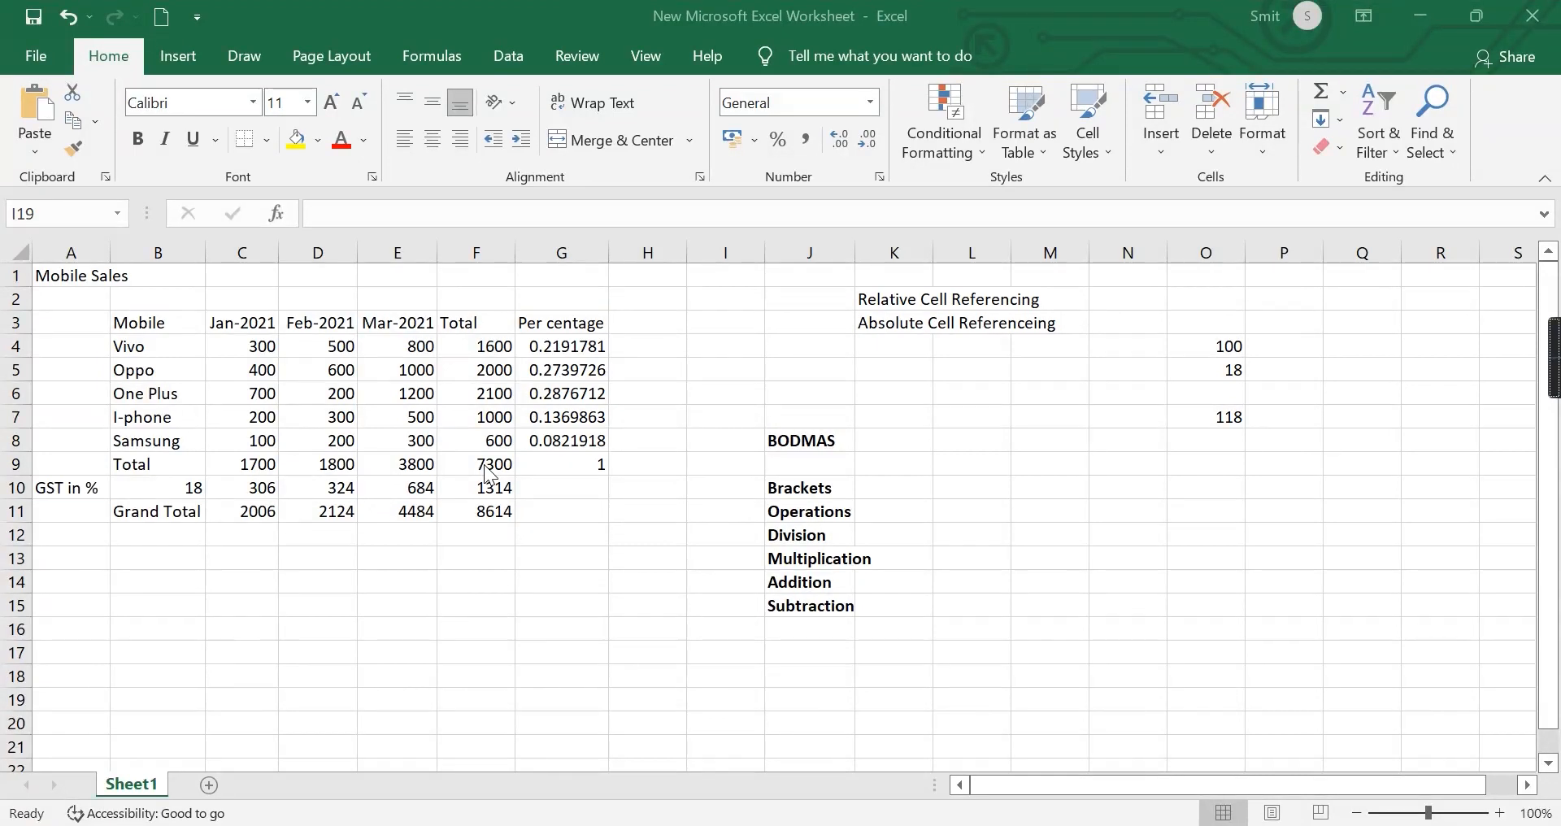
Enter the labels AVERAGE, COUNT, MAX and MIN in cells B13 to B16.
click(131, 559)
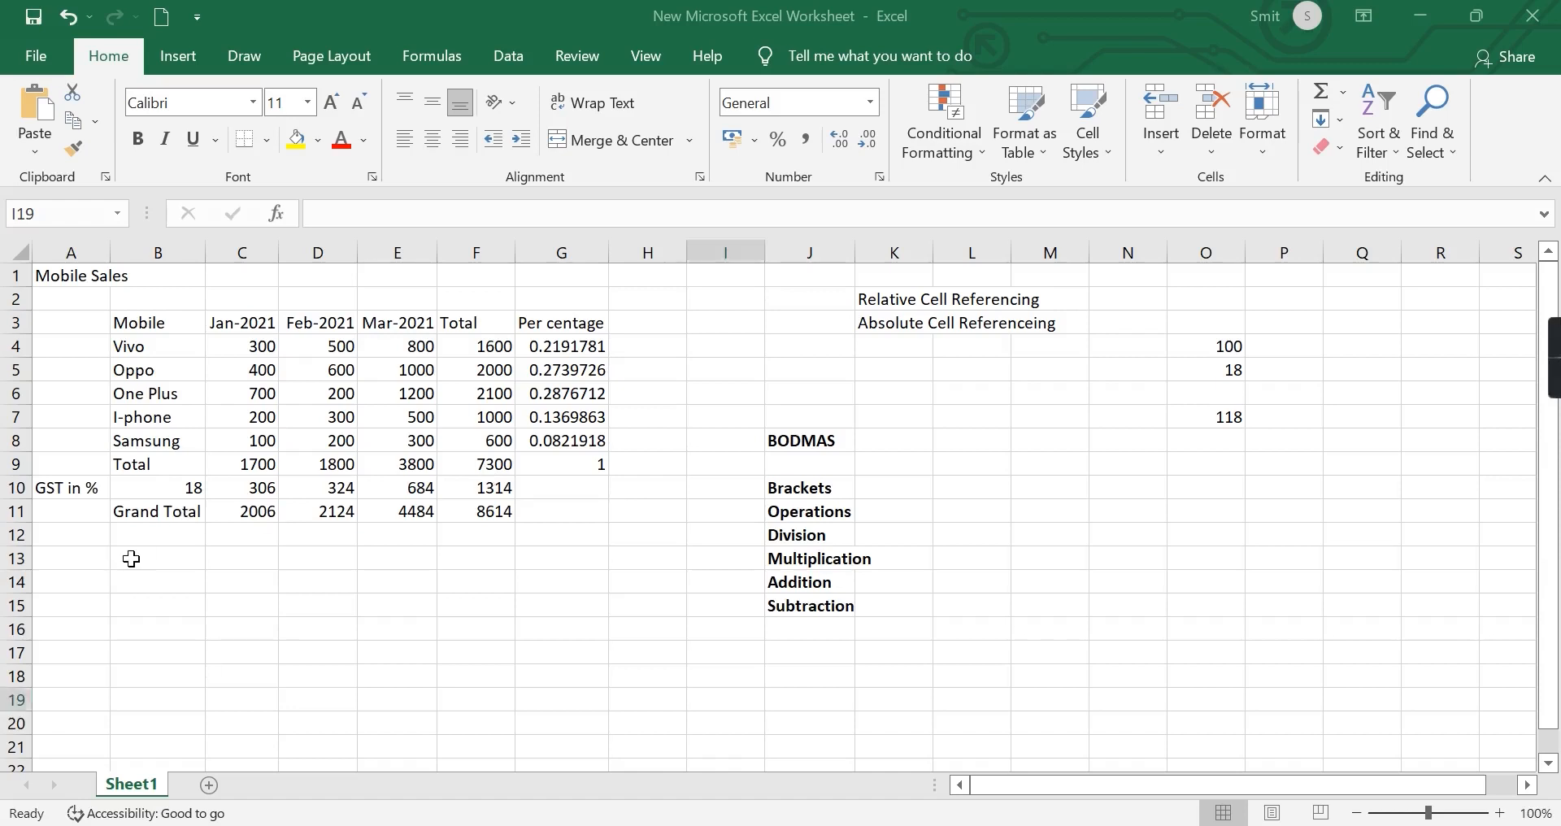
click(131, 559)
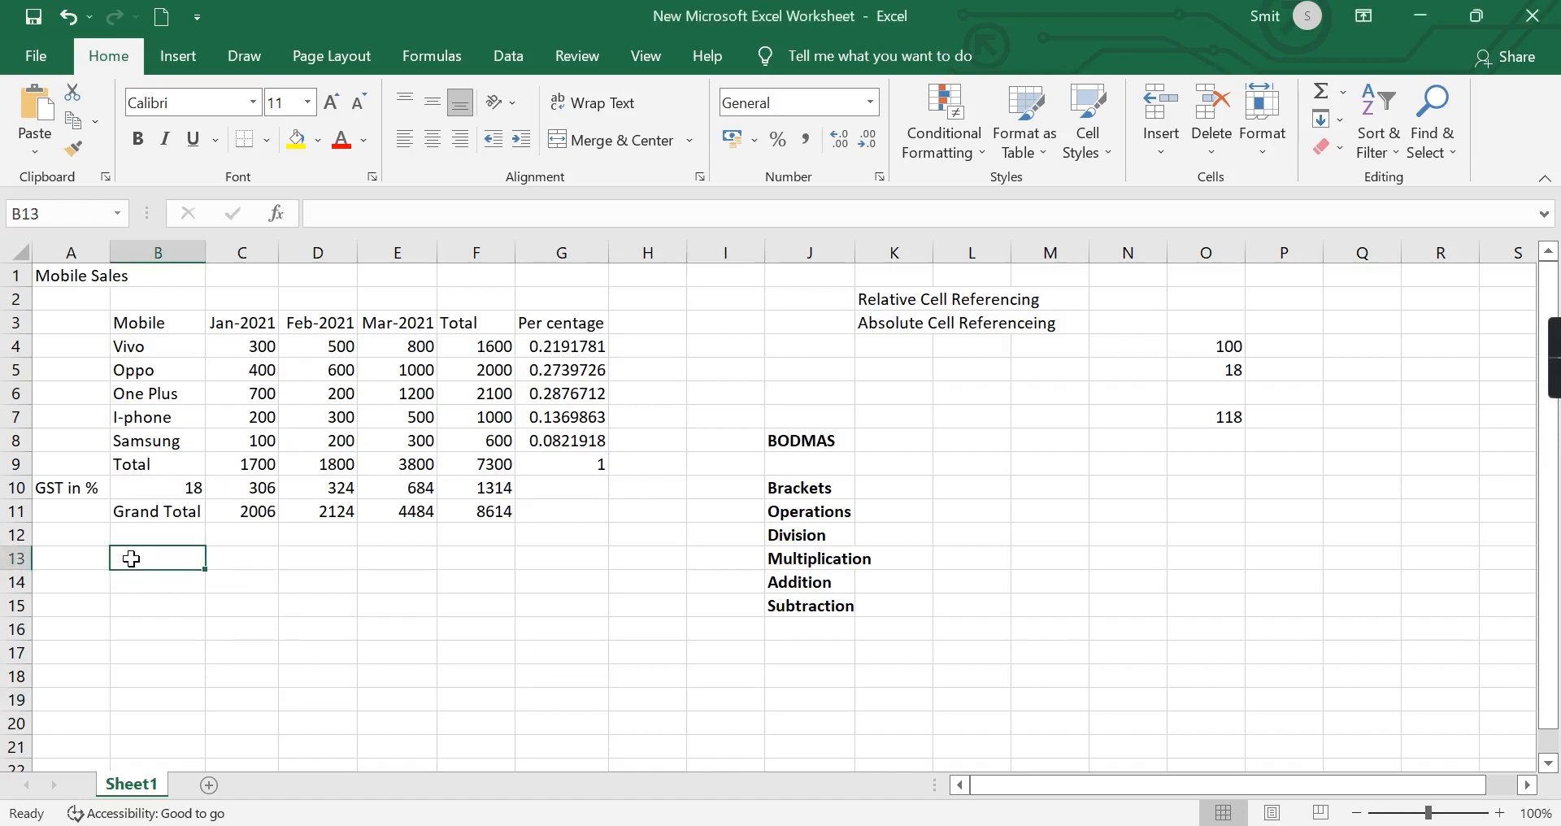
text(AVERAGE)
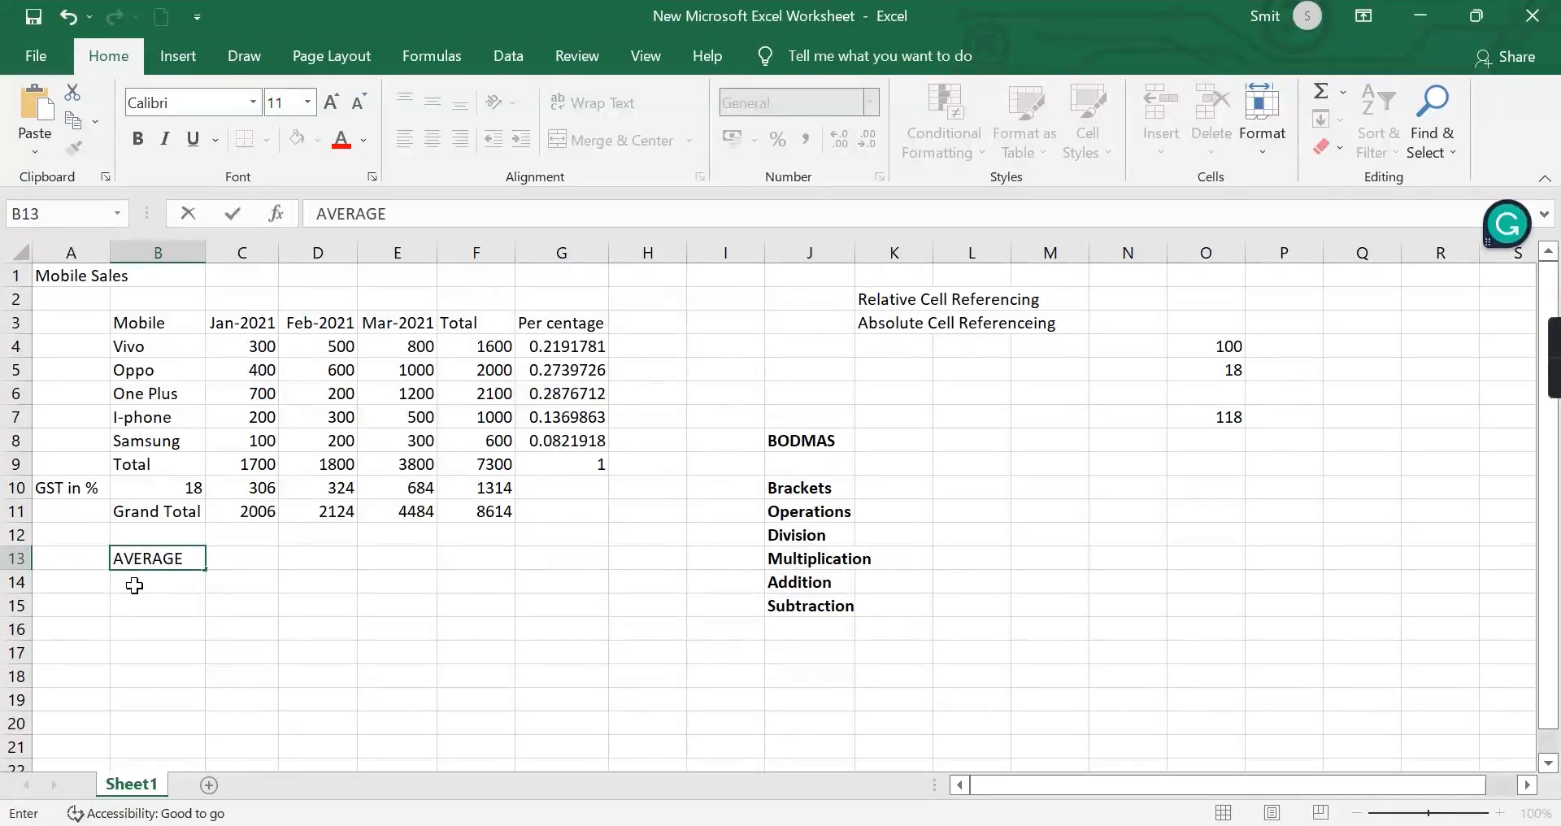
click(132, 582)
text(COUNT)
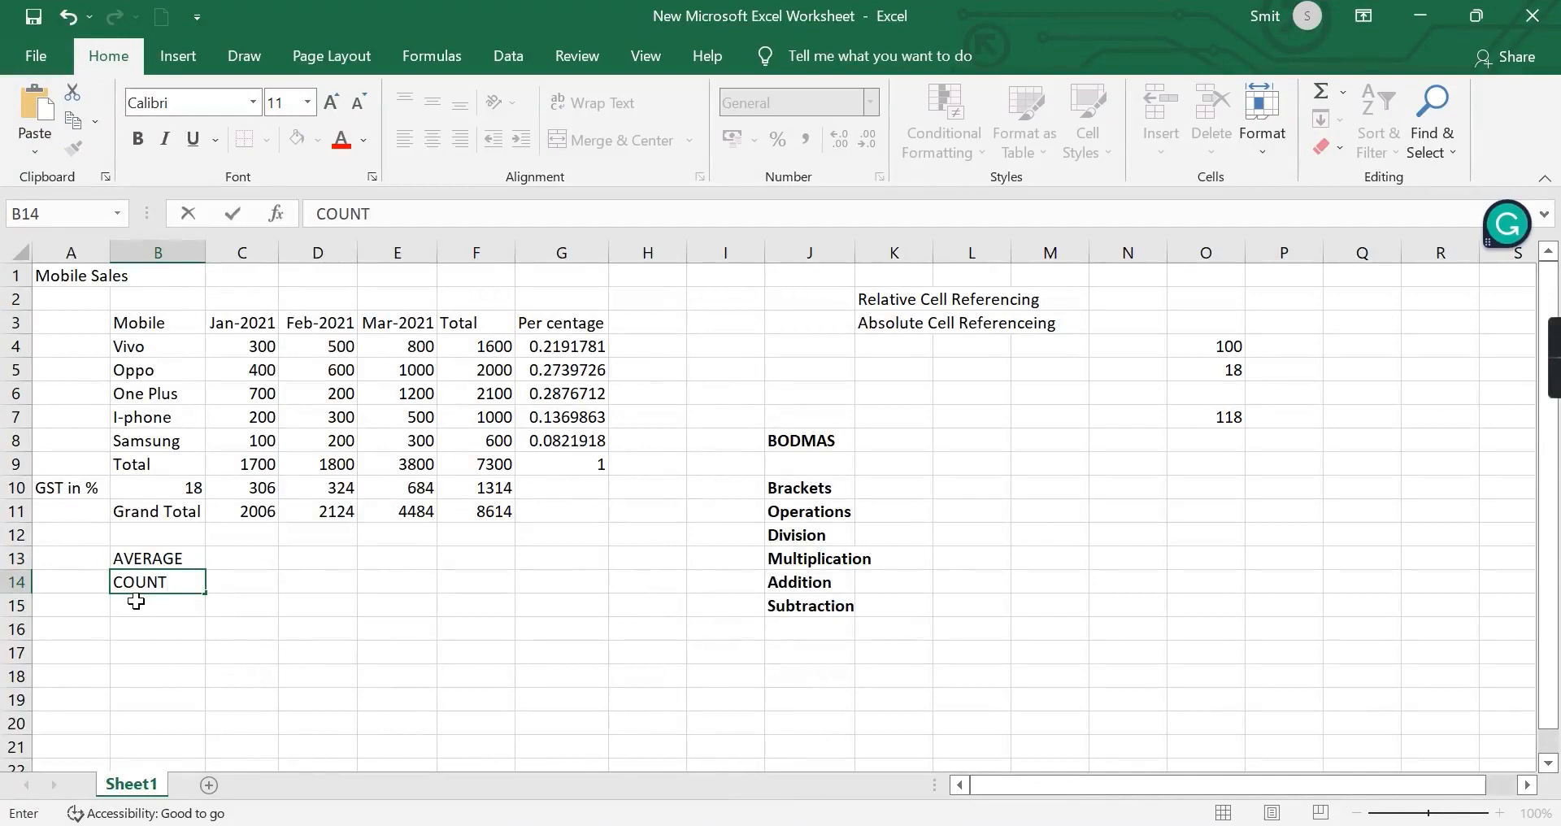
click(136, 602)
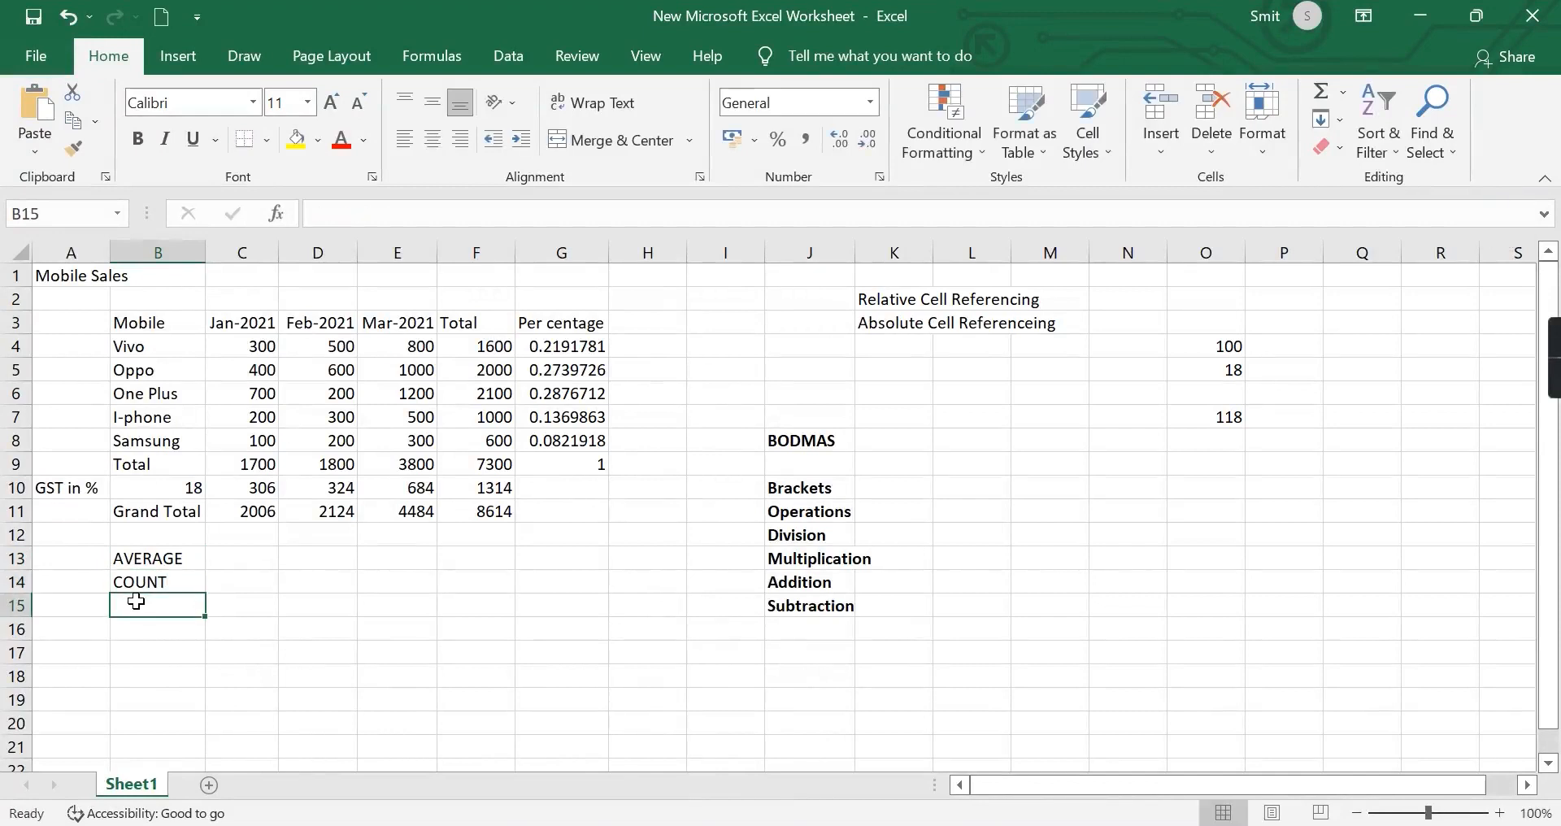
text(MAX)
click(147, 632)
text(MIN)
click(510, 624)
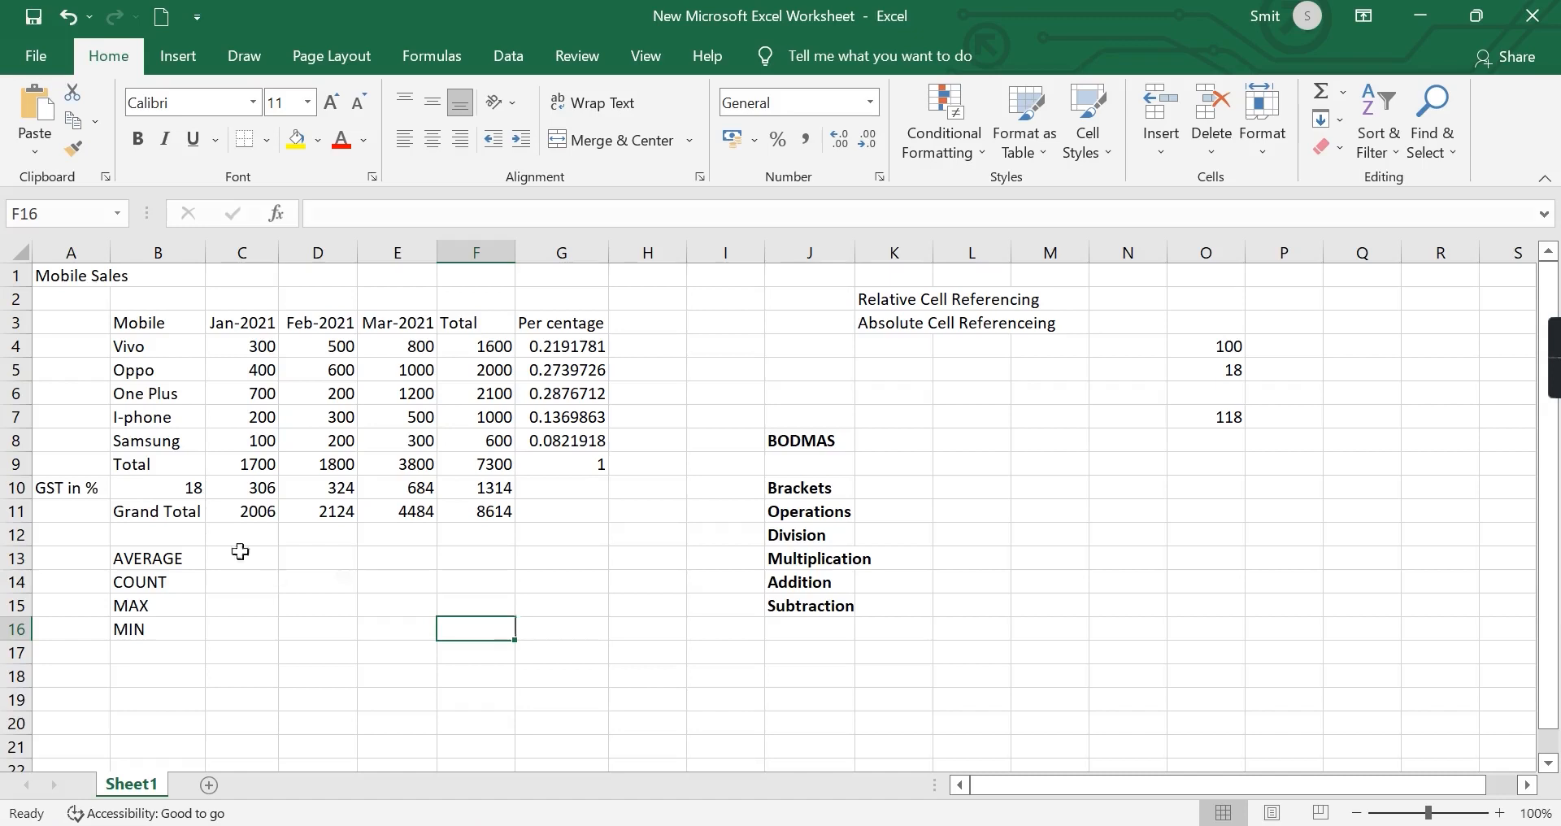
Insert an AutoSum SUM formula in C13 beside the AVERAGE label.
click(224, 553)
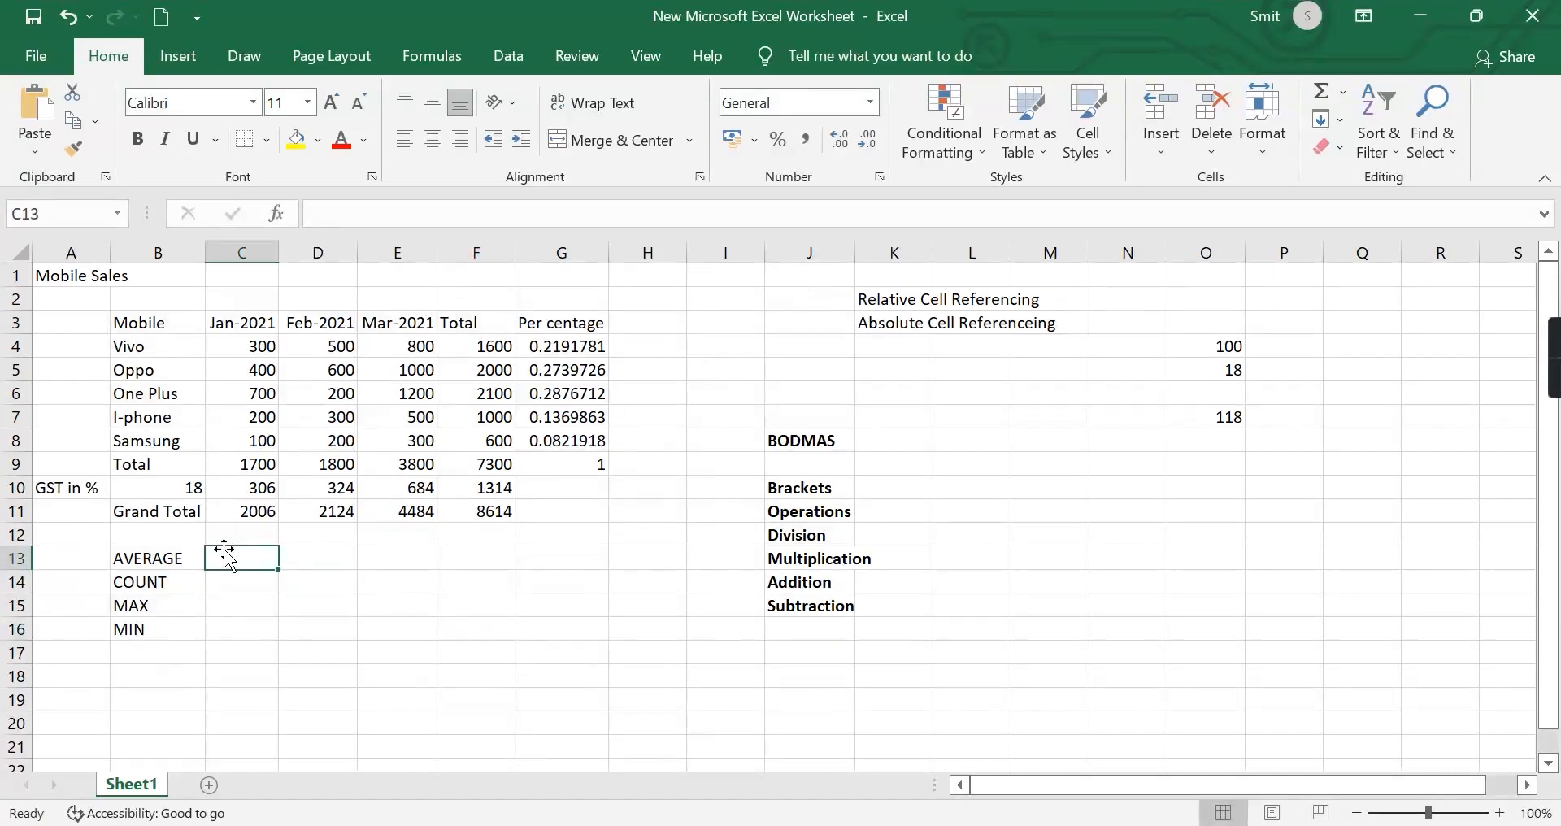
text(=)
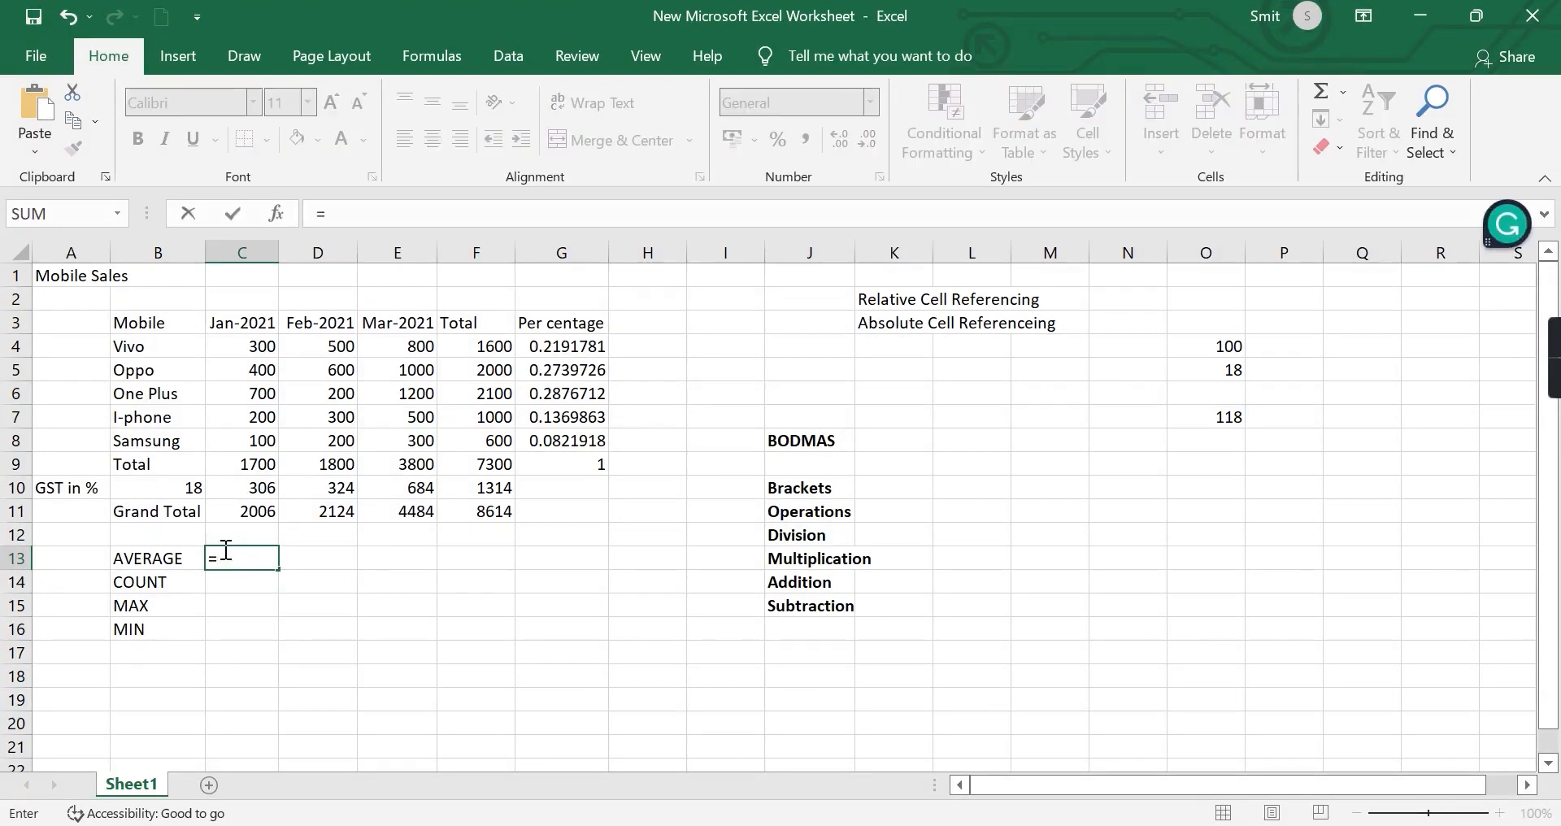
click(446, 52)
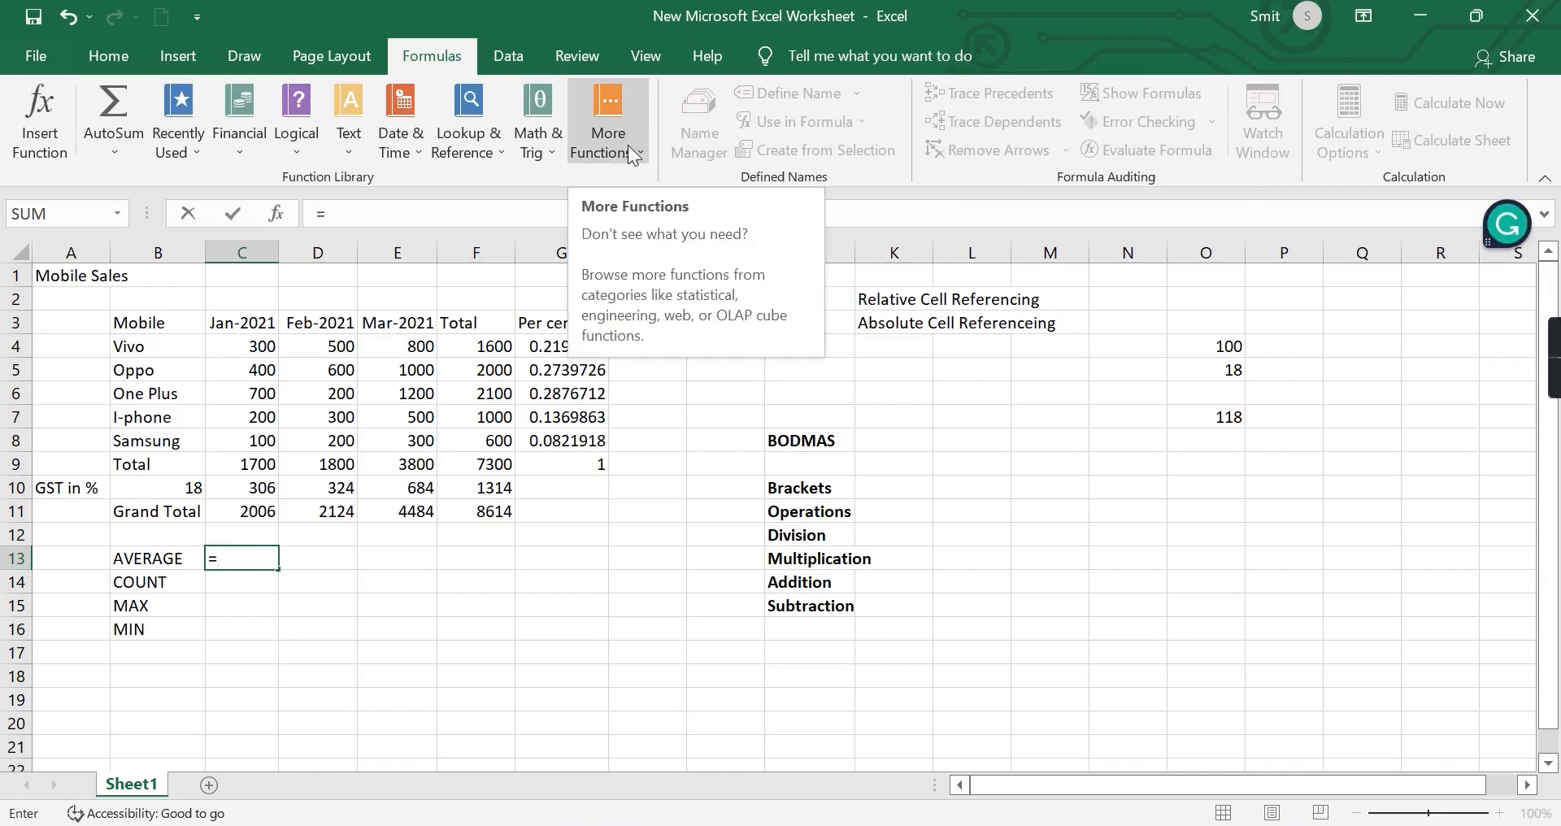
click(561, 150)
scroll(626, 465, down, 20)
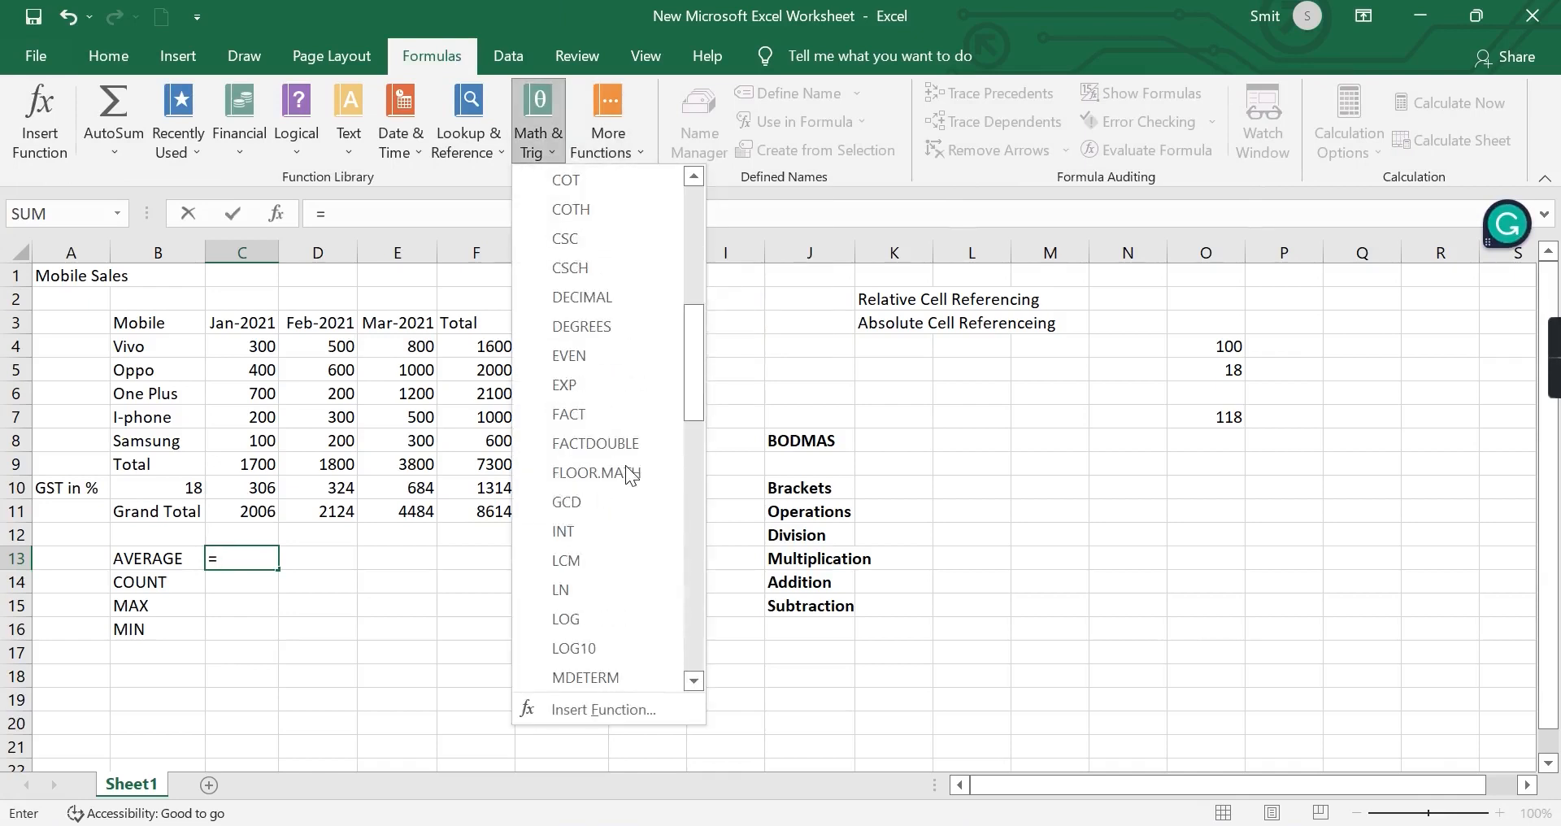
scroll(626, 465, down, 1)
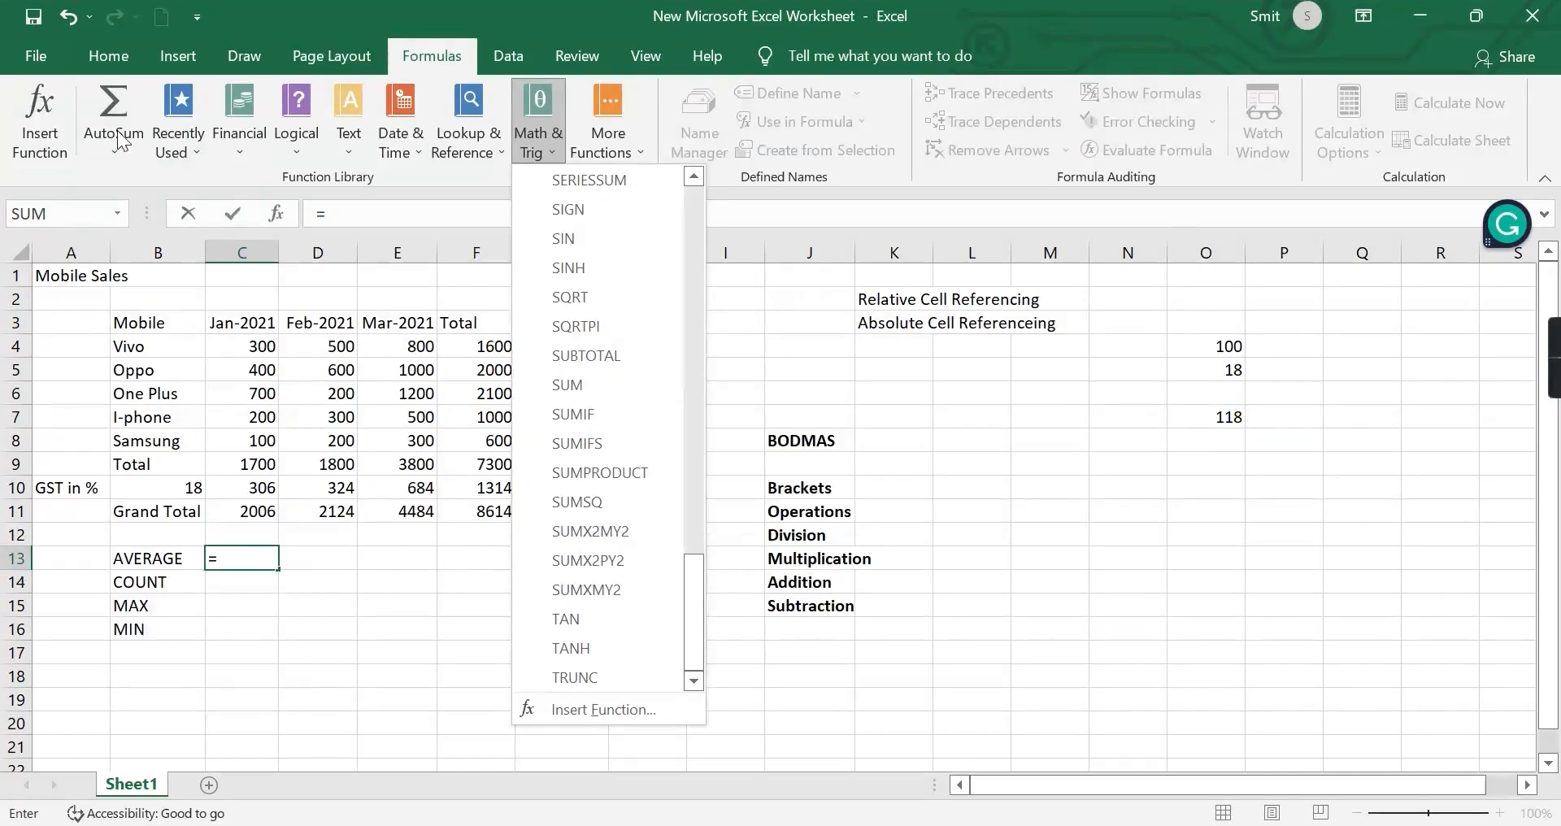
click(105, 99)
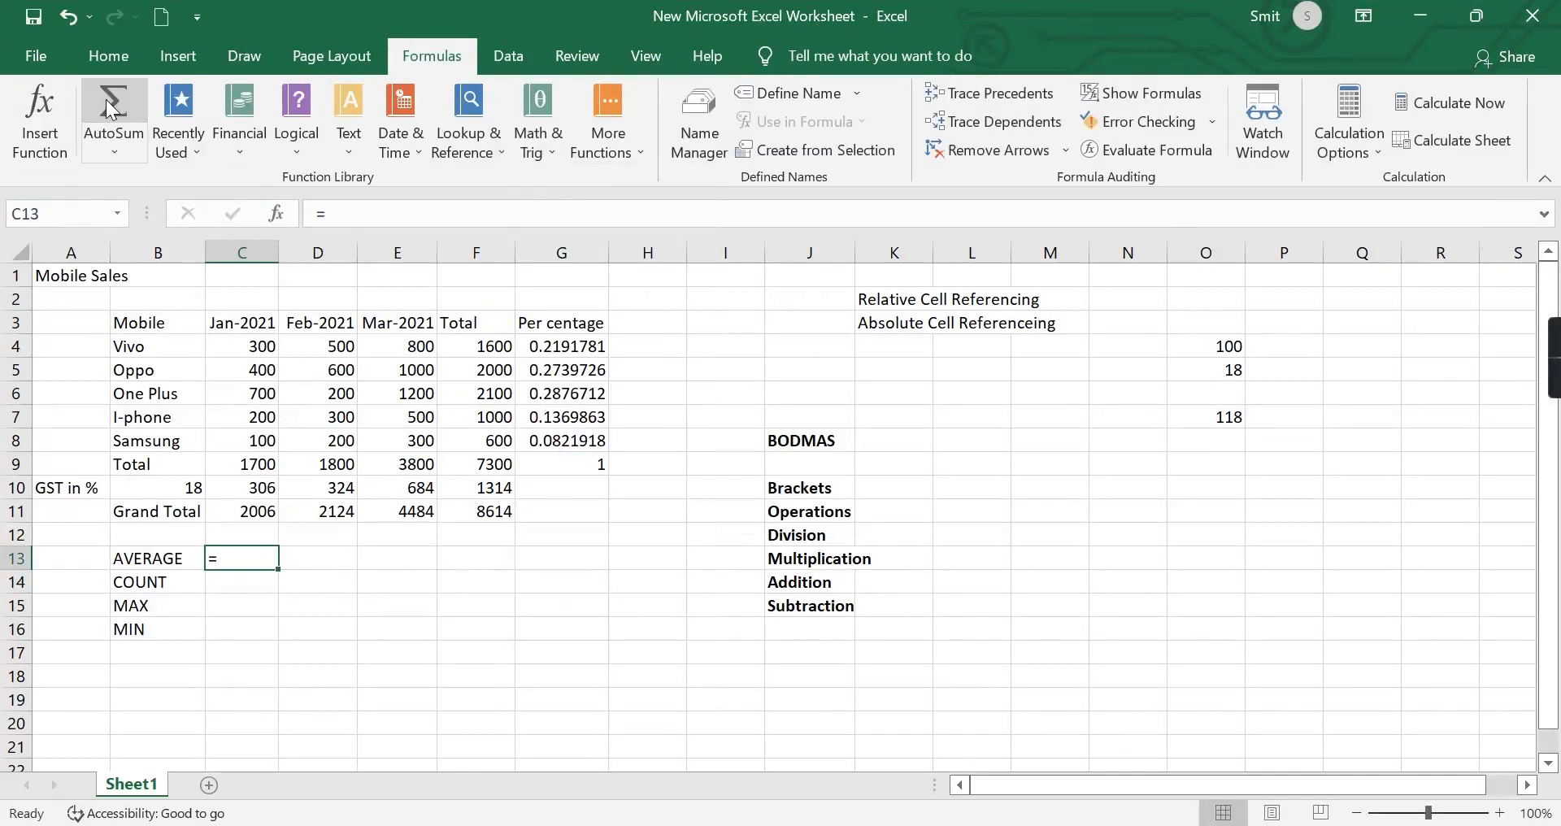
click(106, 99)
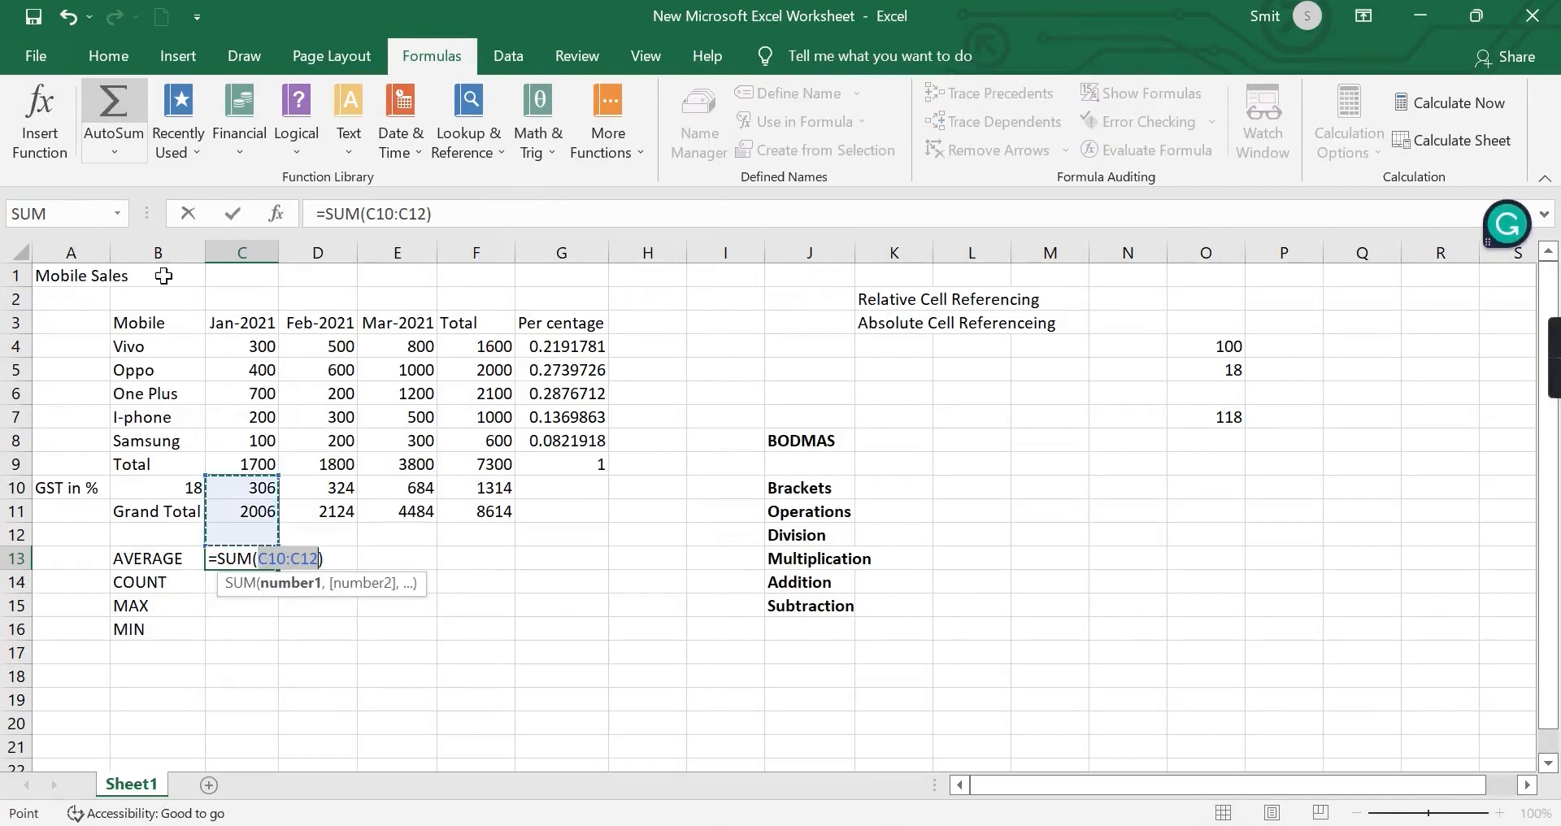
Change the formula in C13 to =SUM(C4:C8)/5 to average the January sales manually.
click(286, 558)
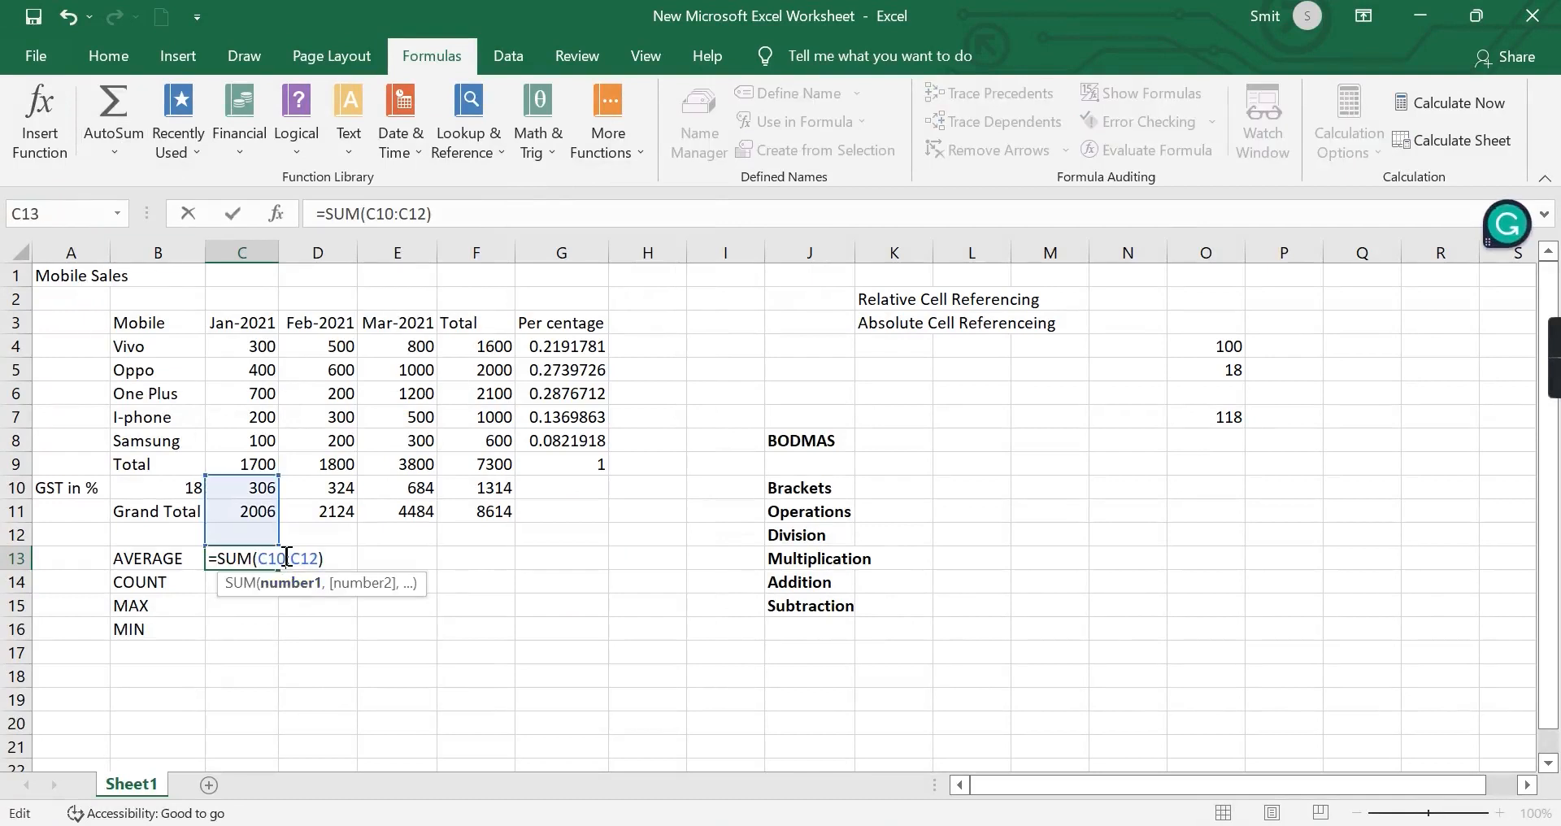
key(BackSpace)
key(BackSpace)
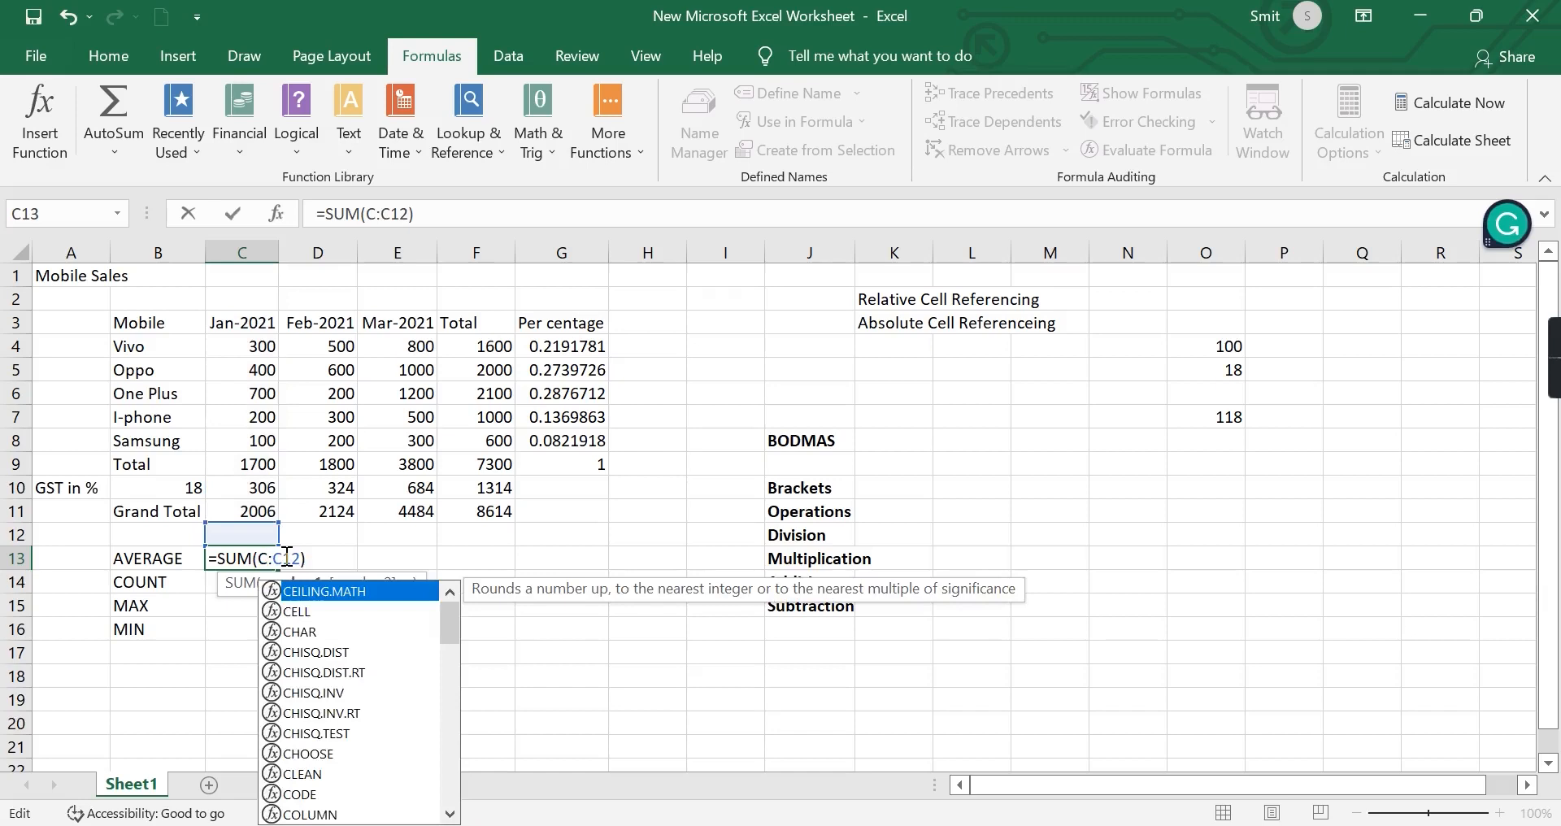
text(4)
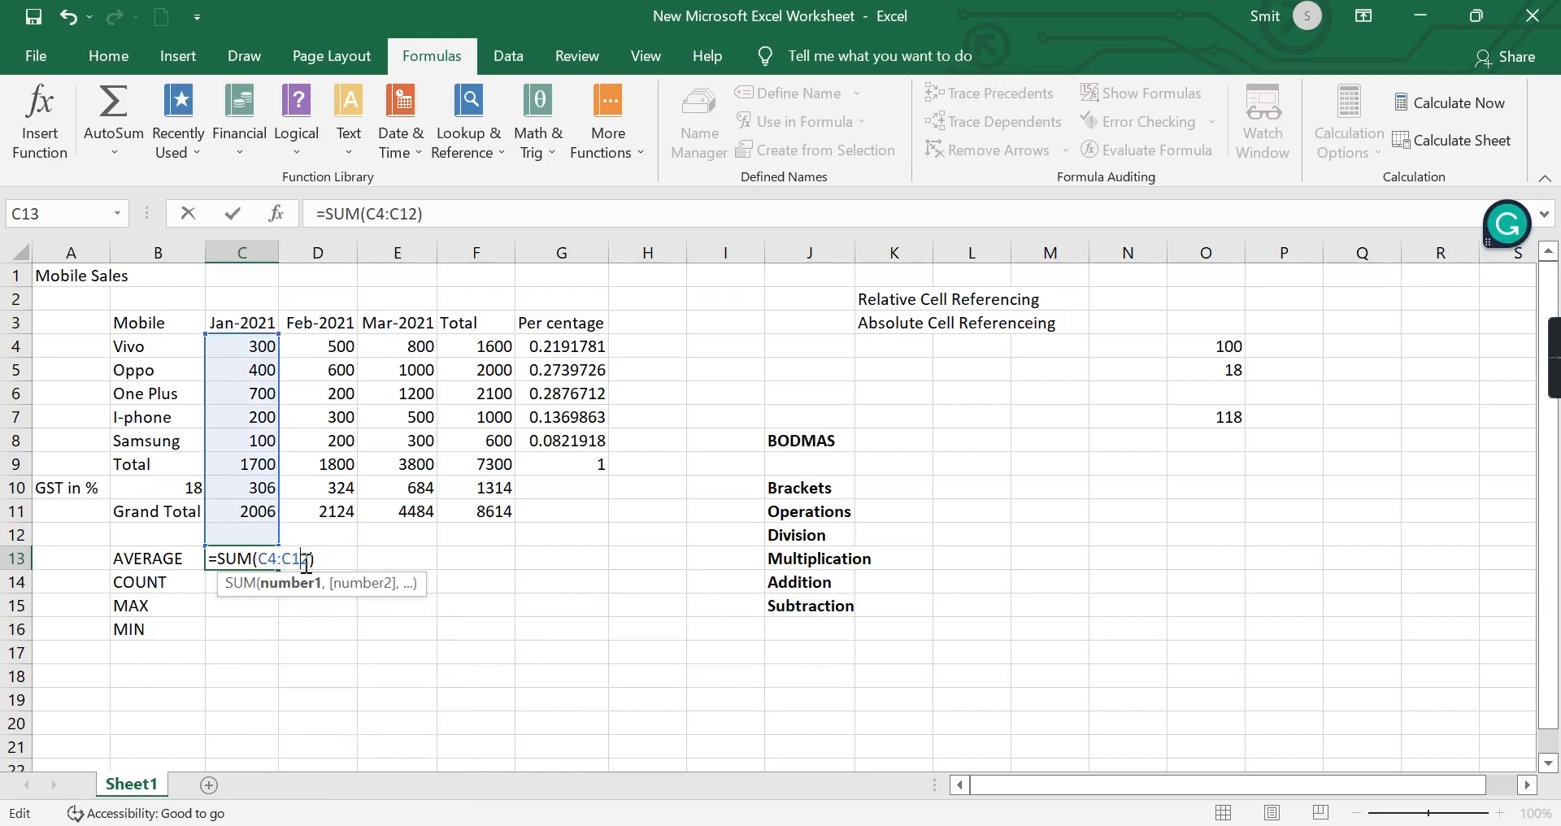
click(315, 564)
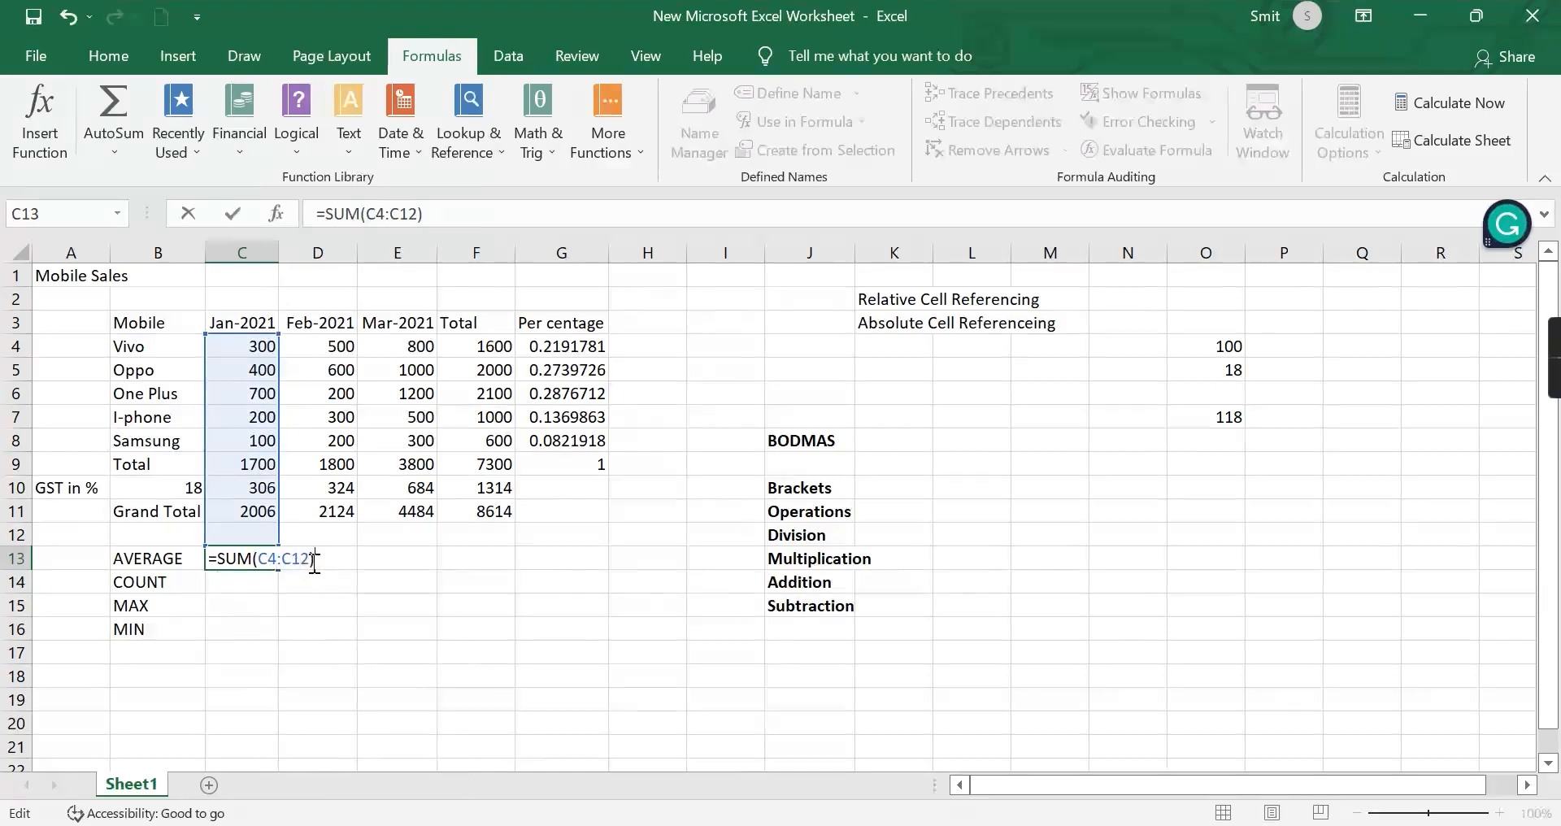
click(310, 562)
key(BackSpace)
key(BackSpace)
key(BackSpace)
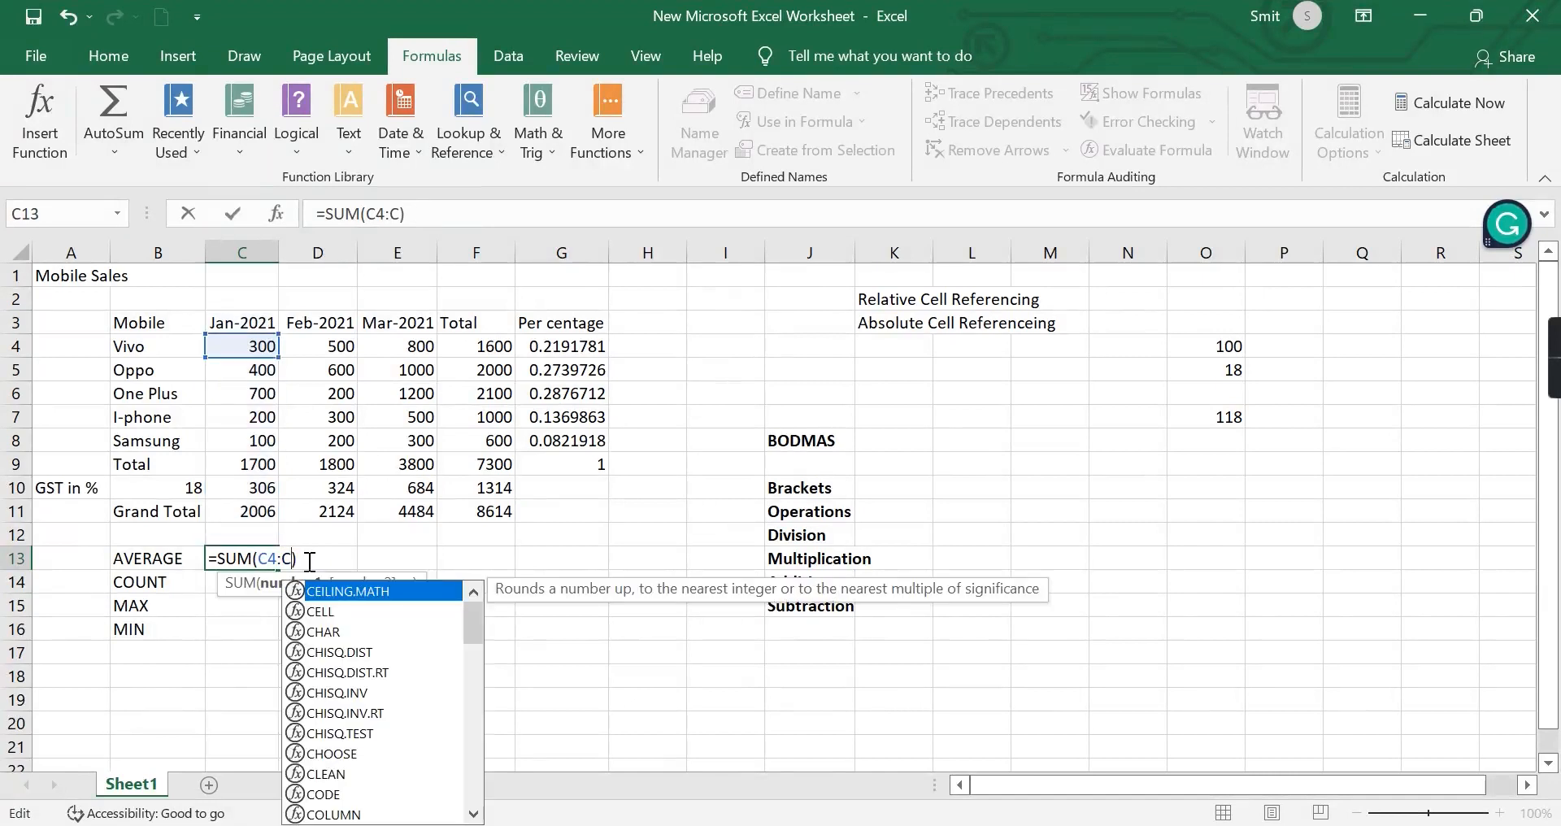
text(8)
click(317, 563)
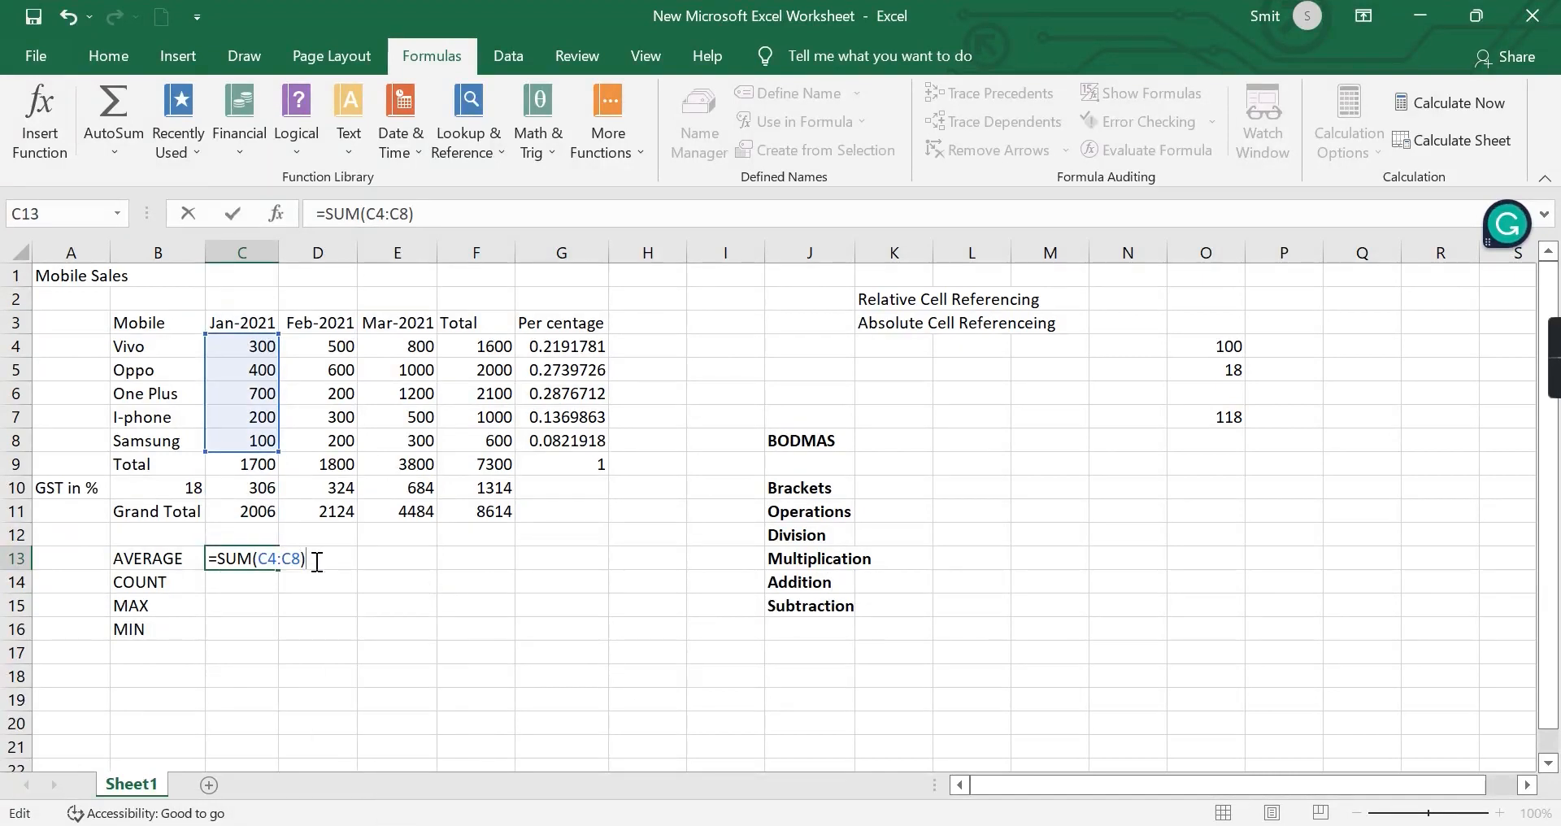
text(/5)
key(Return)
Clear C13 and calculate the January average there with the Average function as =AVERAGE(C4:C8).
click(245, 560)
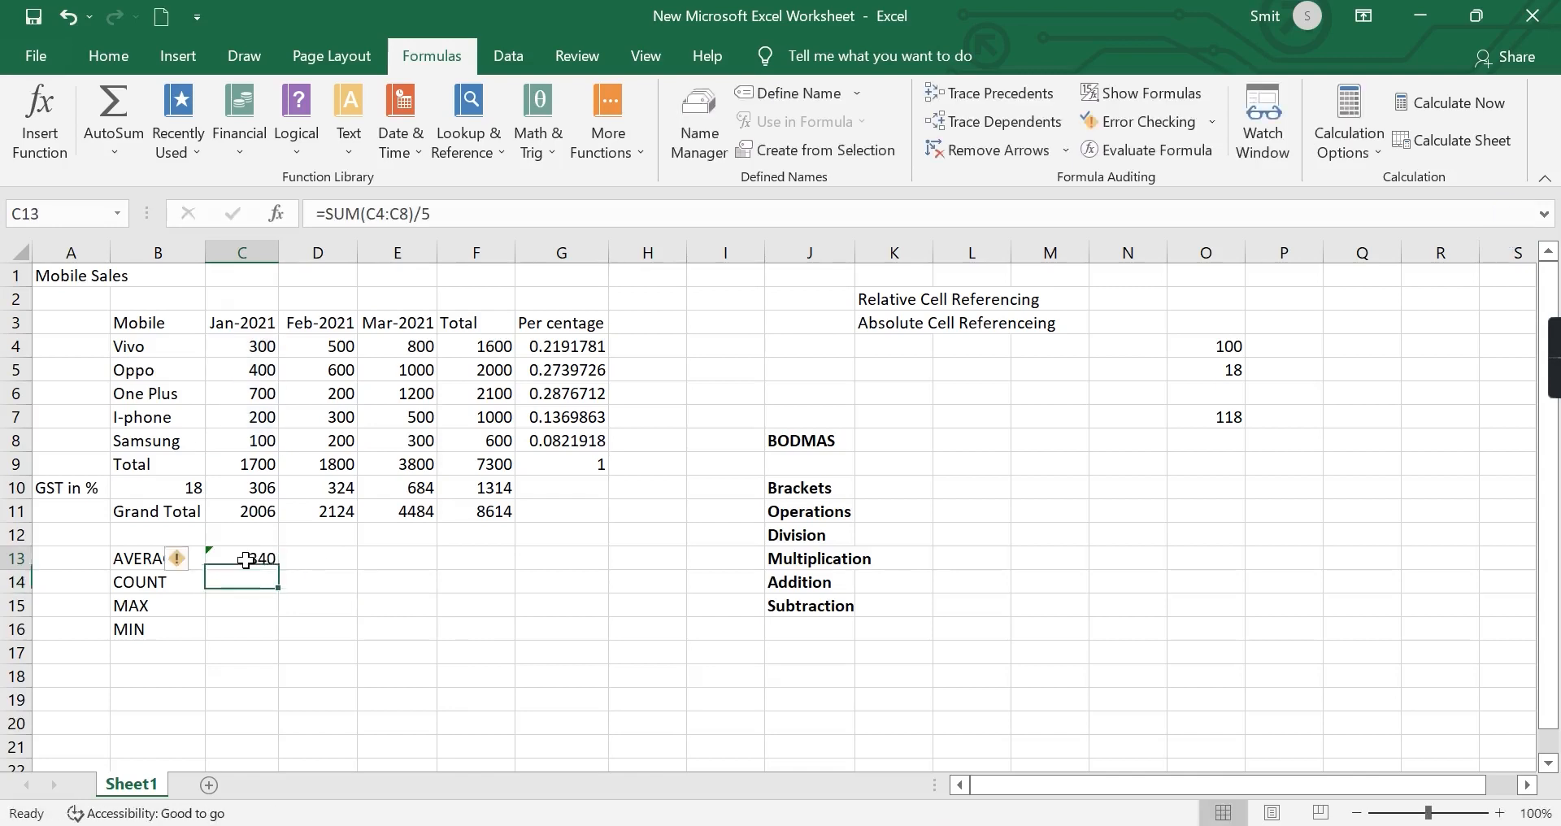
key(Delete)
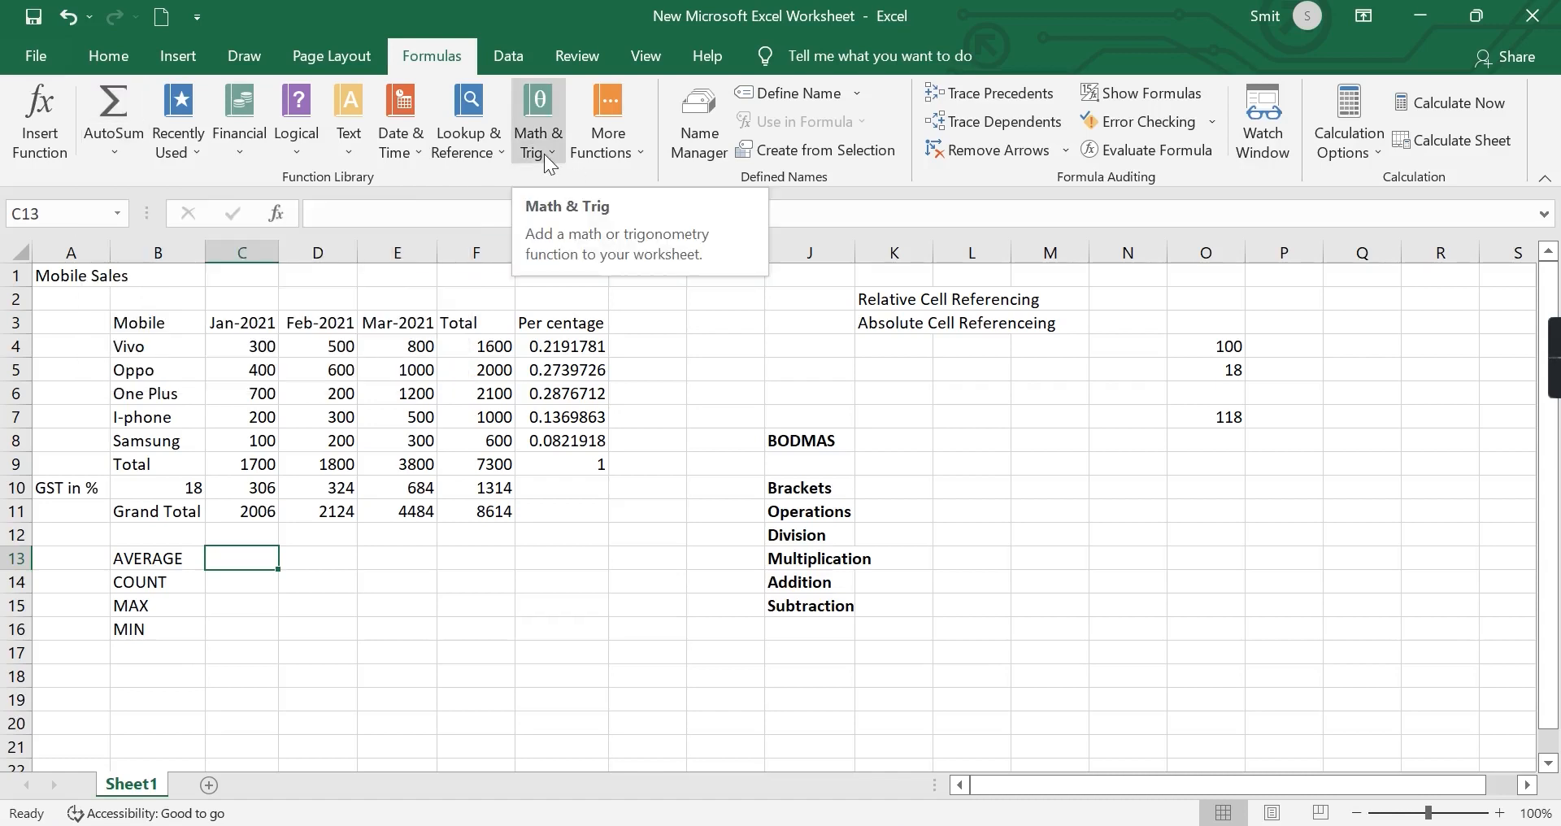
click(115, 151)
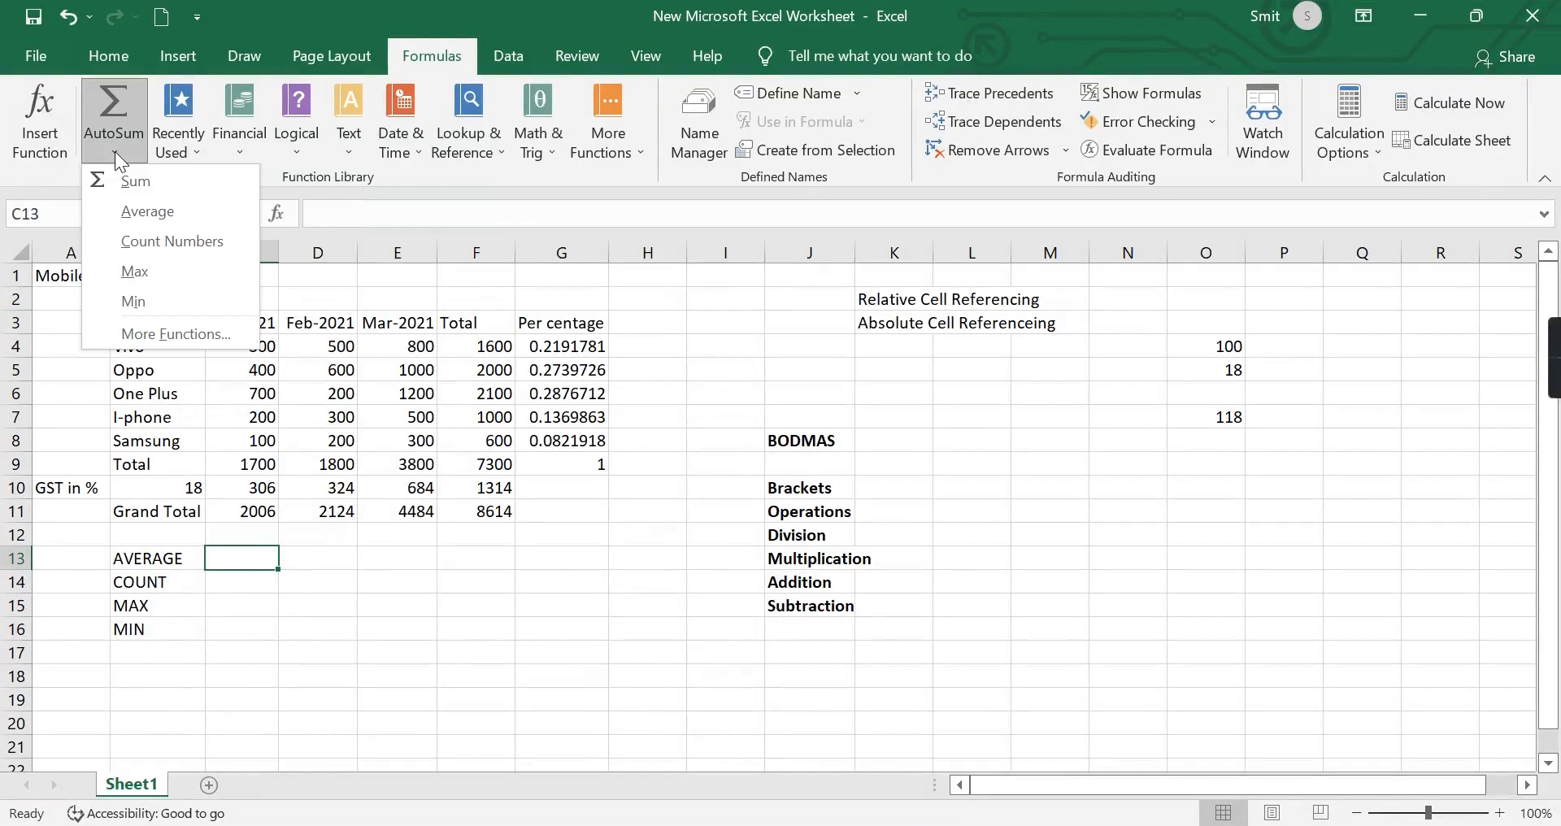
click(151, 211)
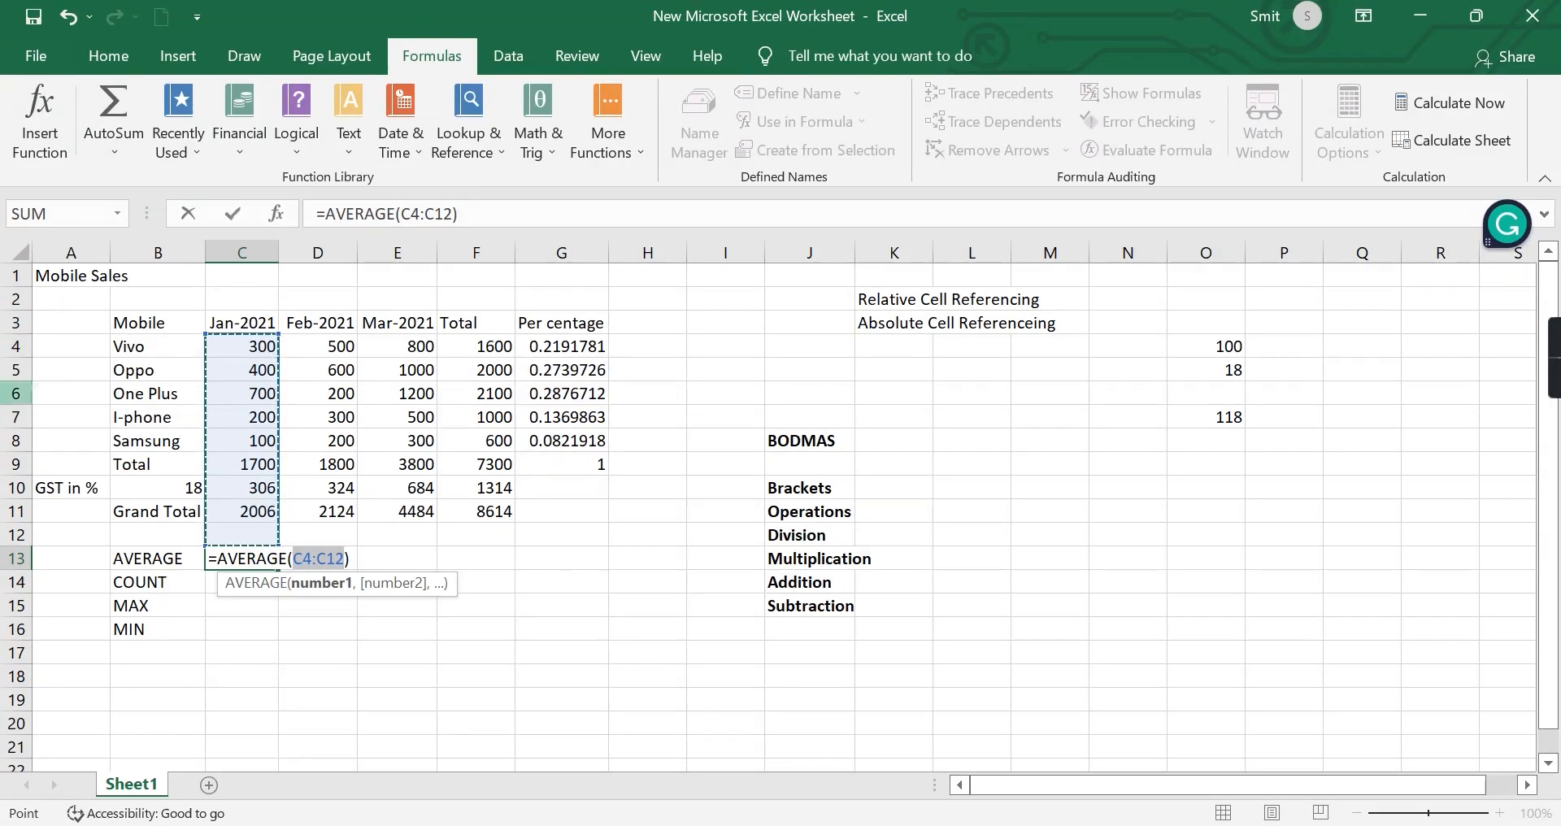
click(346, 559)
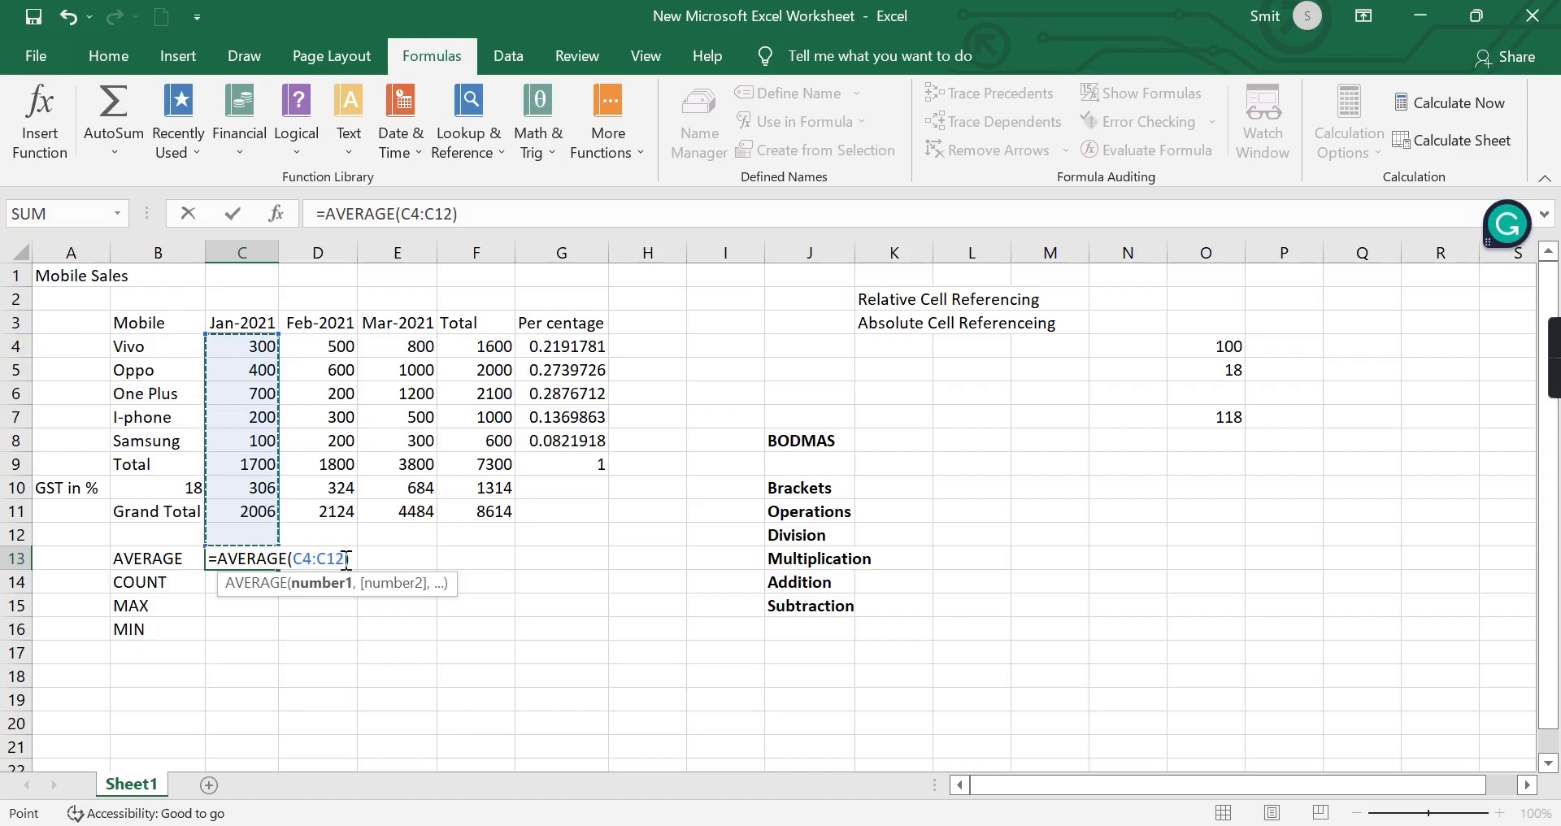
key(BackSpace)
key(BackSpace)
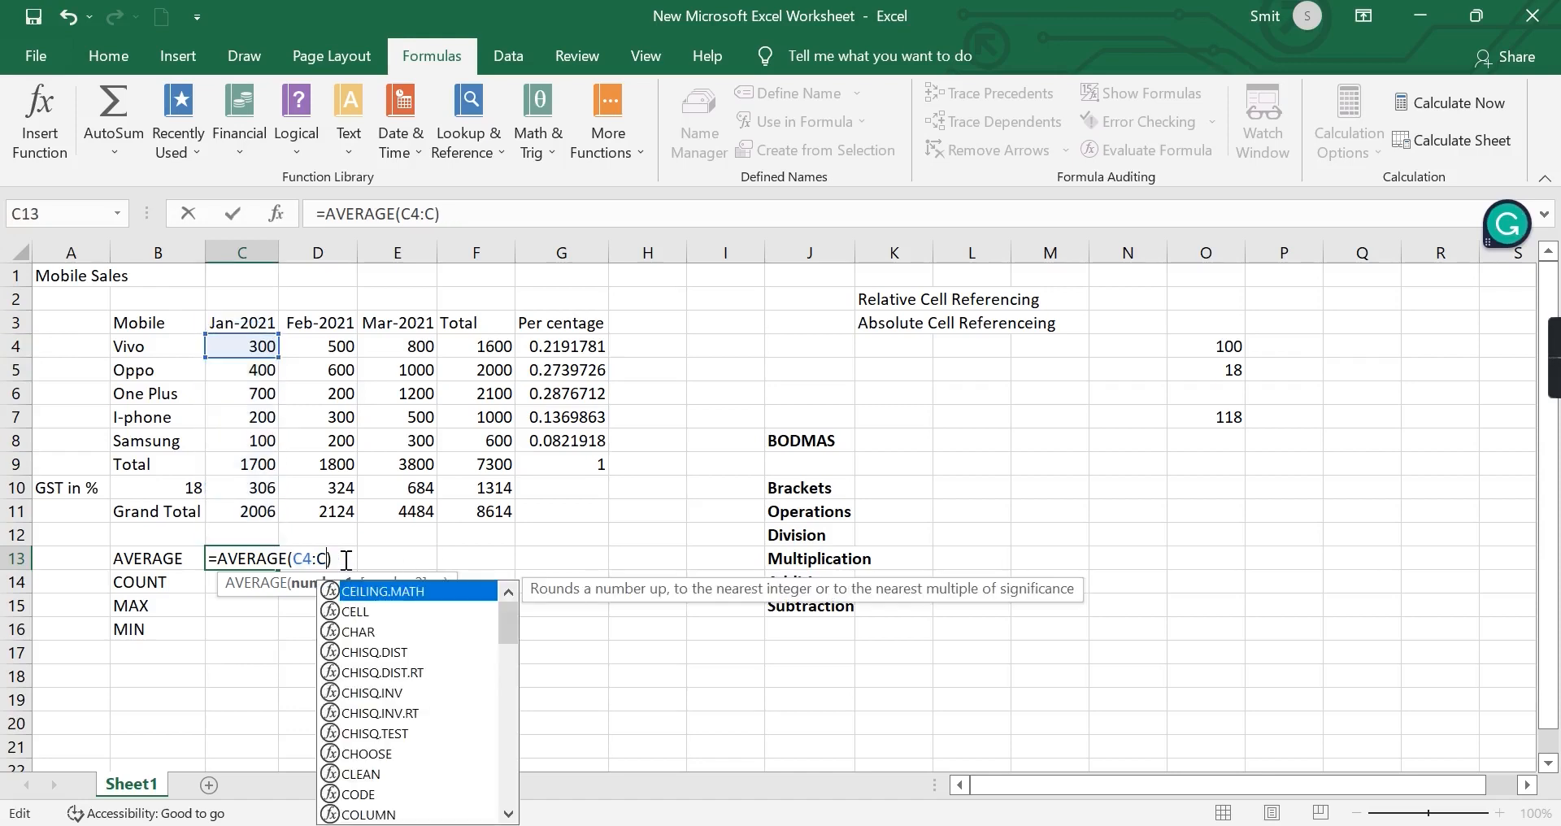
text(8)
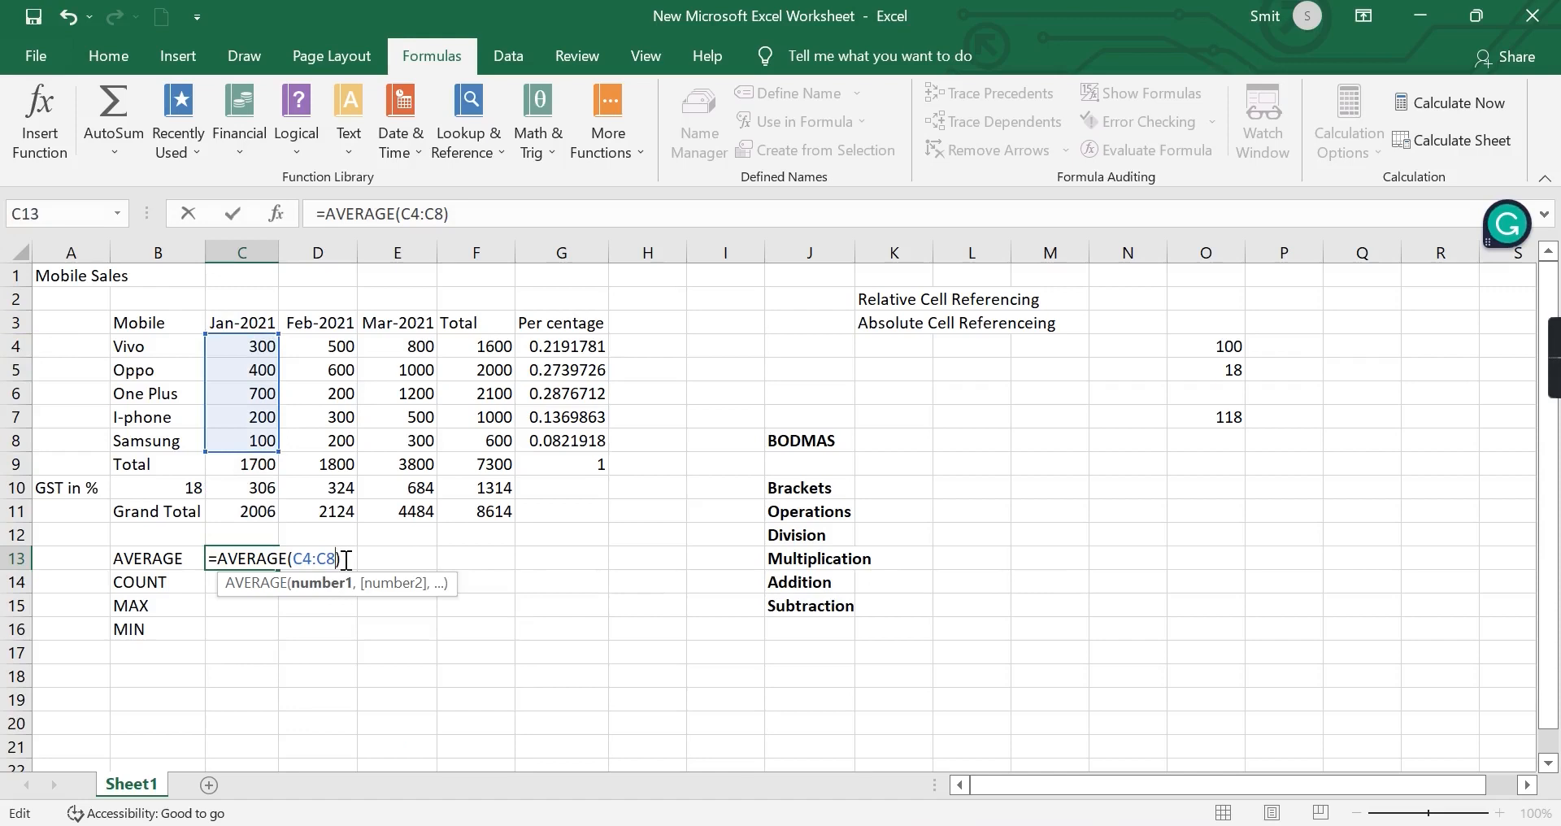
key(Return)
Ignore the error flagged on the January average in C13.
click(242, 561)
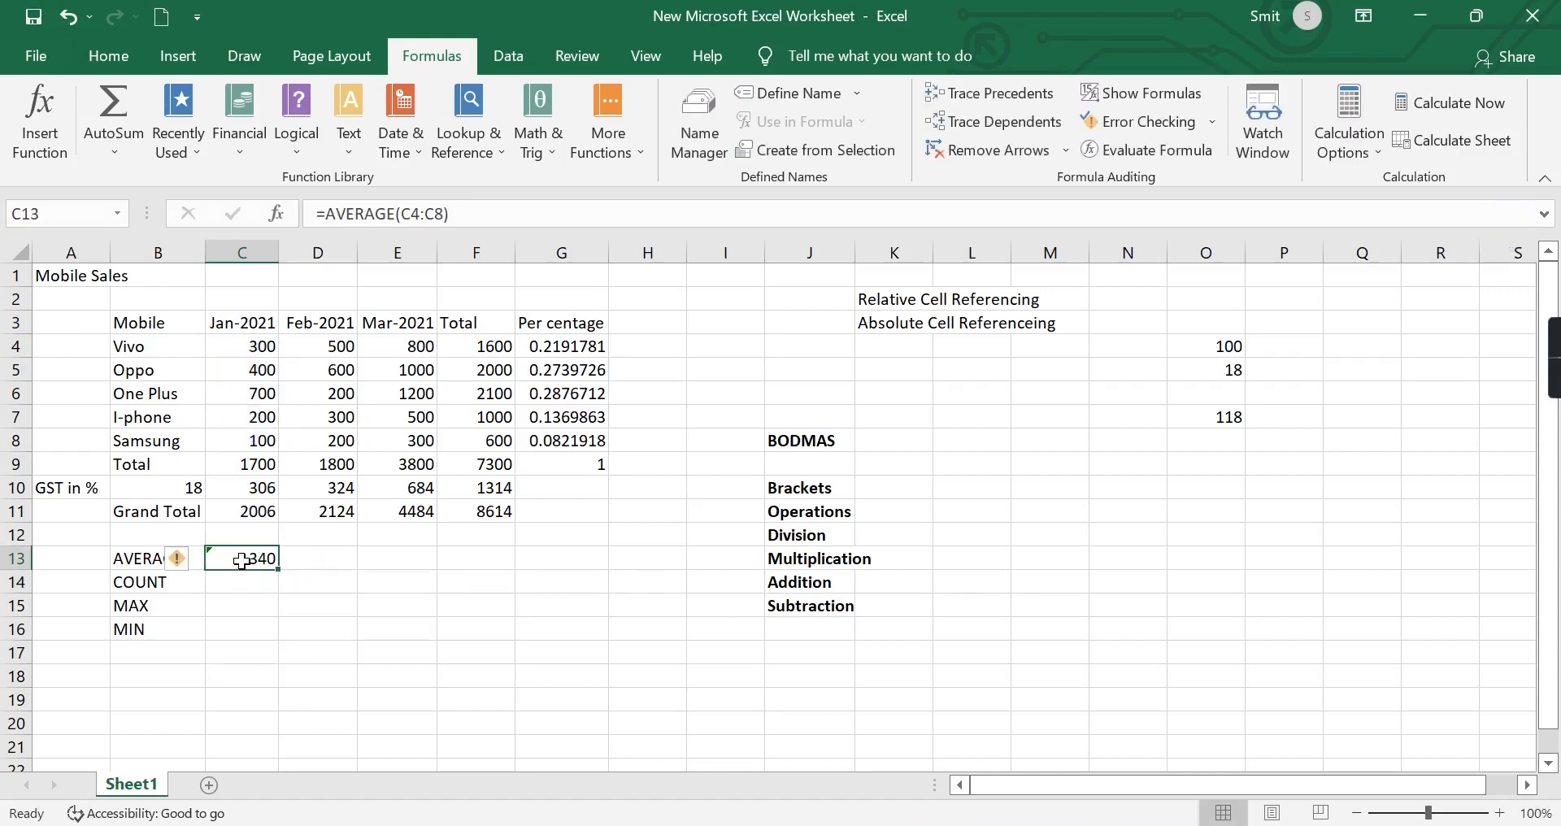
click(195, 562)
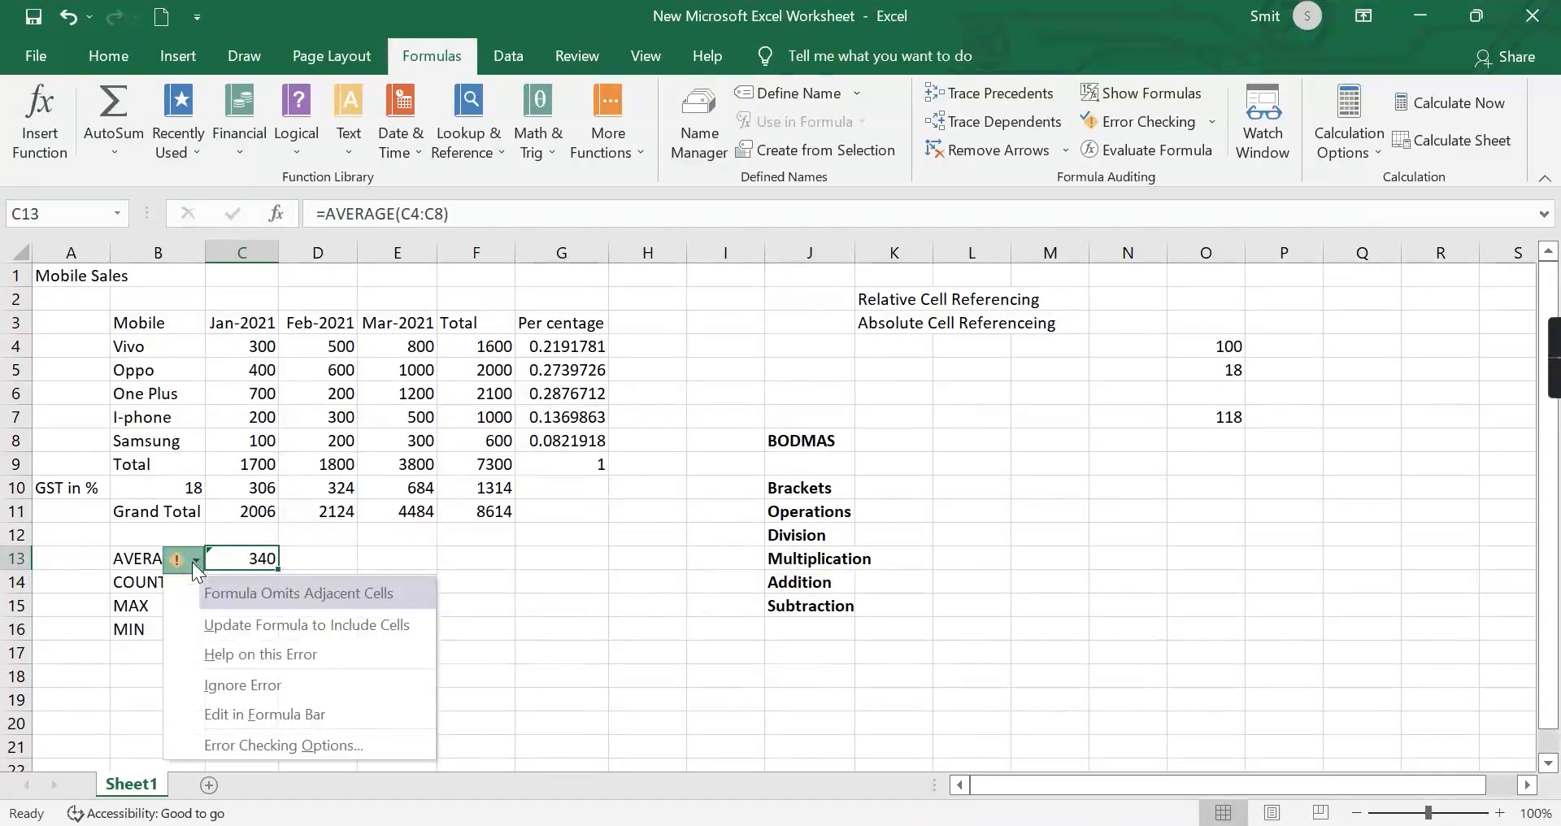
click(246, 675)
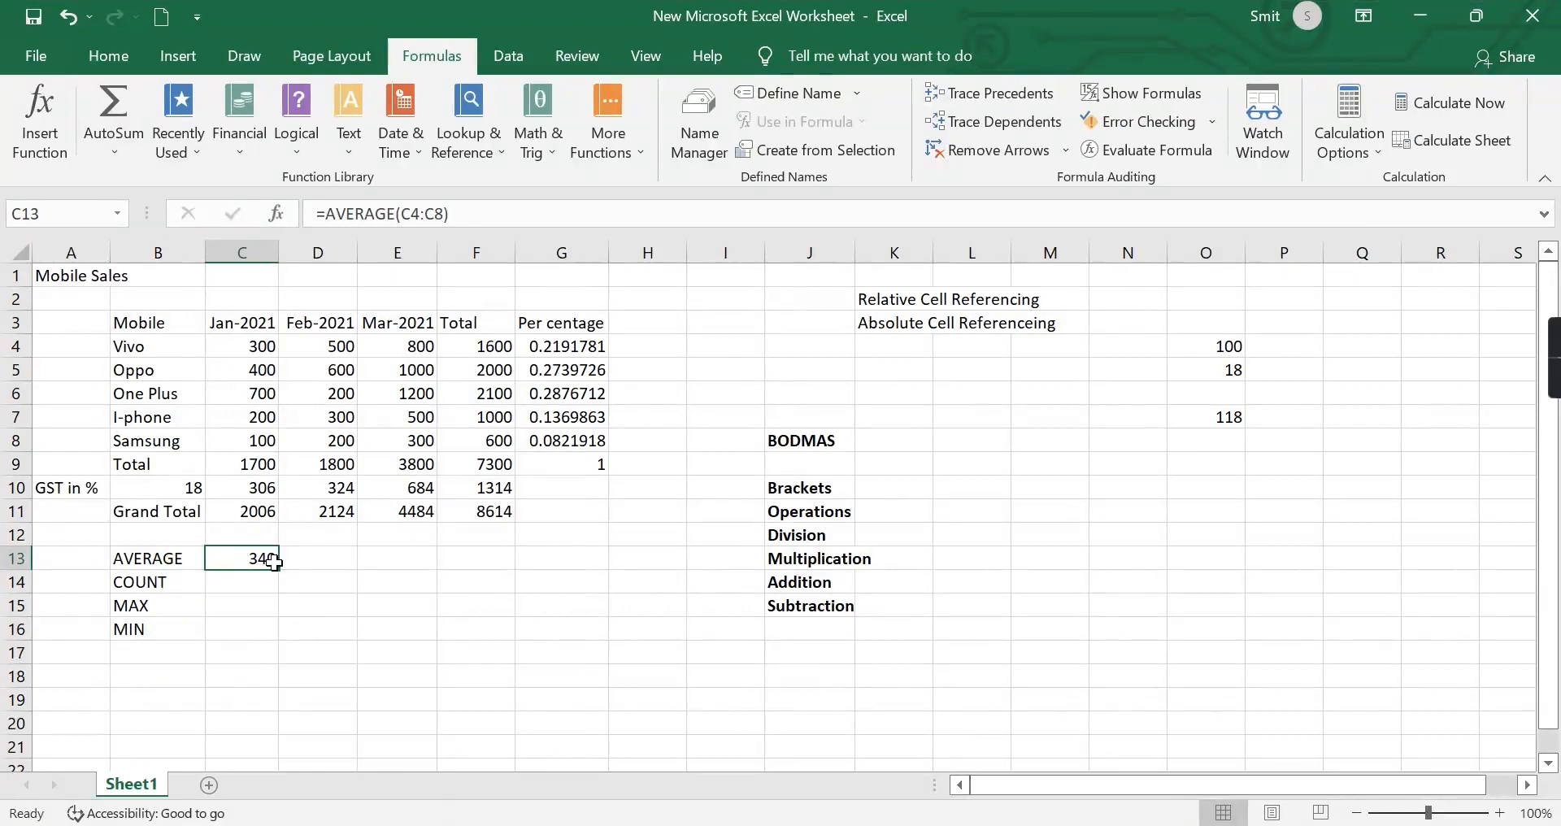
Fill the average formula from C13 across to D13:F13 for February, March and Total.
drag(276, 568, 319, 568)
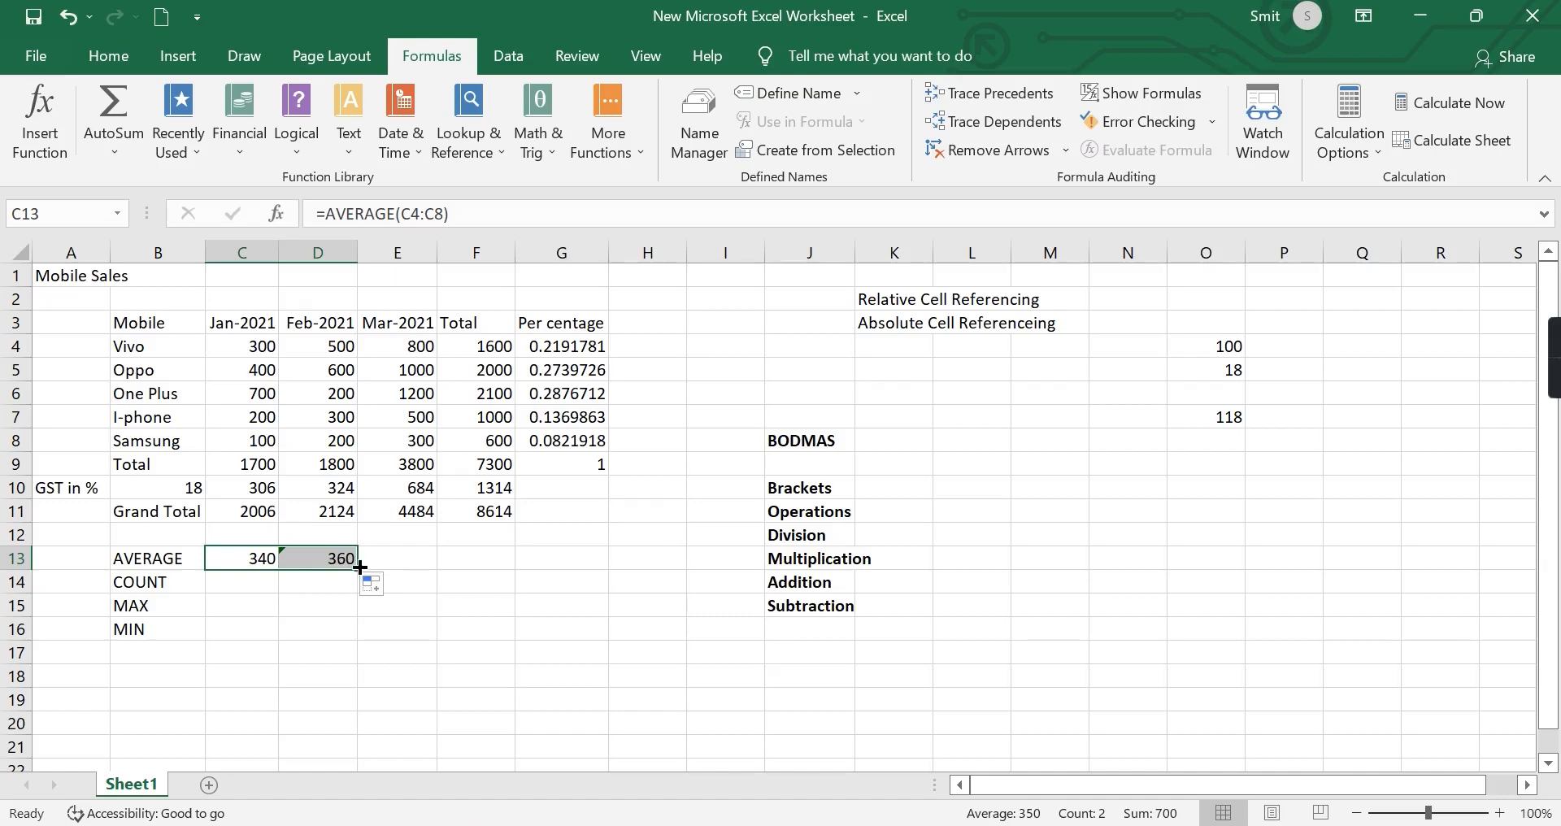
drag(361, 568, 511, 566)
click(560, 626)
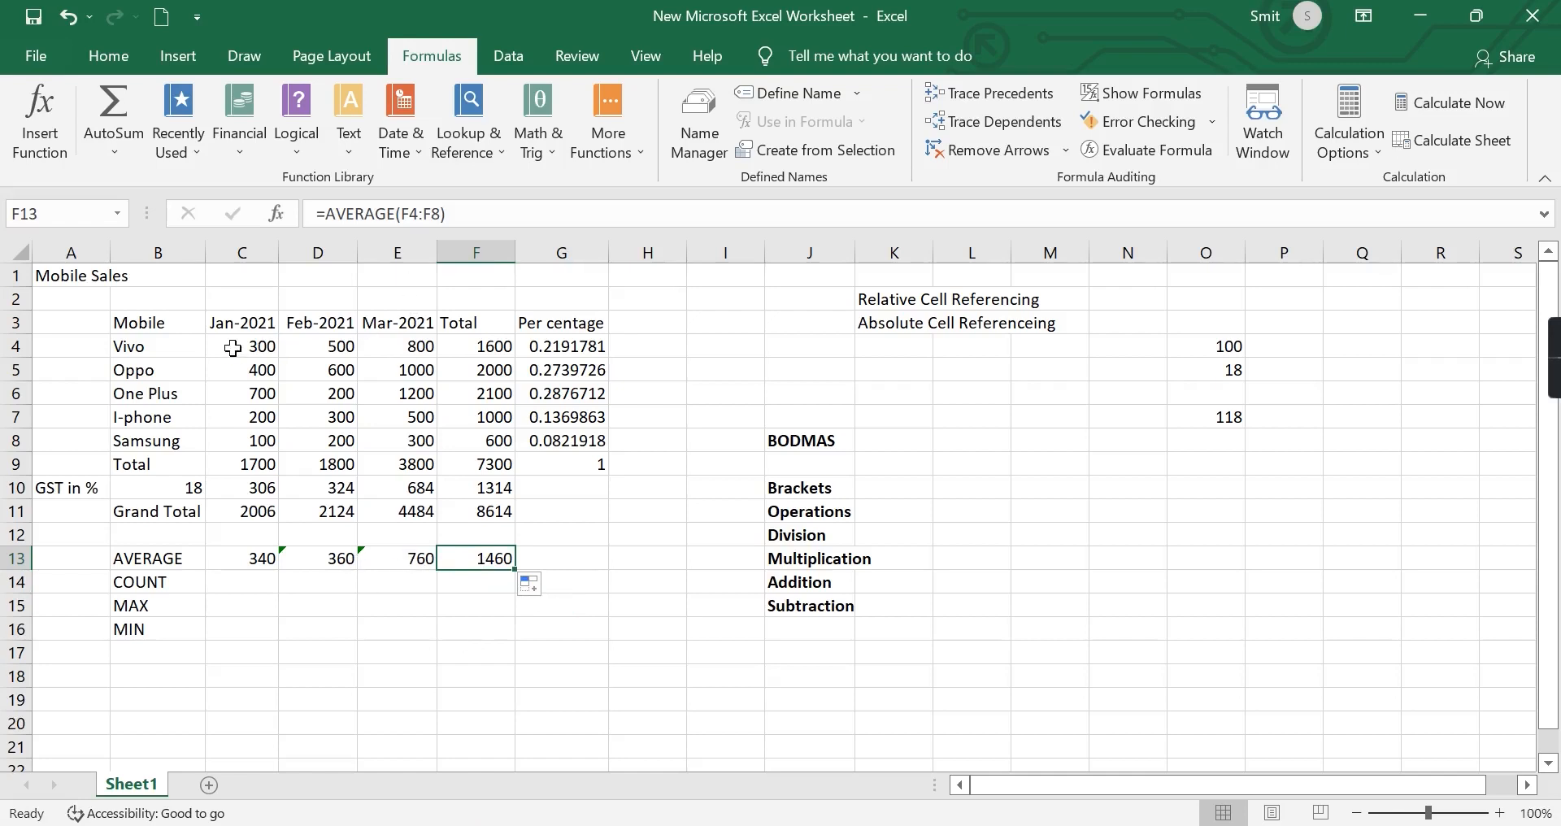
Insert the Average function in H4 to start averaging the Vivo row.
click(644, 347)
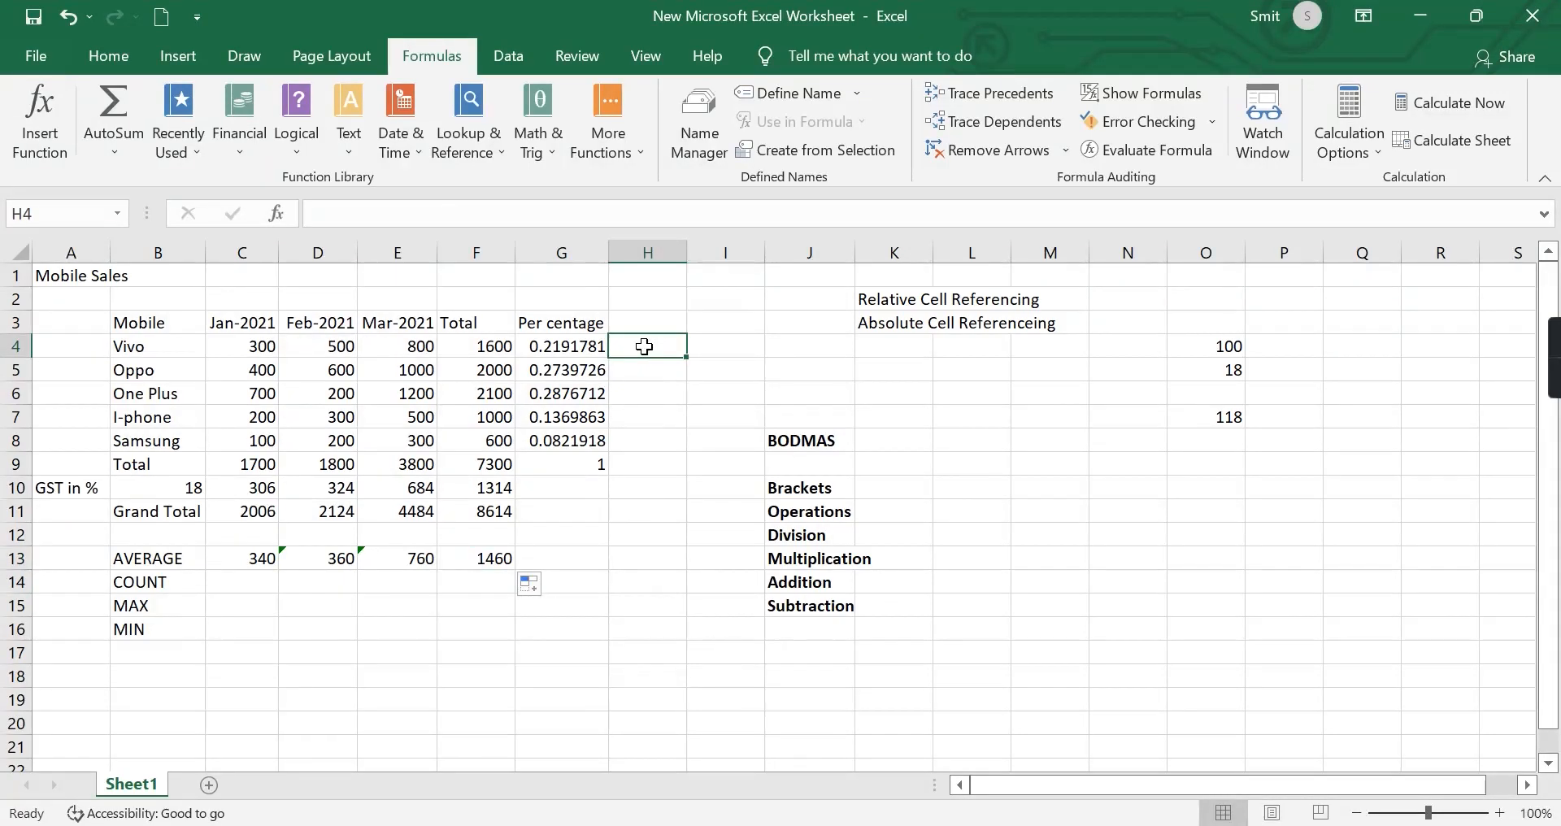
text(=)
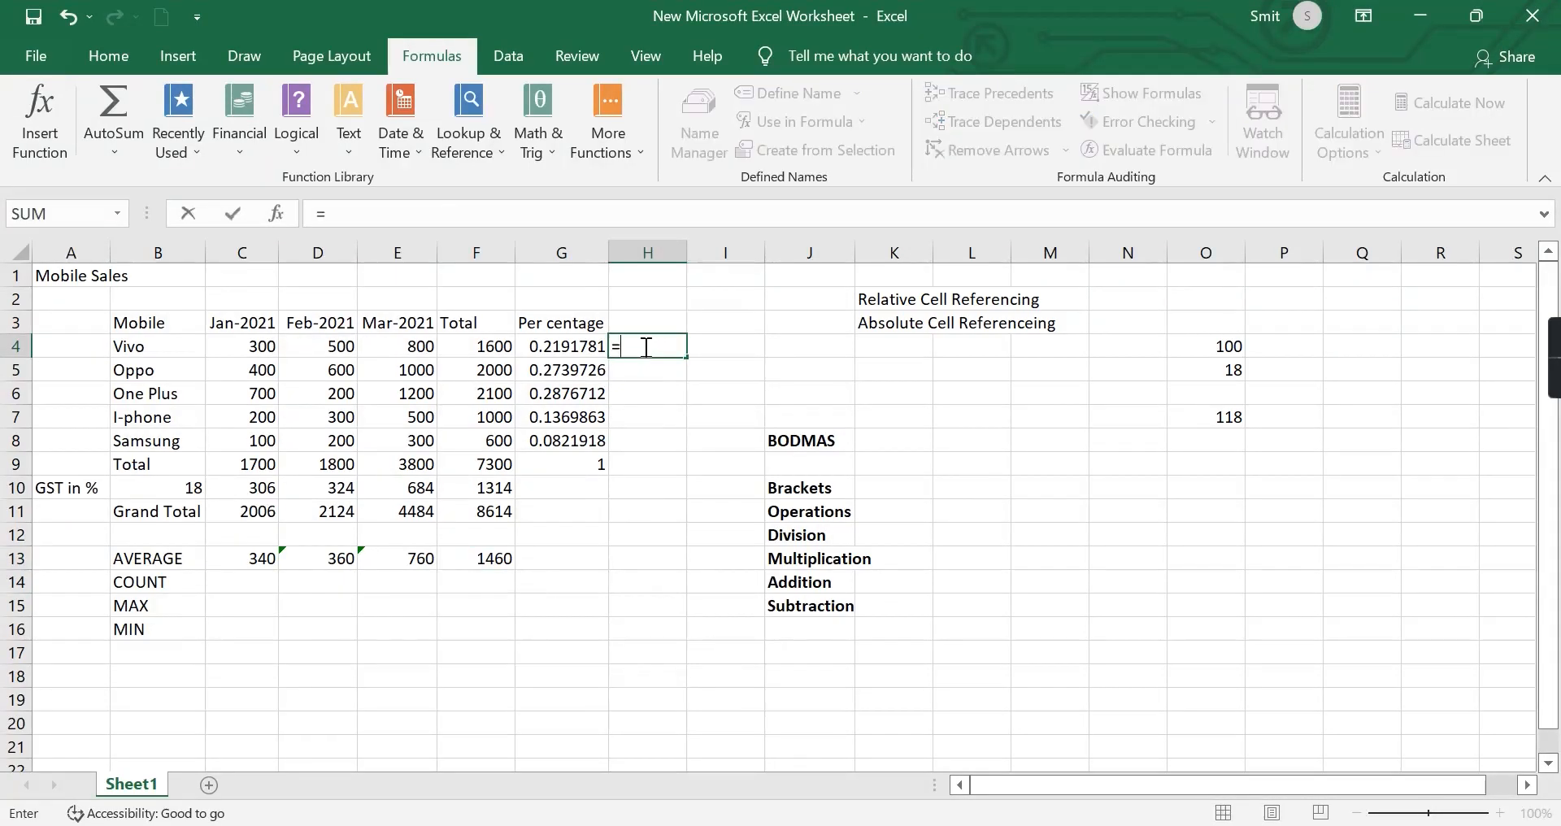
click(101, 137)
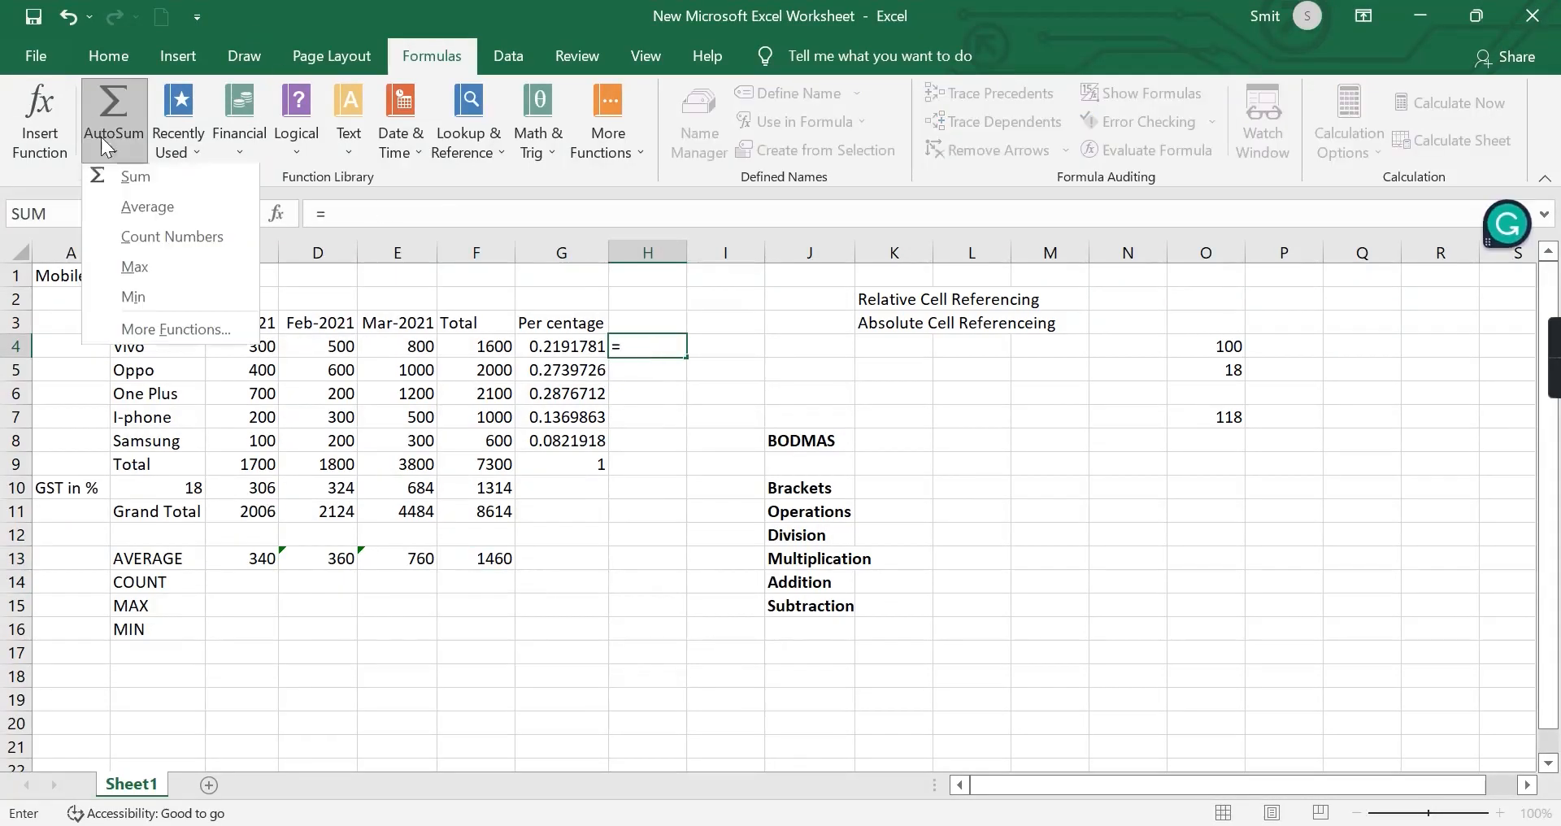
click(161, 210)
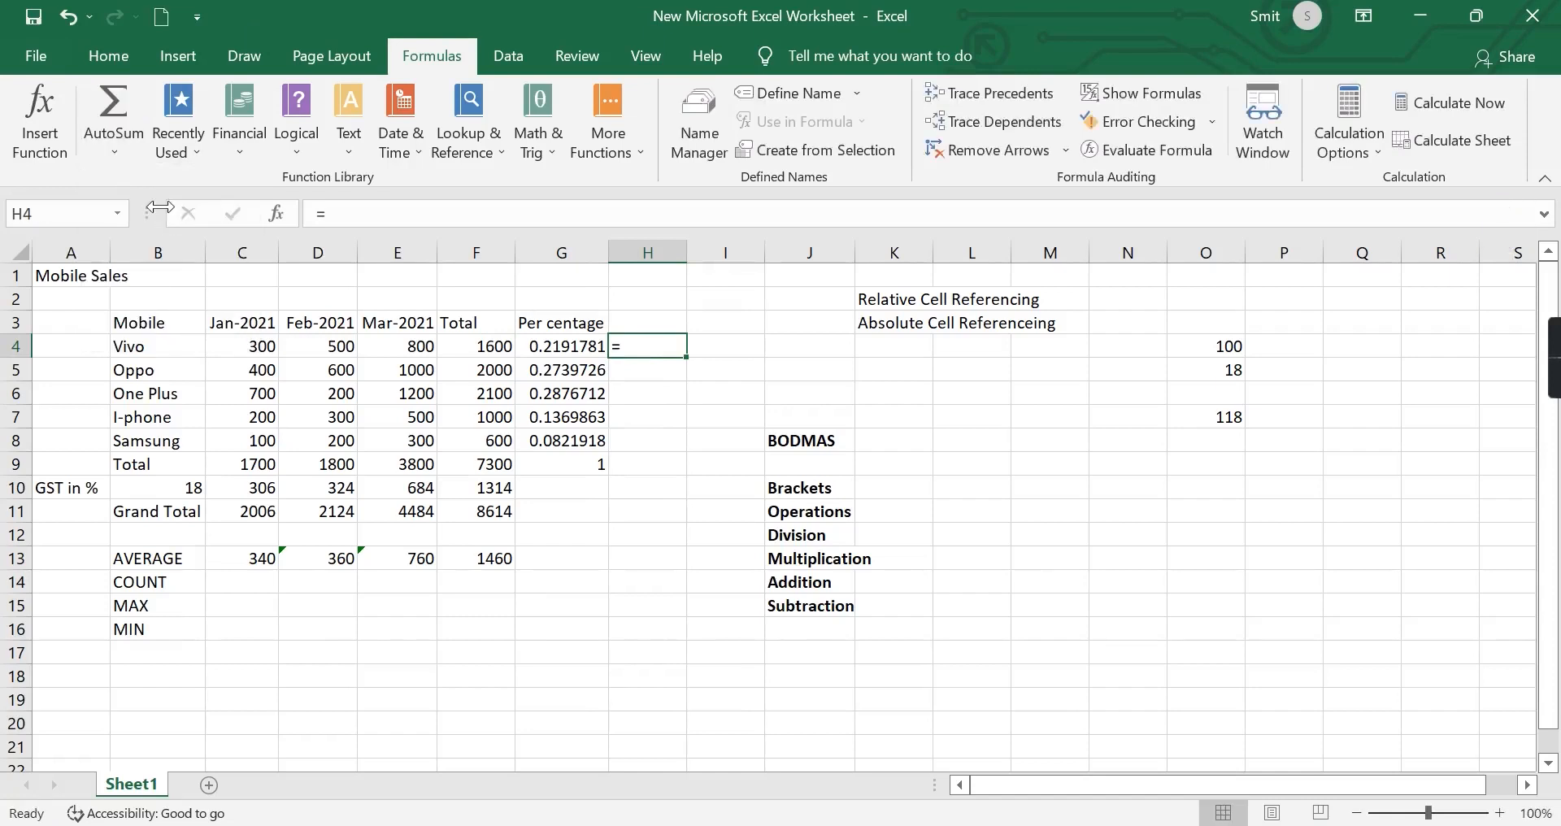
click(112, 134)
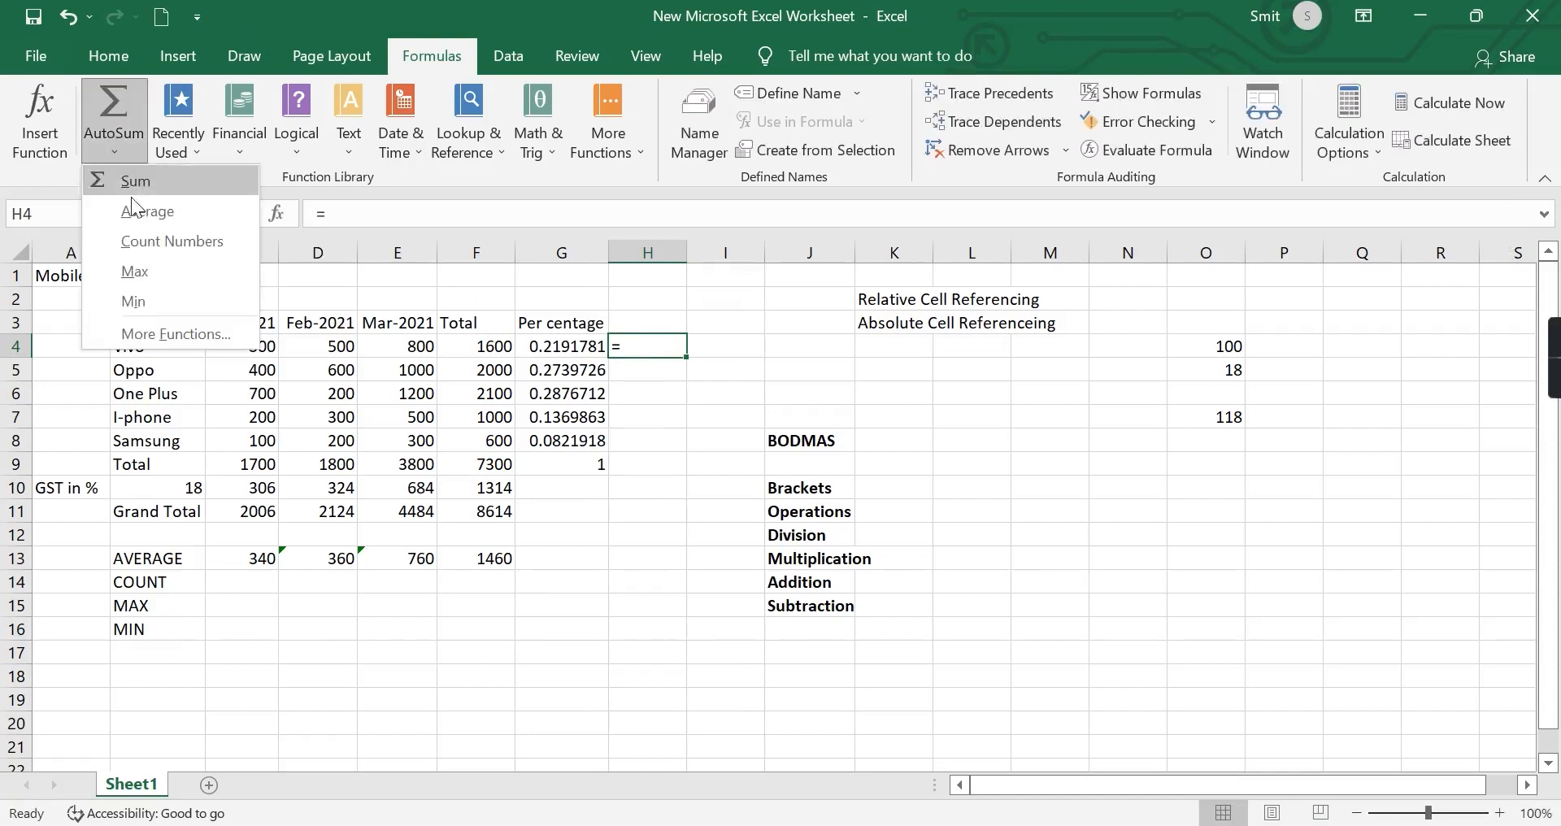
click(137, 211)
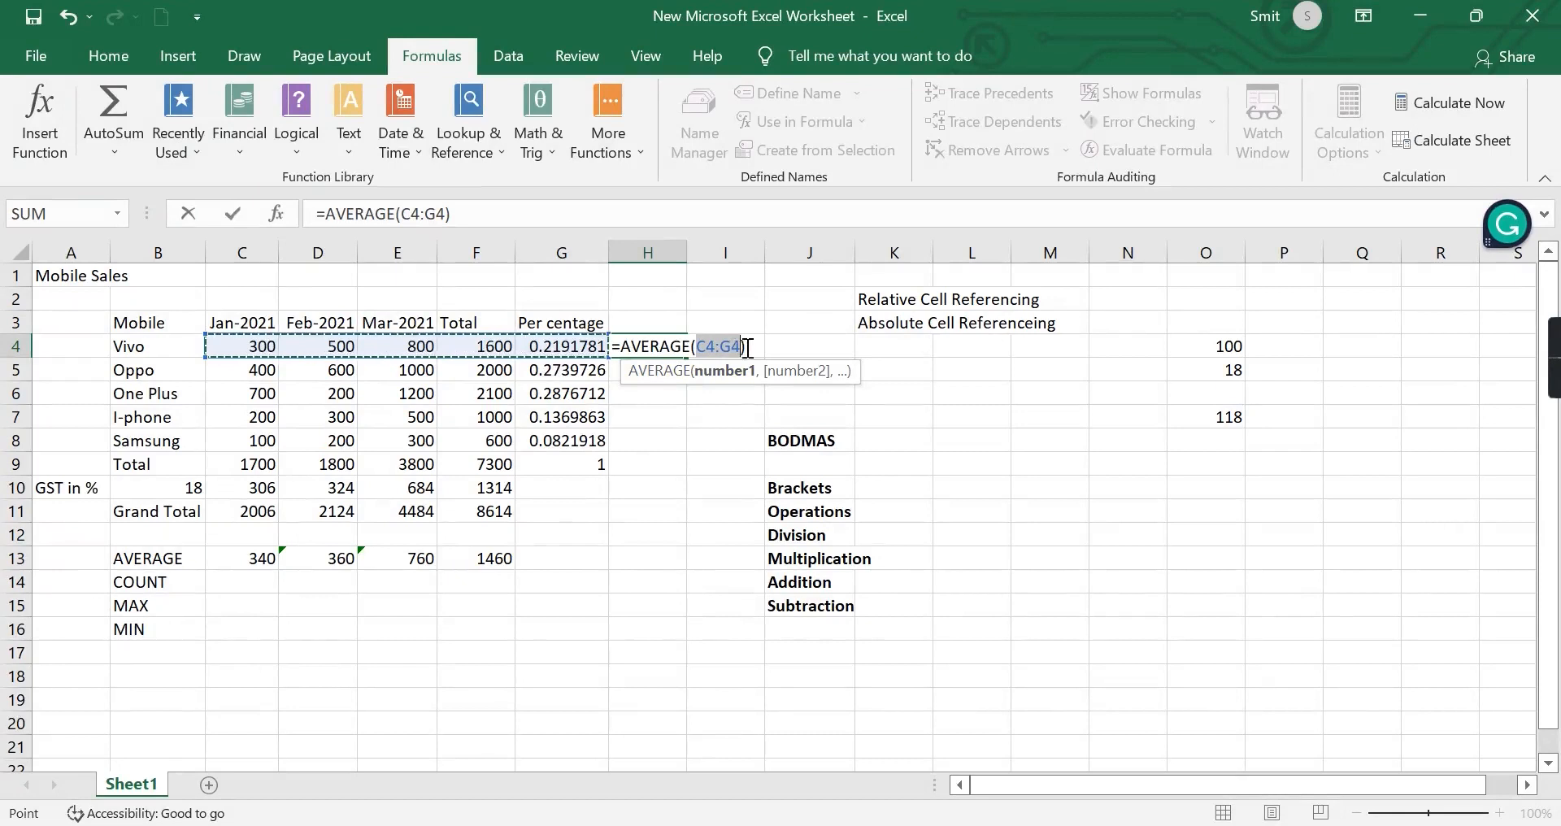
Replace the suggested range in H4 so the Vivo average covers only January to March as =AVERAGE(C4:E4).
key(BackSpace)
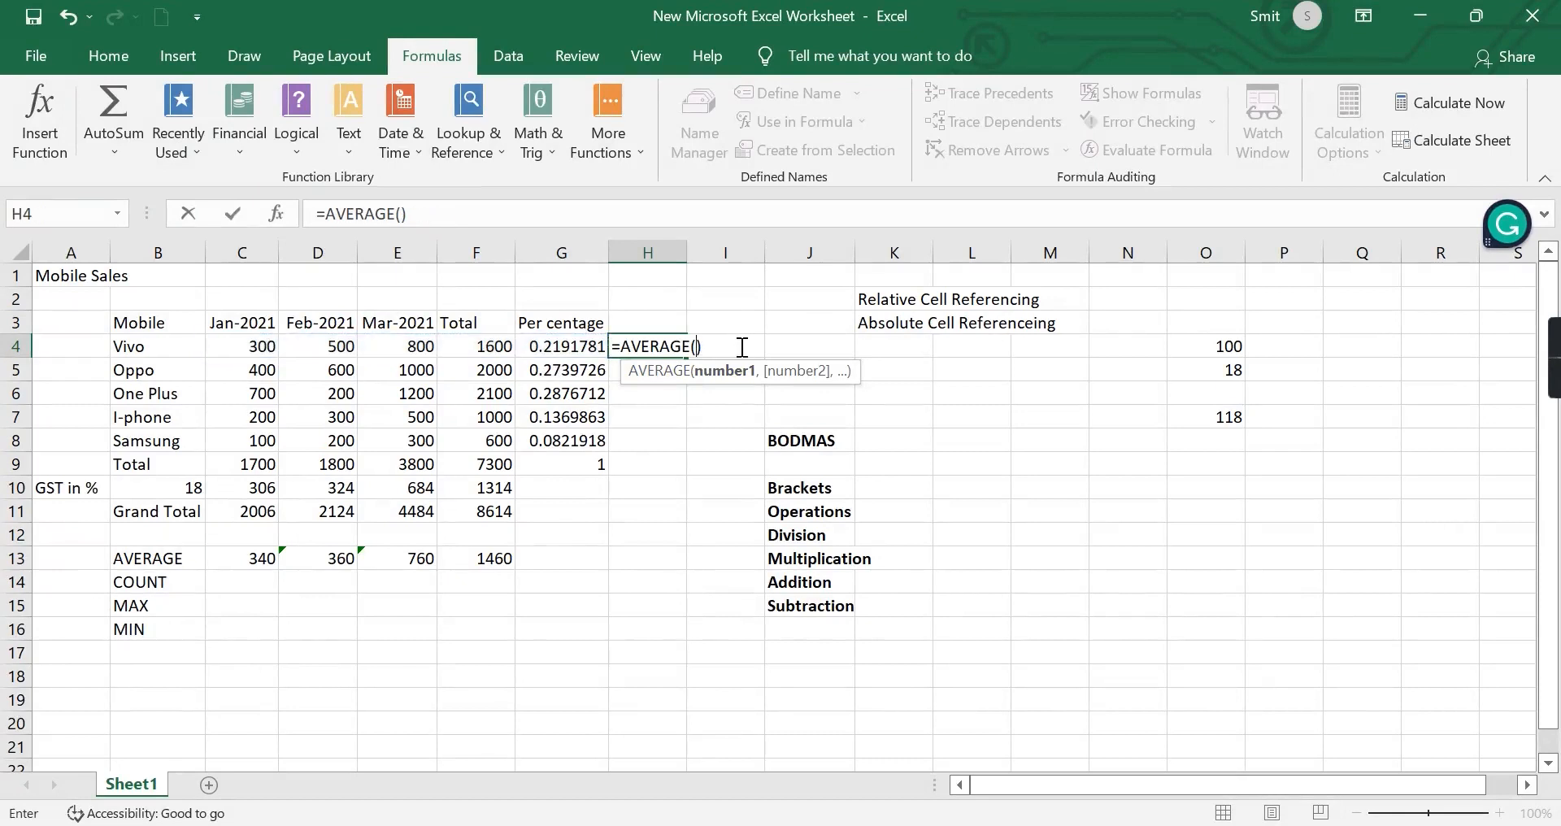
text(C)
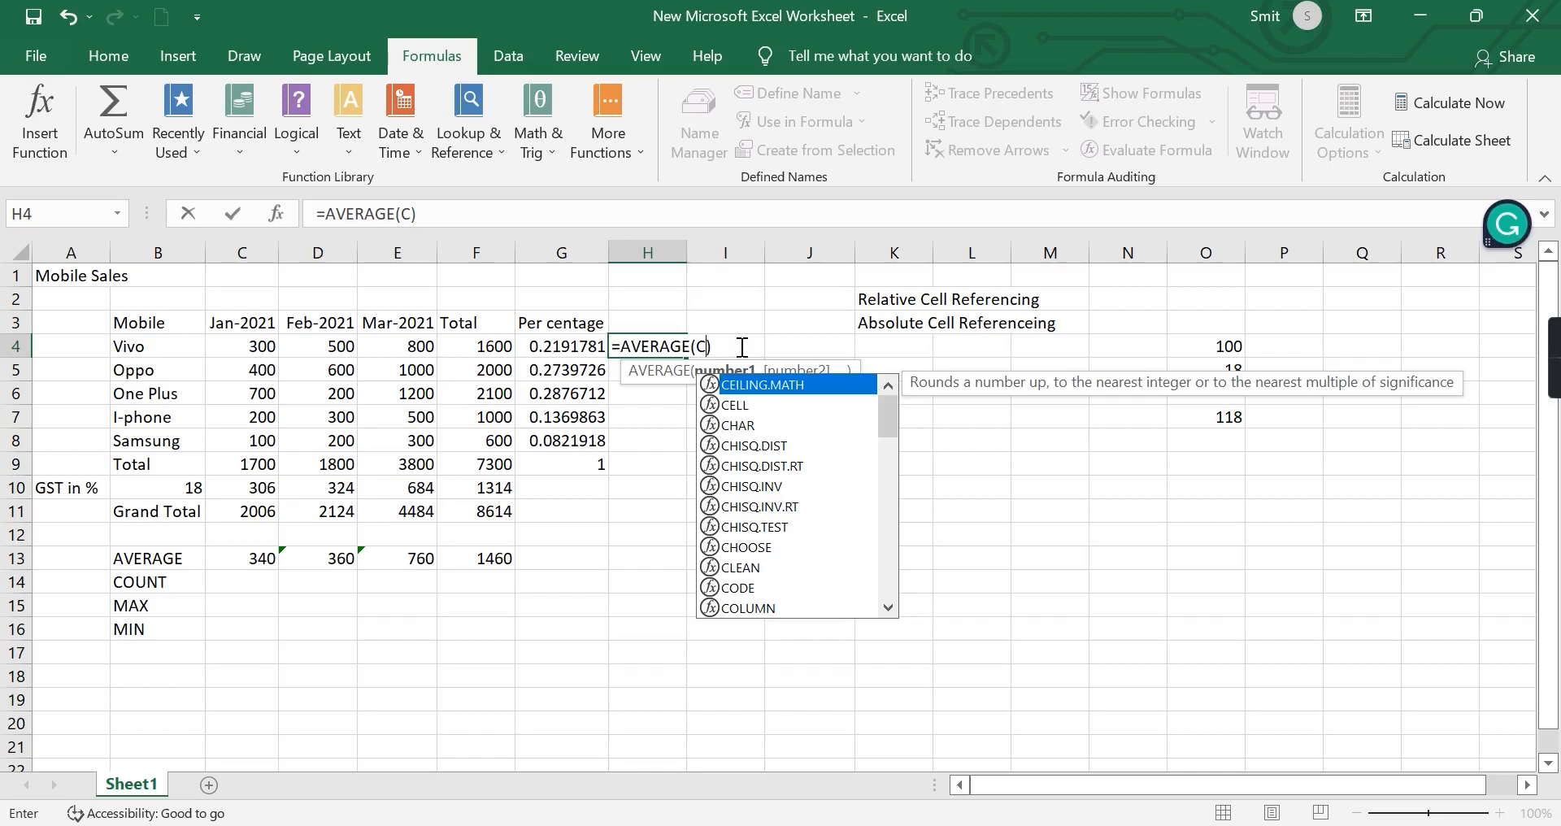
text(4:)
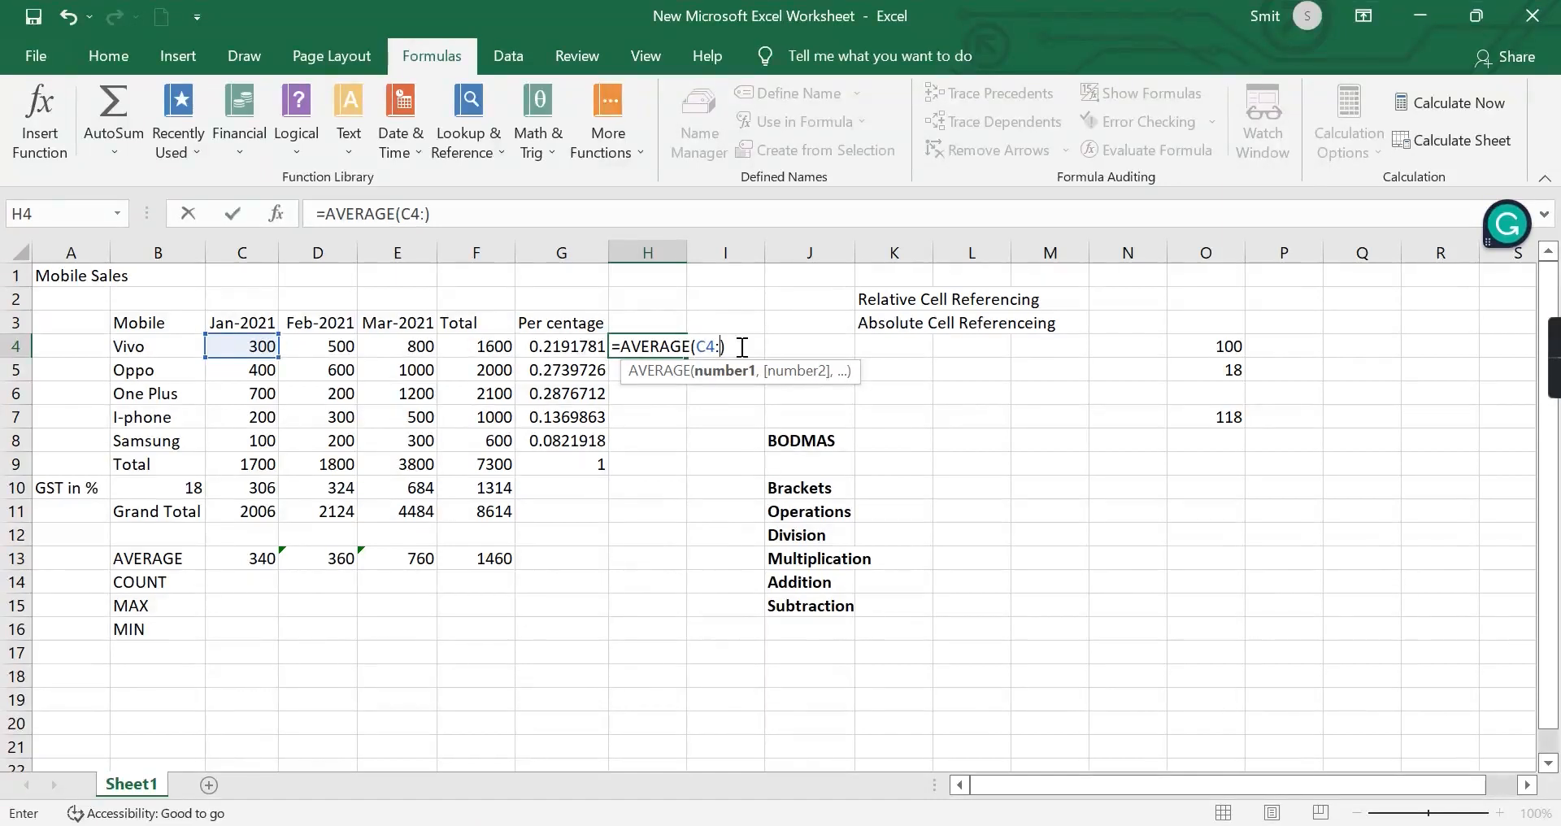
text(E4)
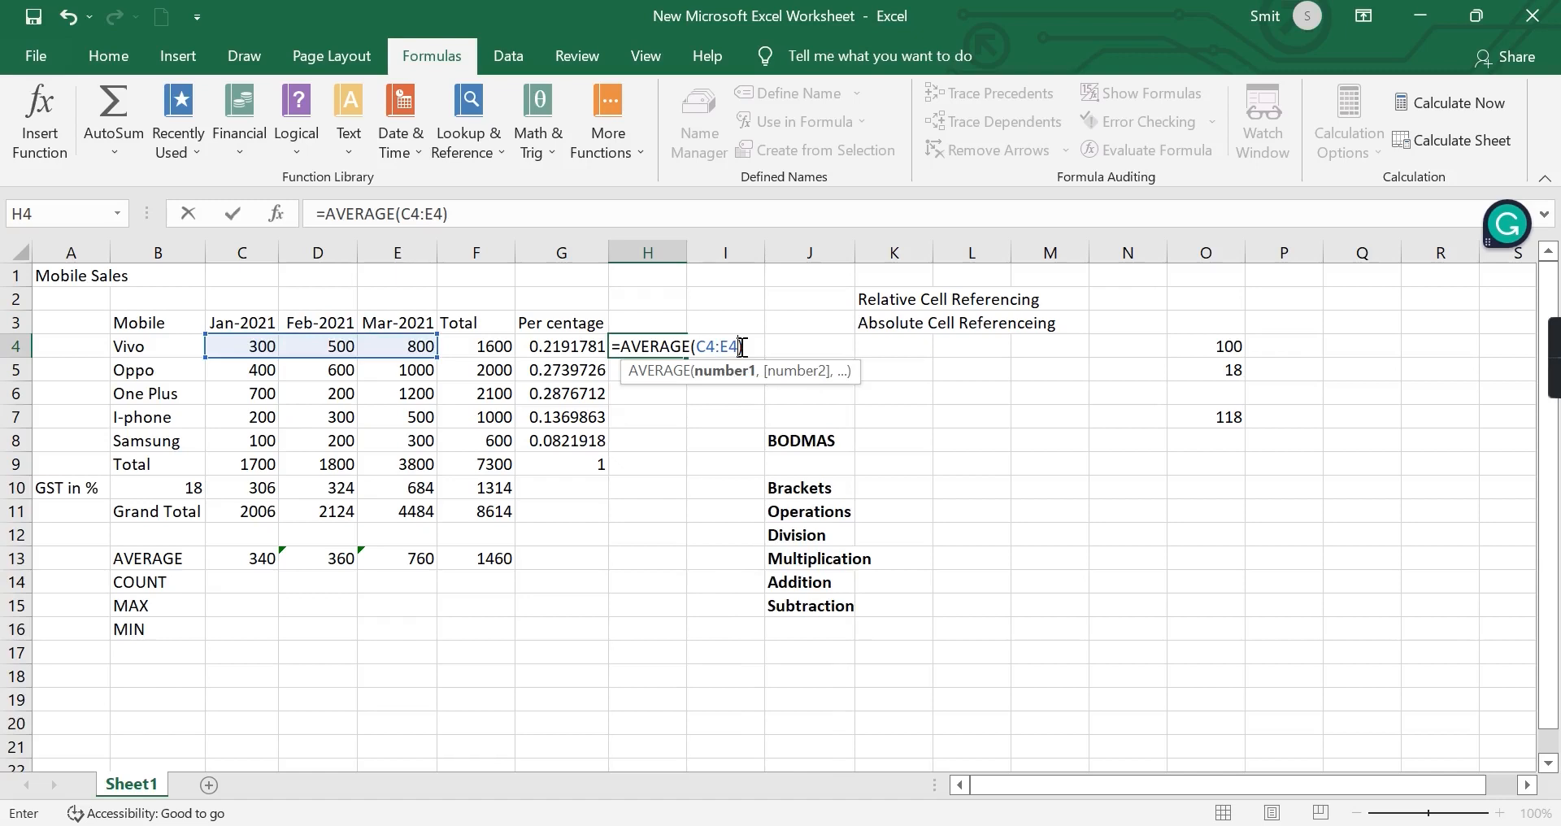
text())
key(Return)
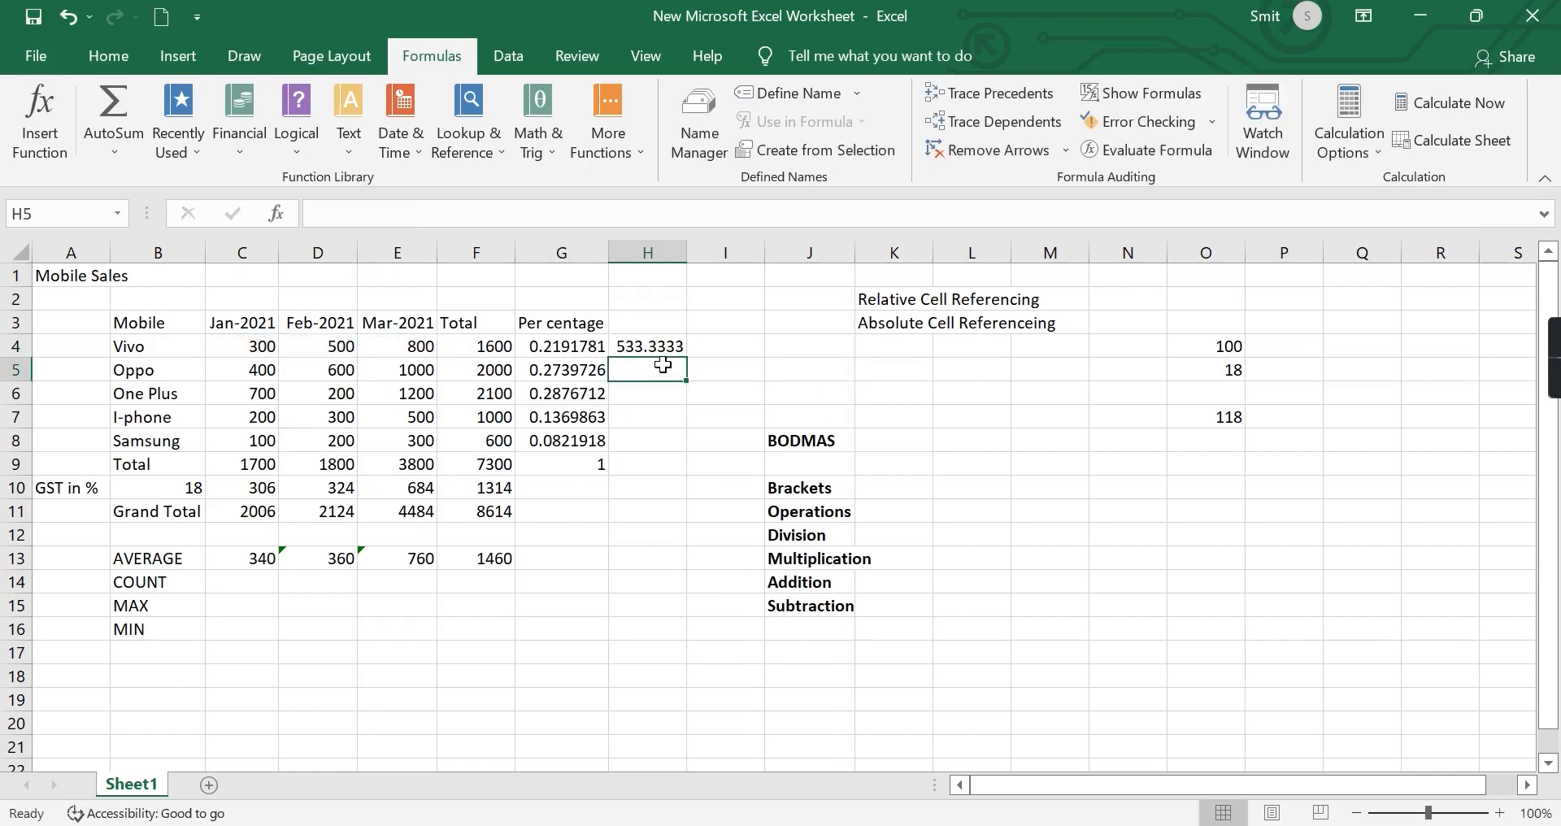
Fill the average formula from H4 down to H8 for the remaining mobile brands.
click(648, 351)
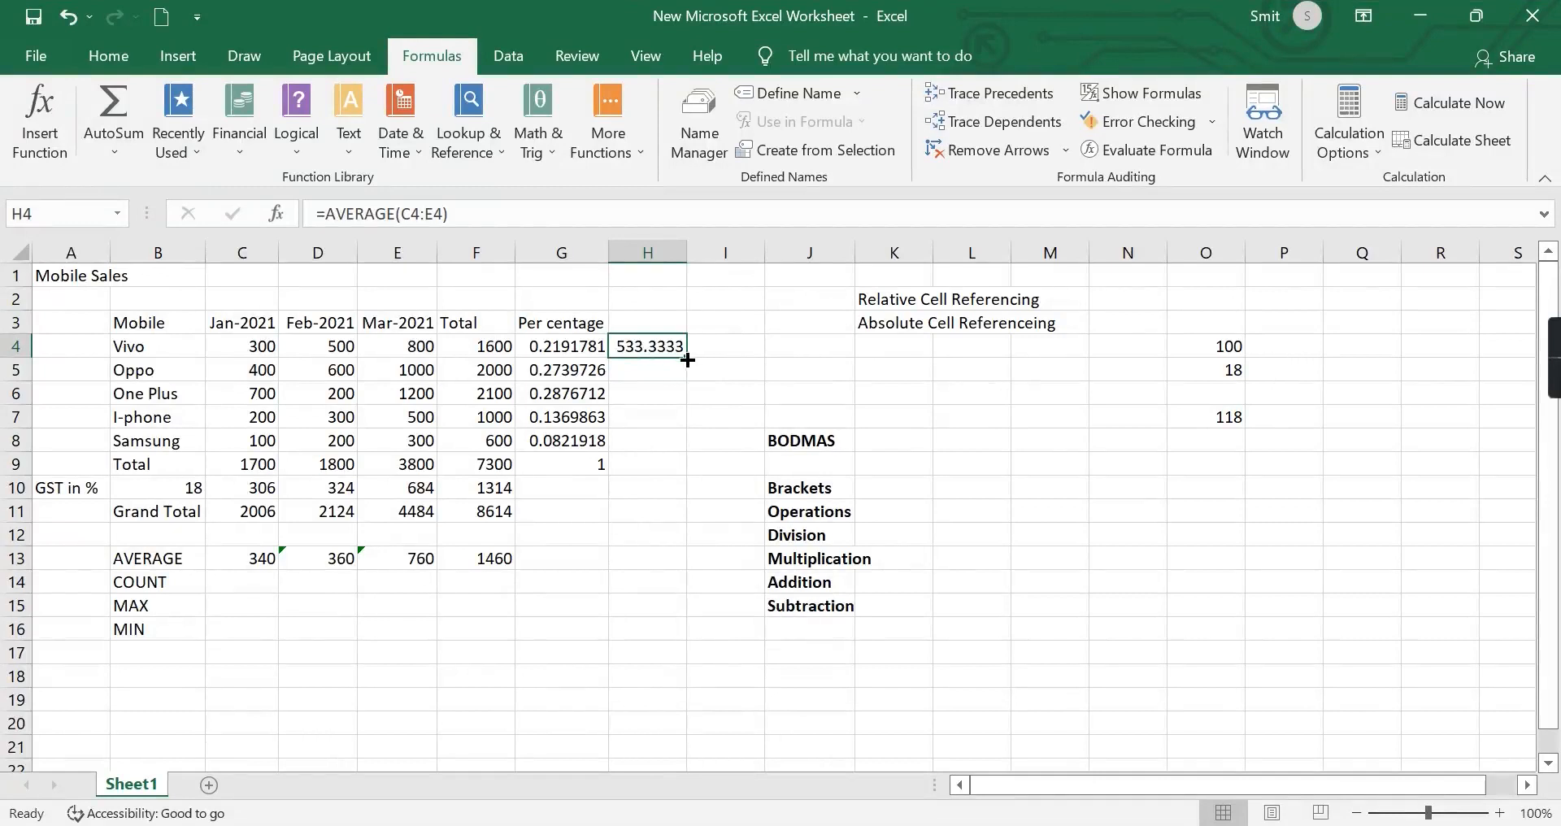
drag(688, 352, 675, 451)
click(646, 584)
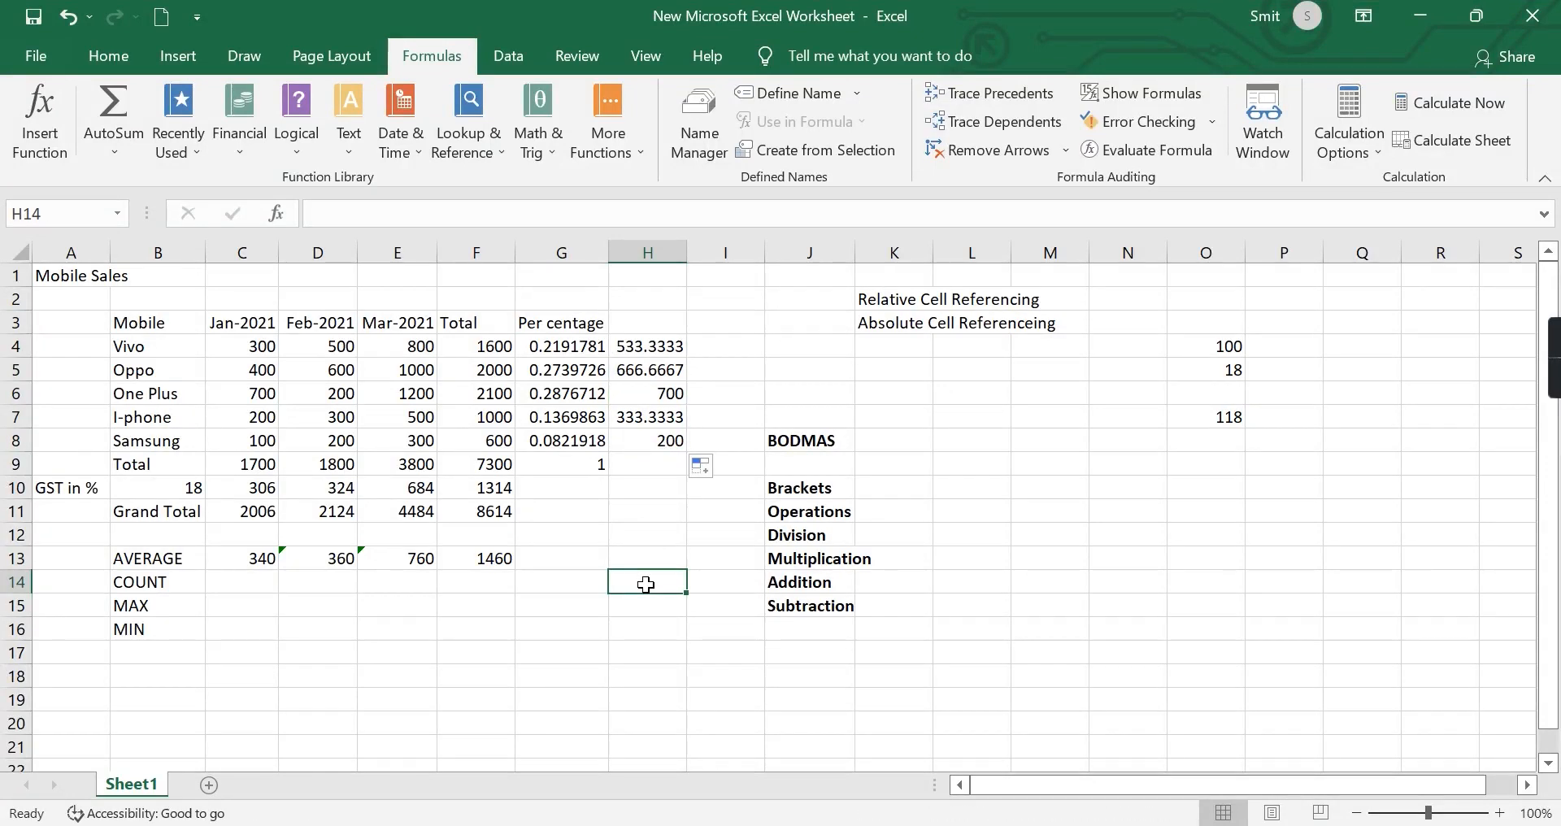
Ignore the error flagged on the February average in D13.
click(287, 558)
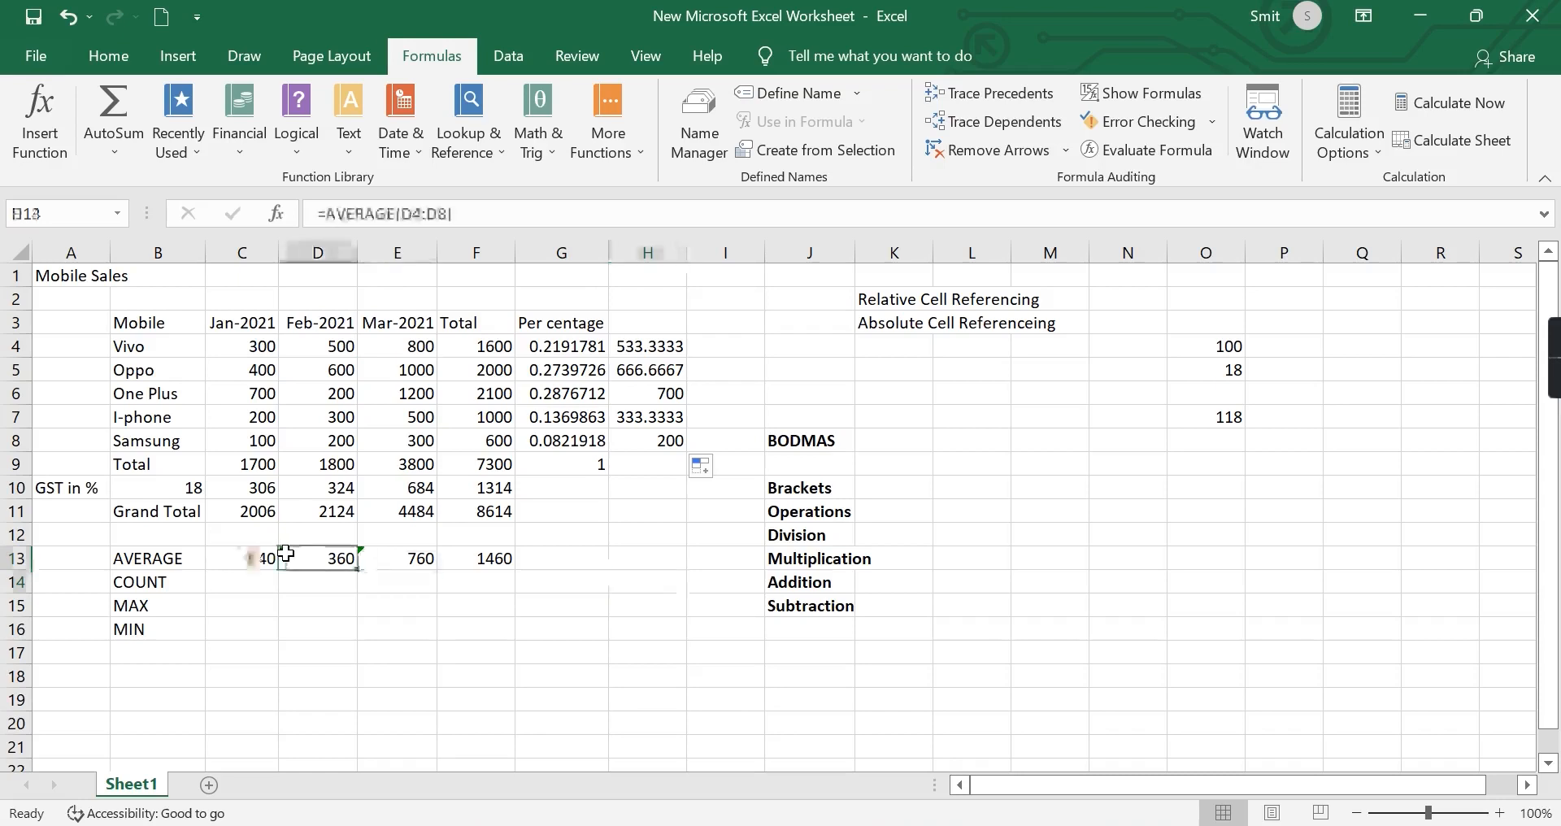
click(260, 561)
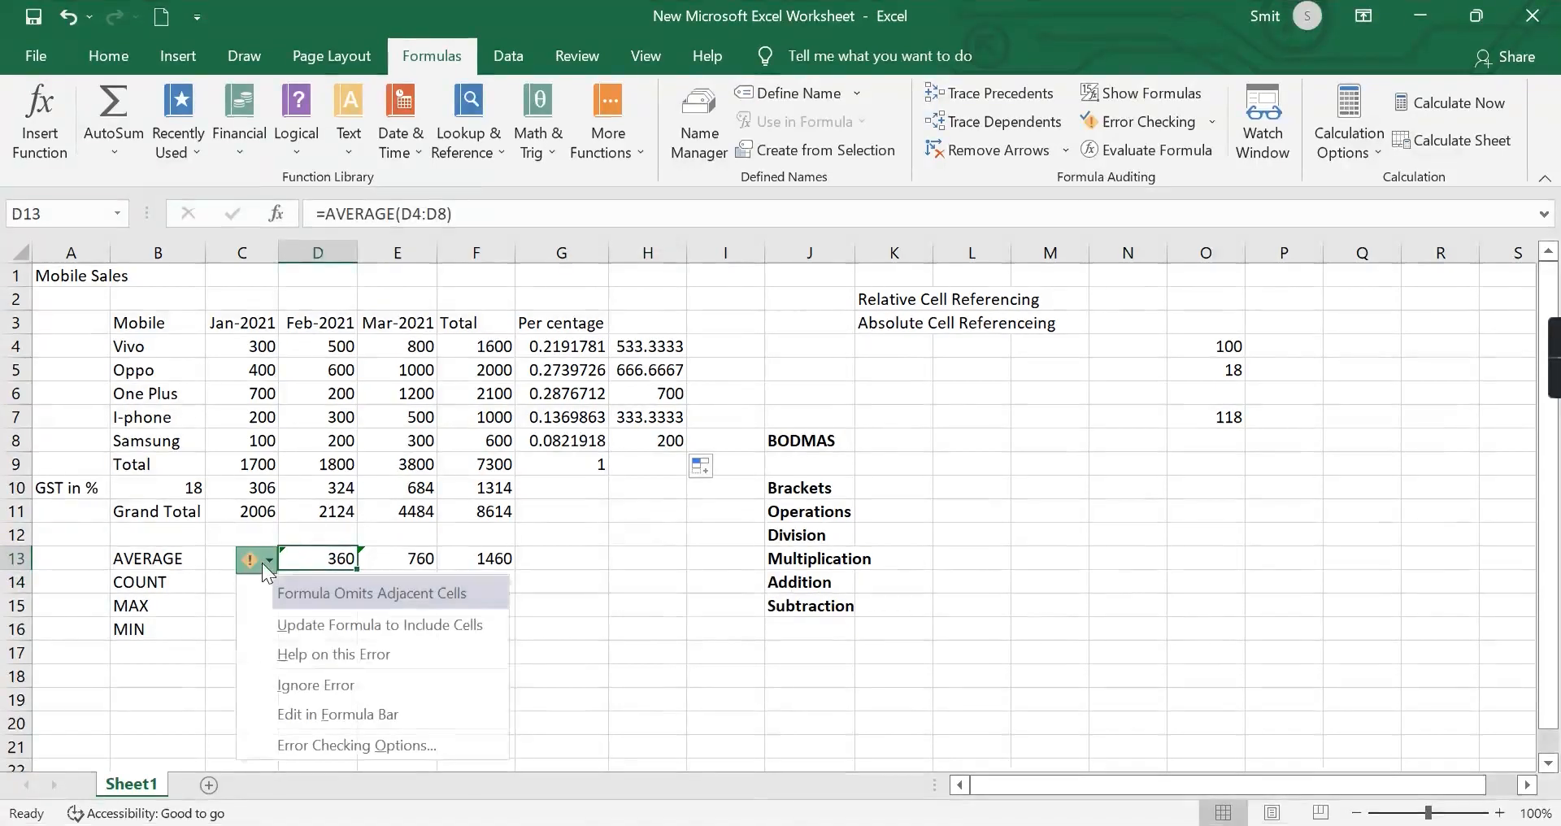
click(314, 683)
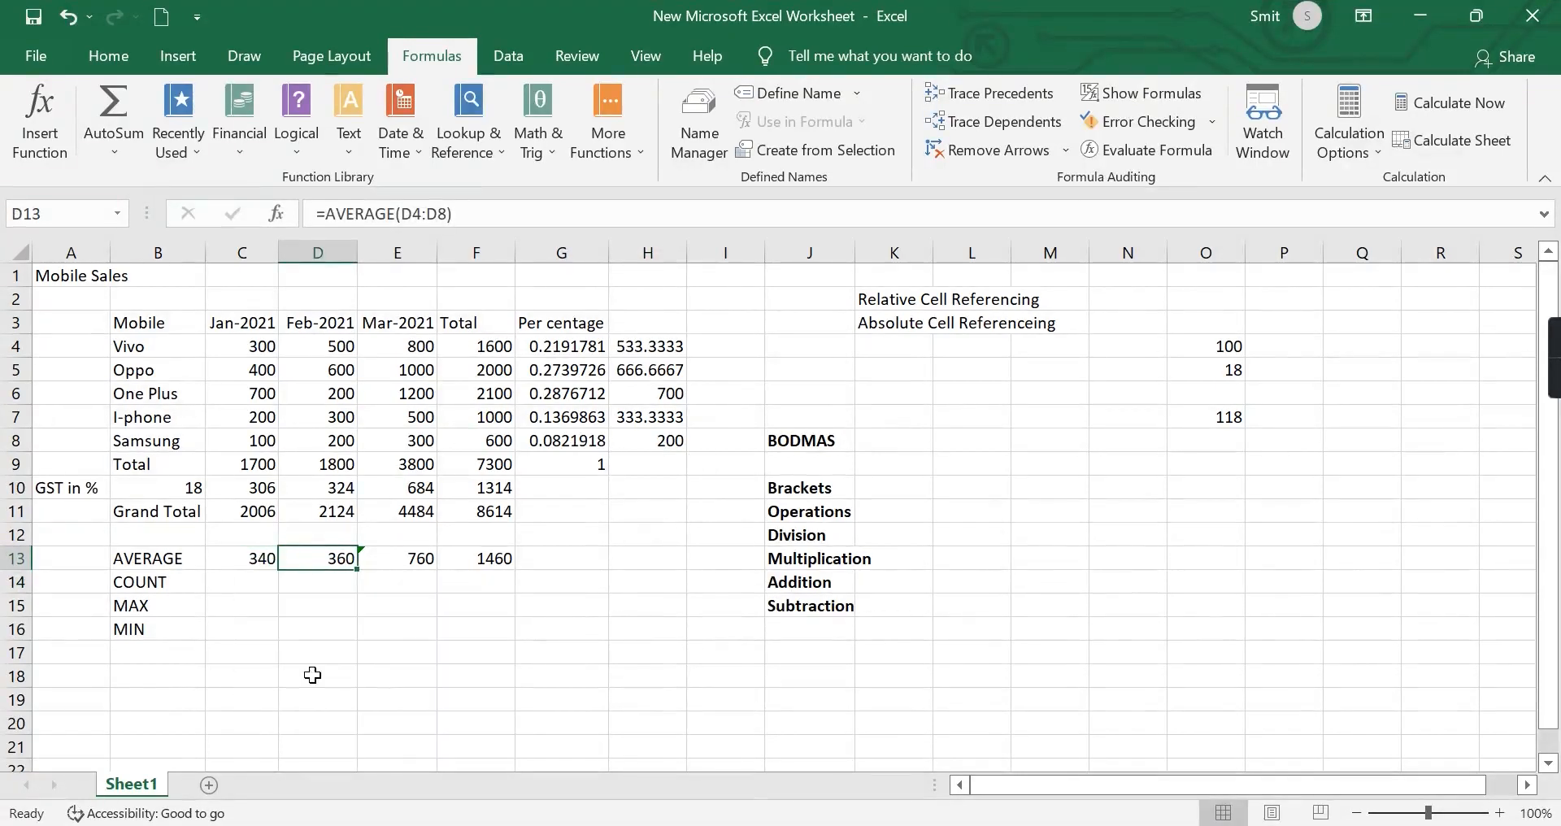
click(591, 611)
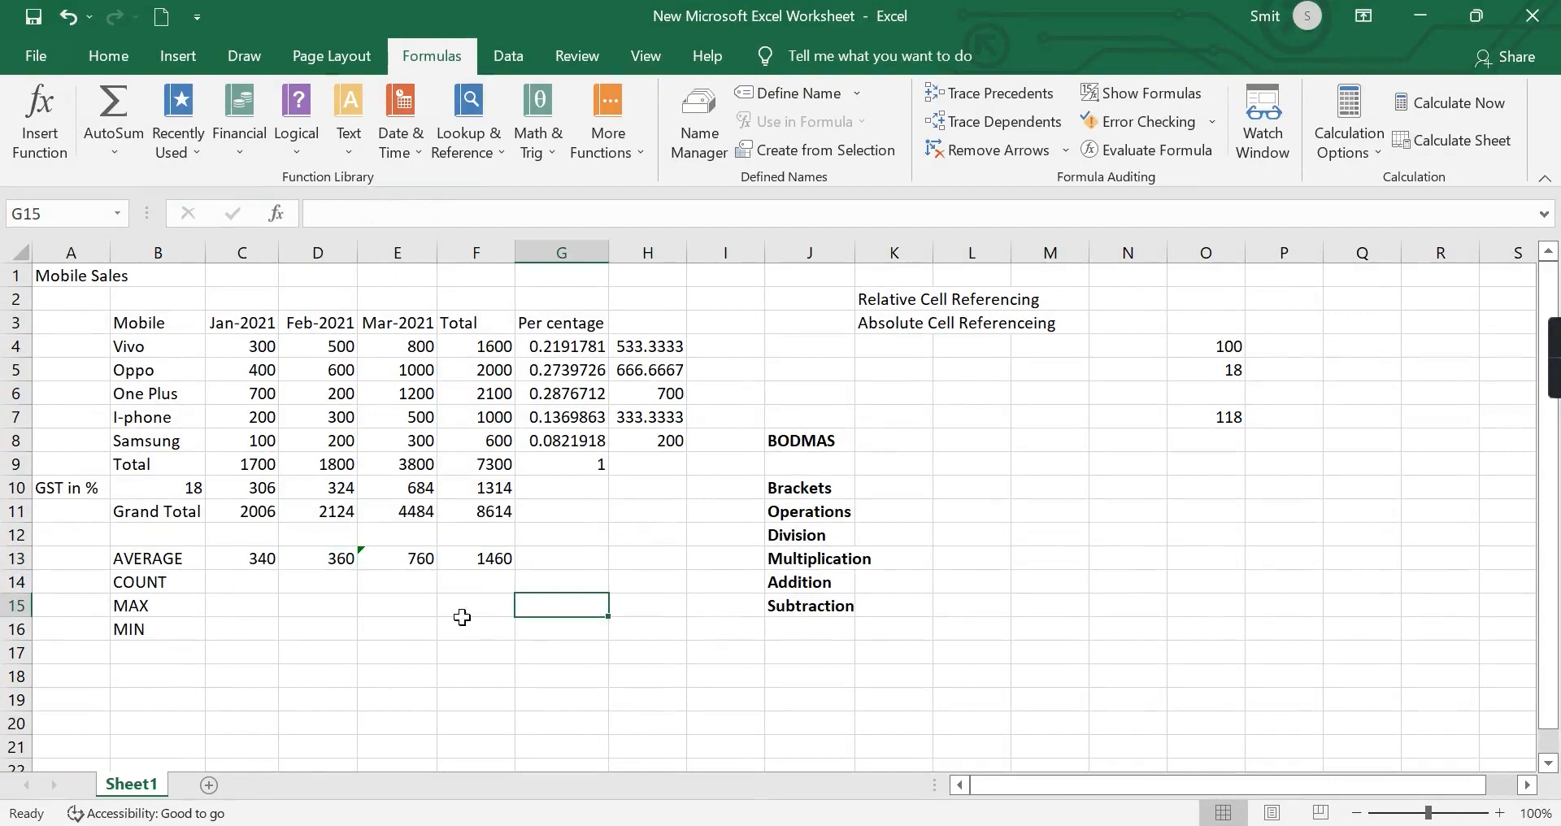
click(266, 562)
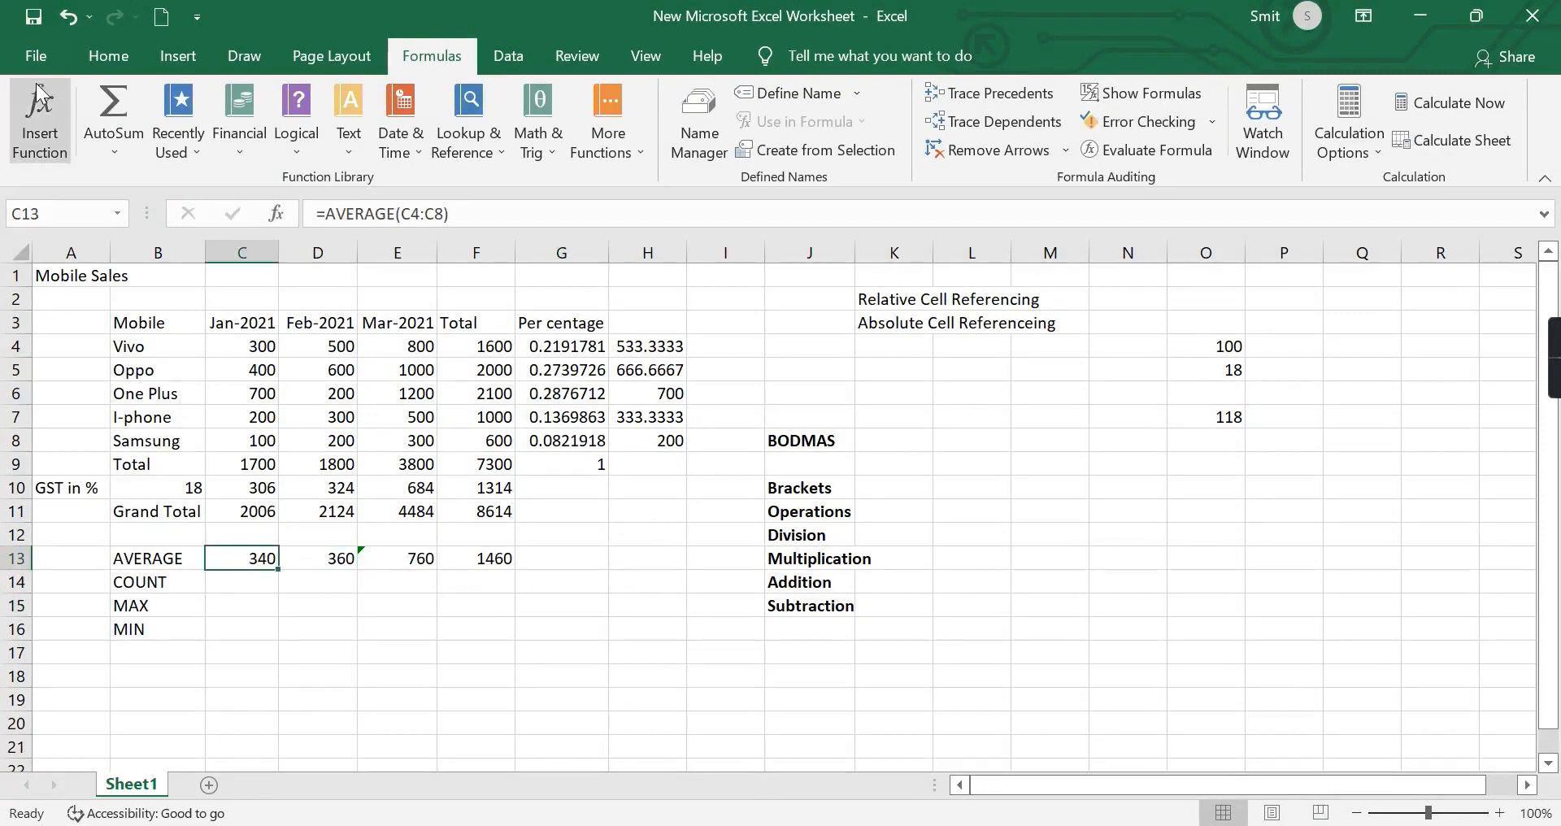
click(107, 145)
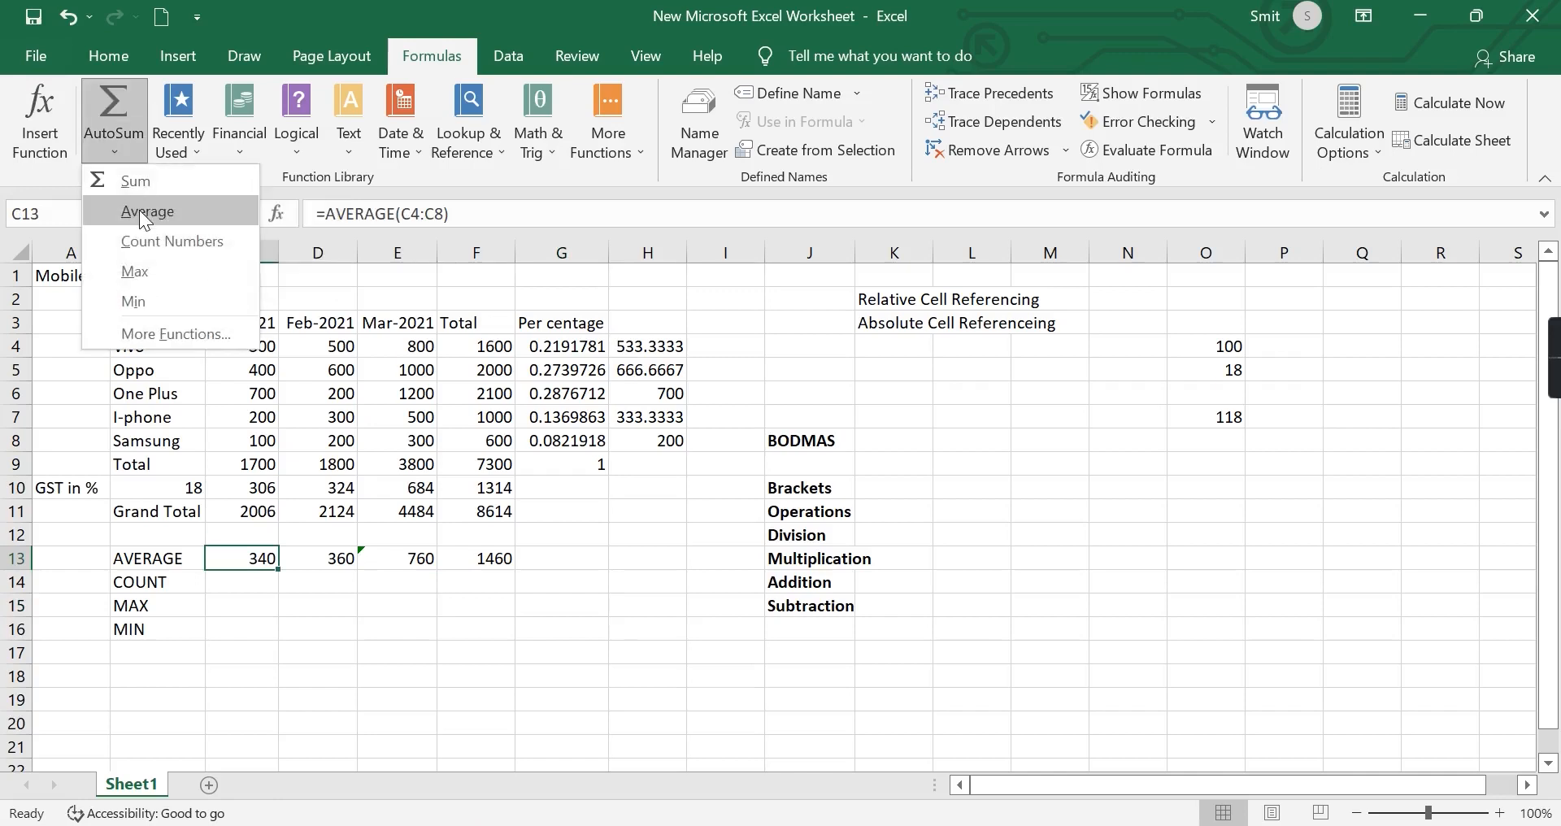
click(276, 606)
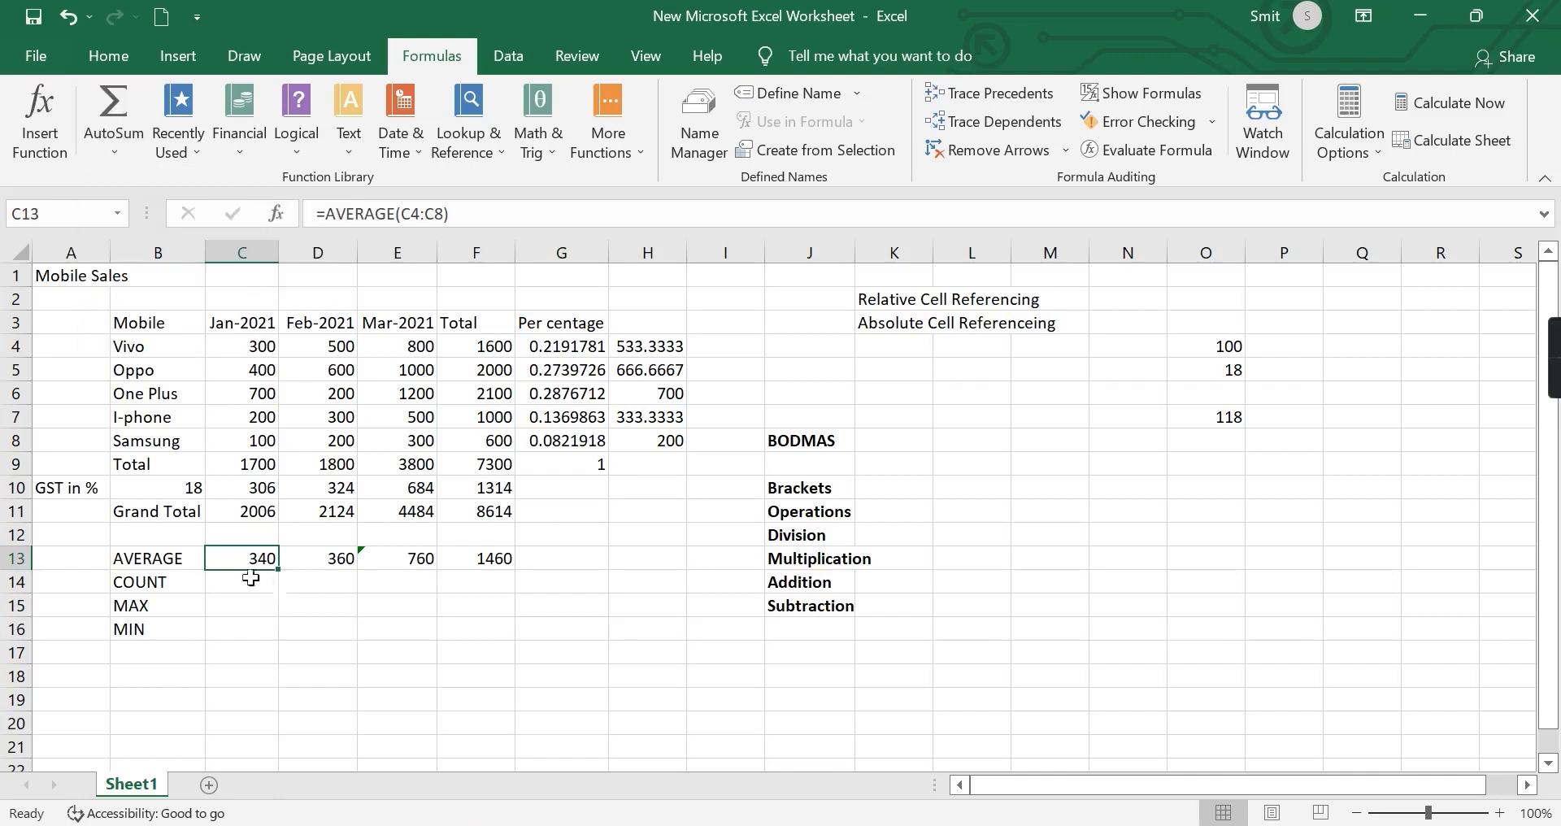
Clear the averages in C13:F13 and write the January average directly in C13 as =AVERAGE(C4:C8).
drag(242, 557, 486, 561)
key(Delete)
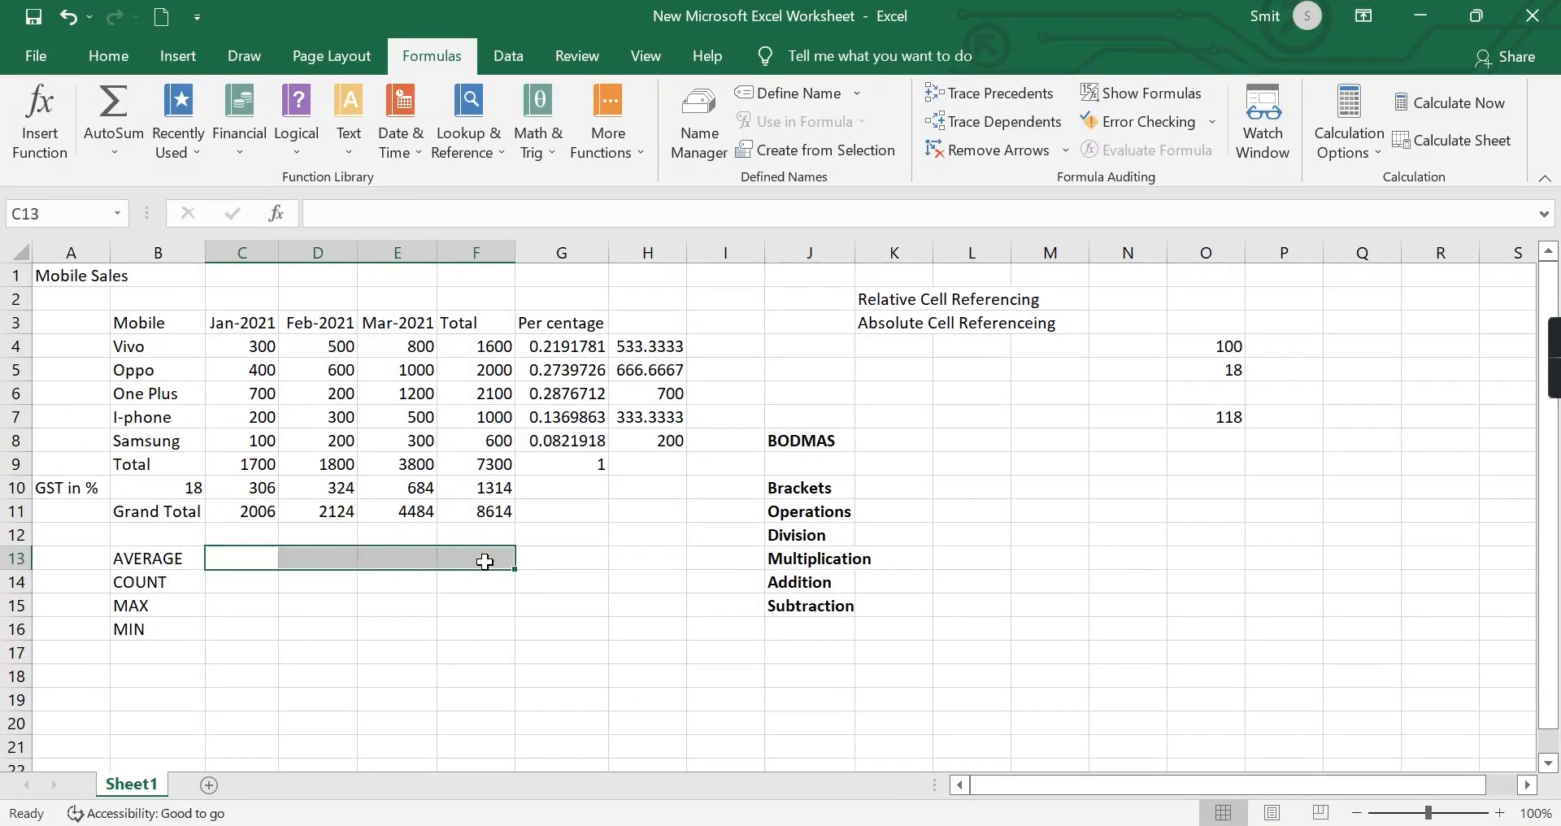
click(236, 561)
text(=)
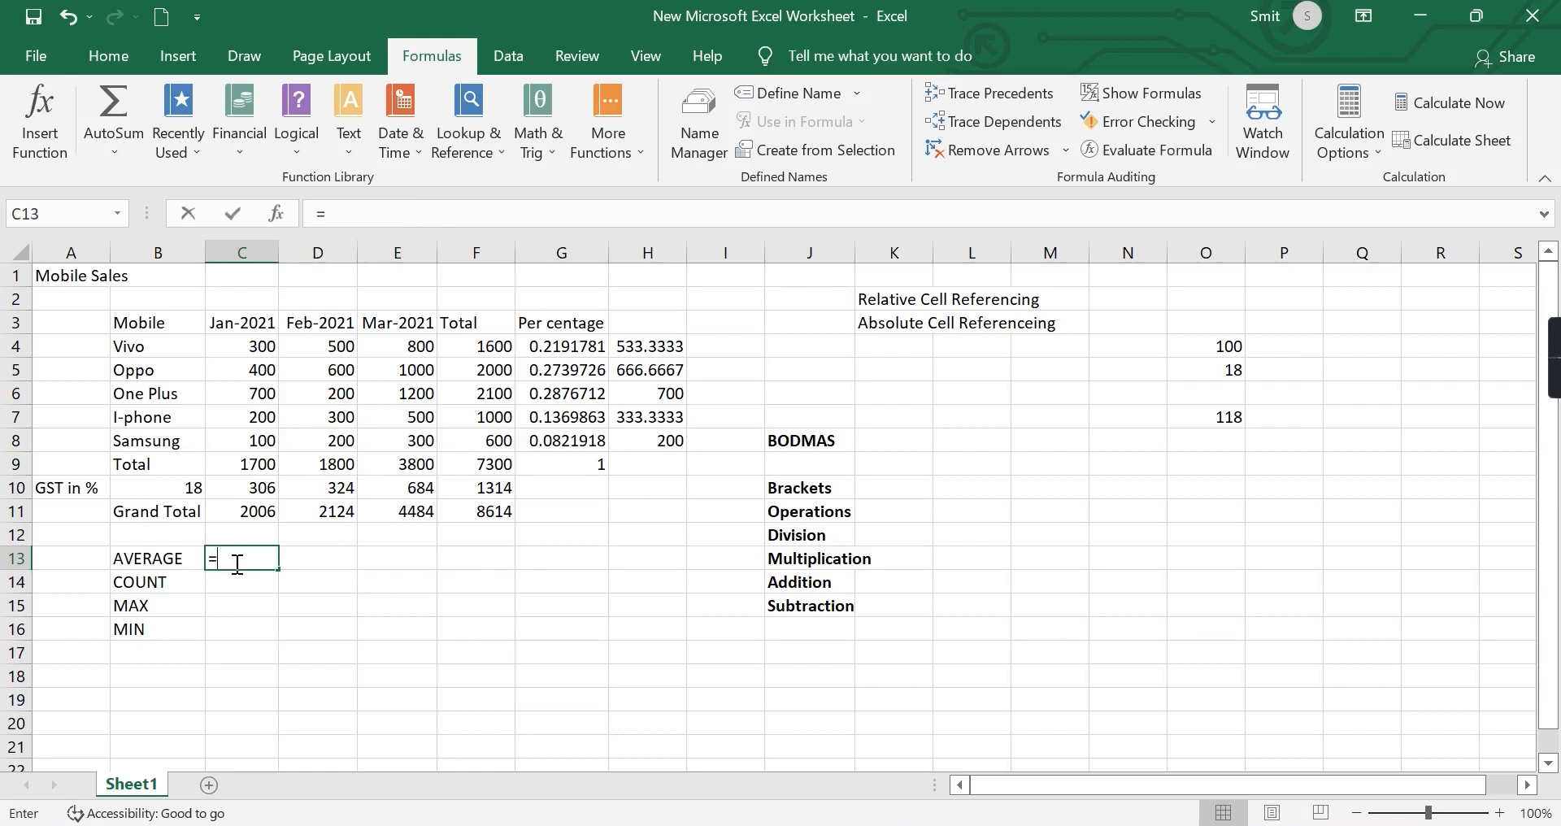
text(AVERA)
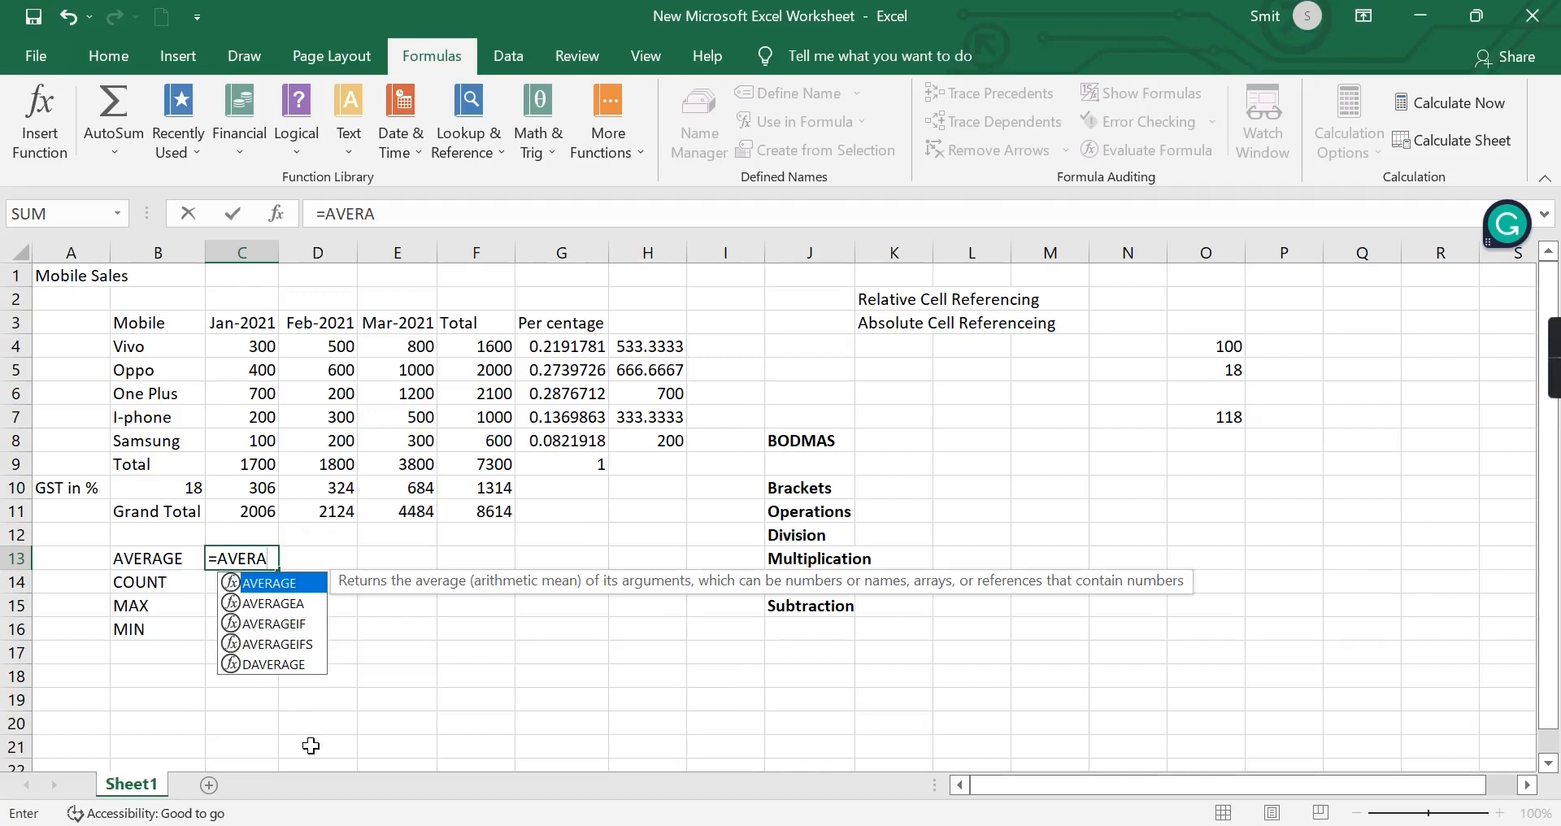
double_click(271, 582)
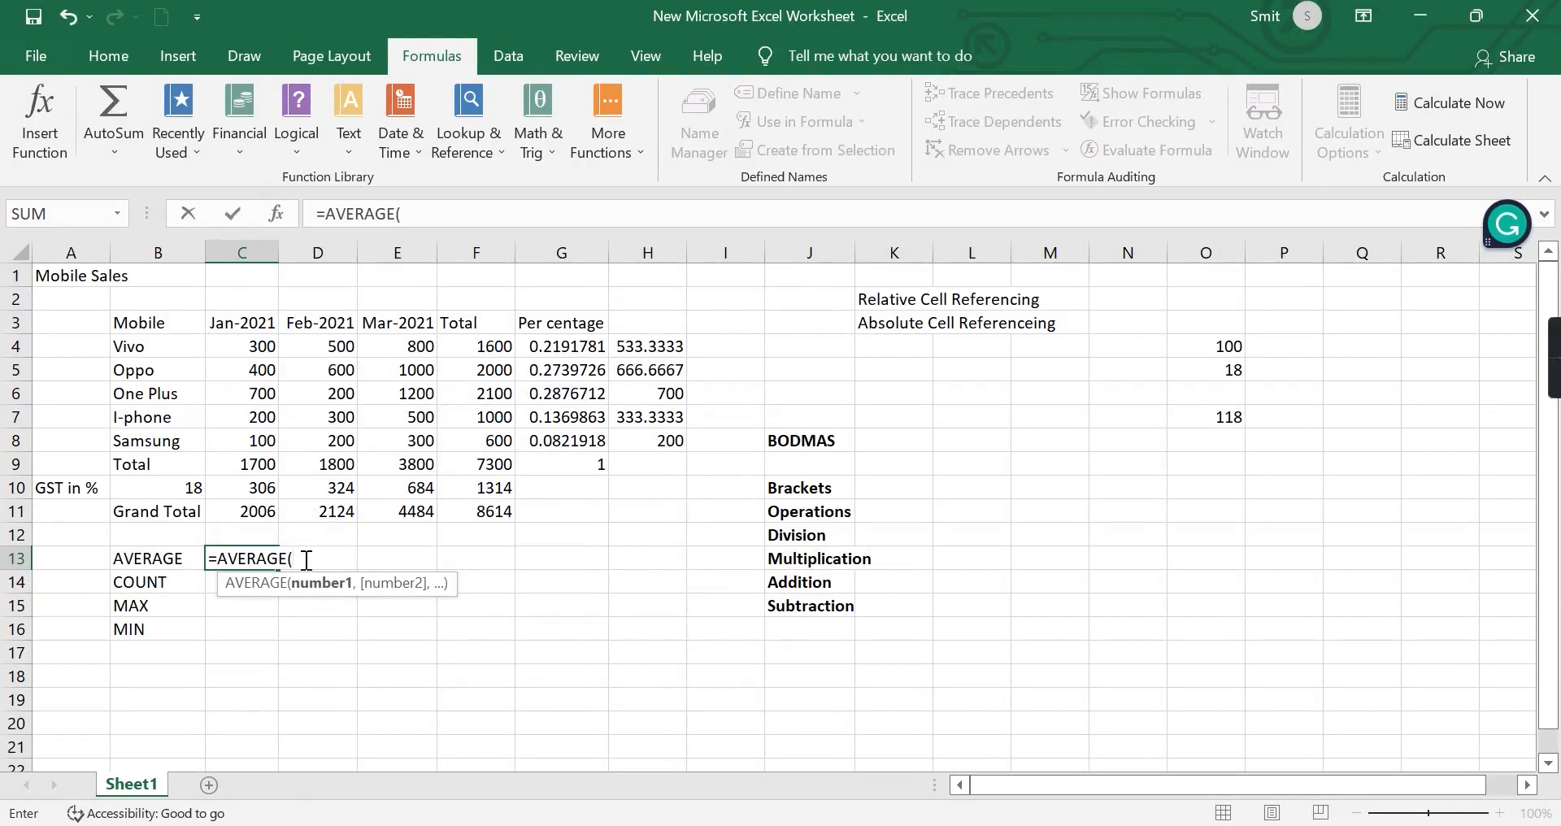
click(243, 349)
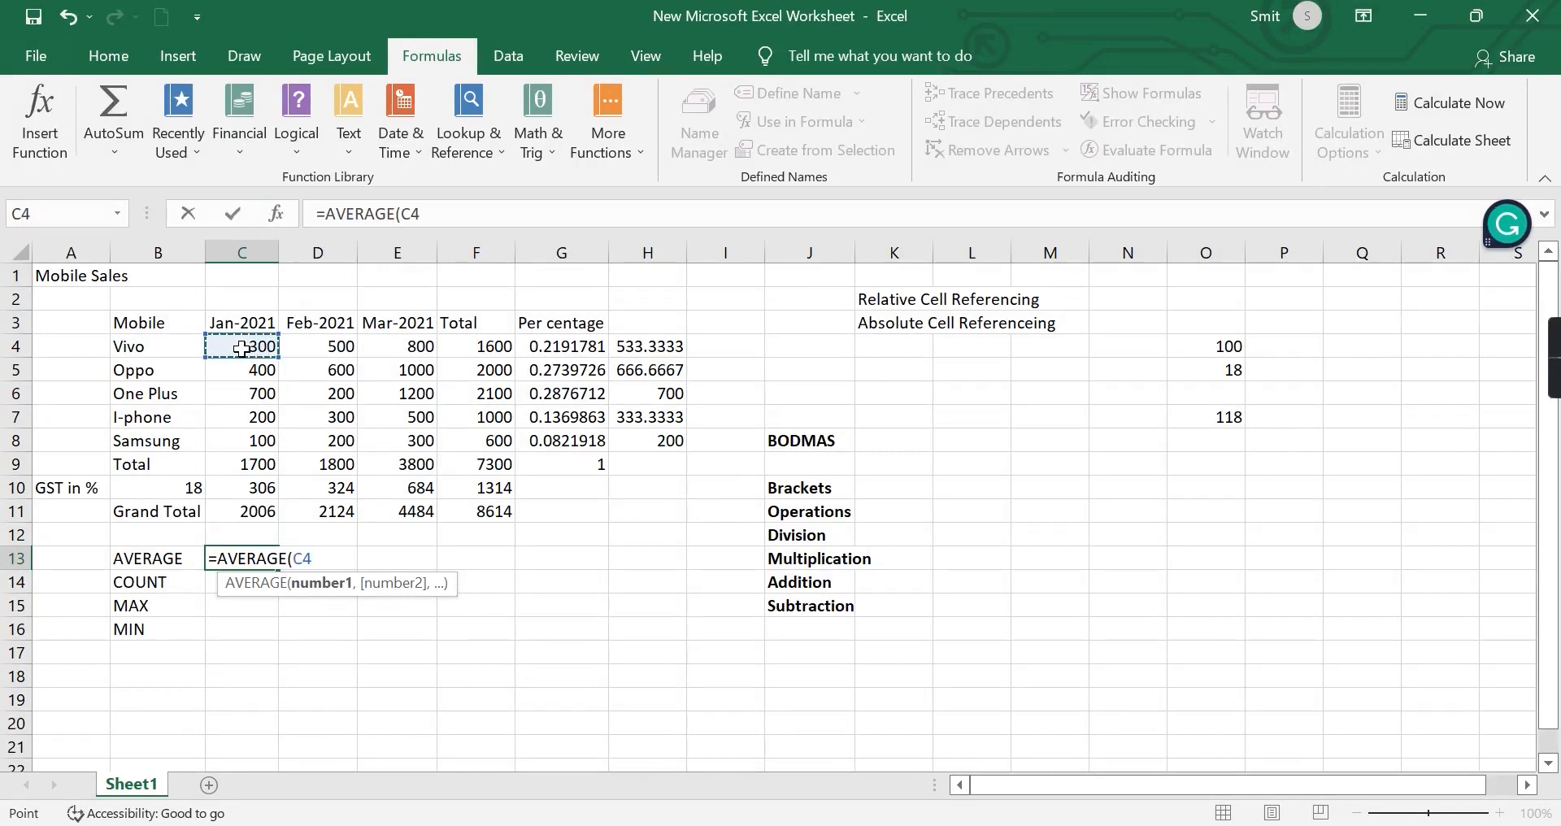
key(F8)
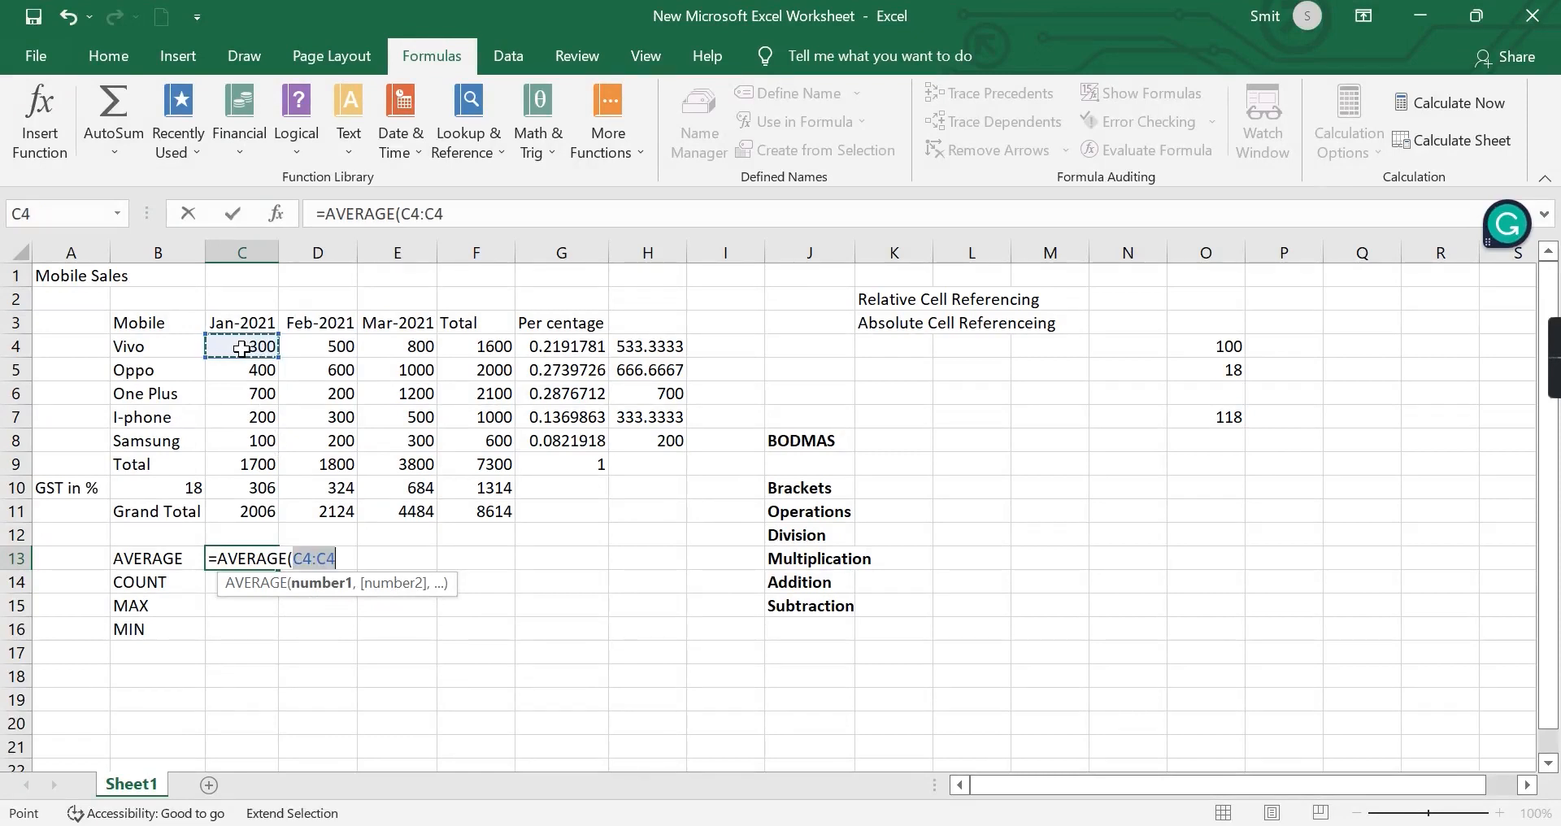
click(248, 444)
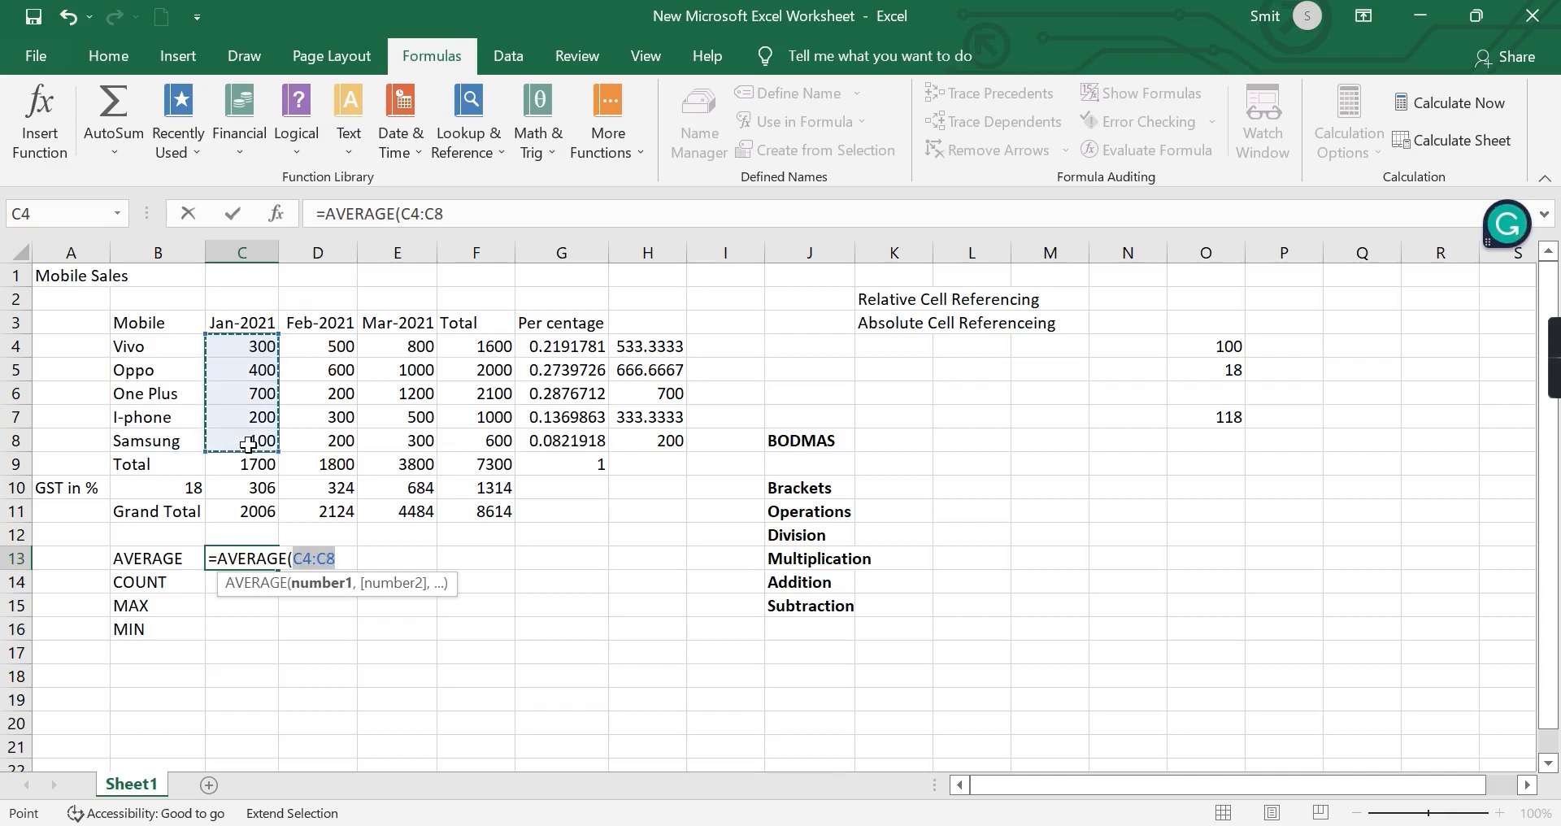
text())
key(Return)
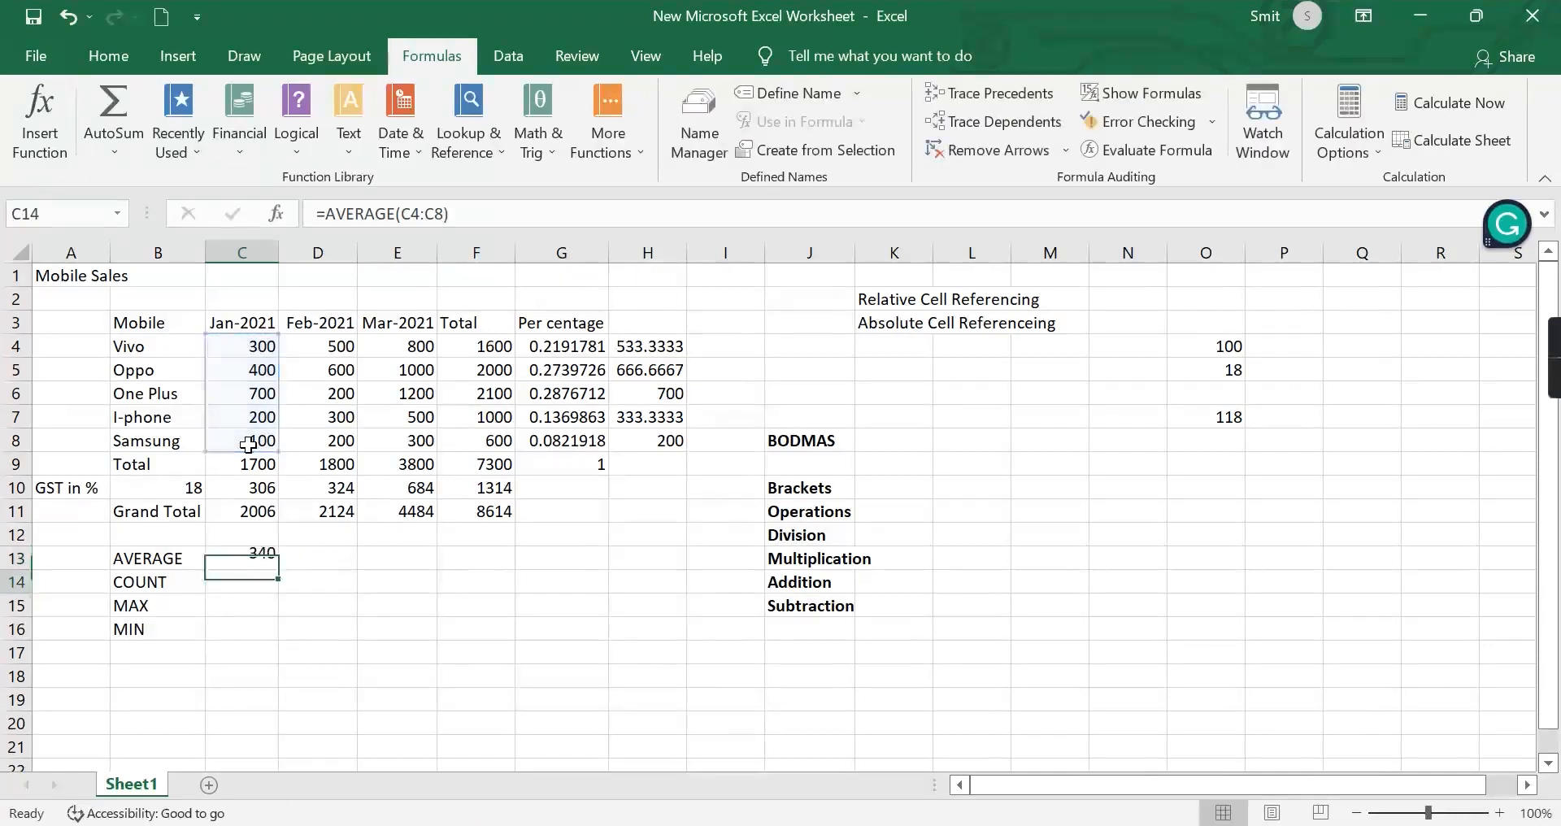
Ignore the error flagged on C13 and fill its average formula across D13:F13.
click(242, 560)
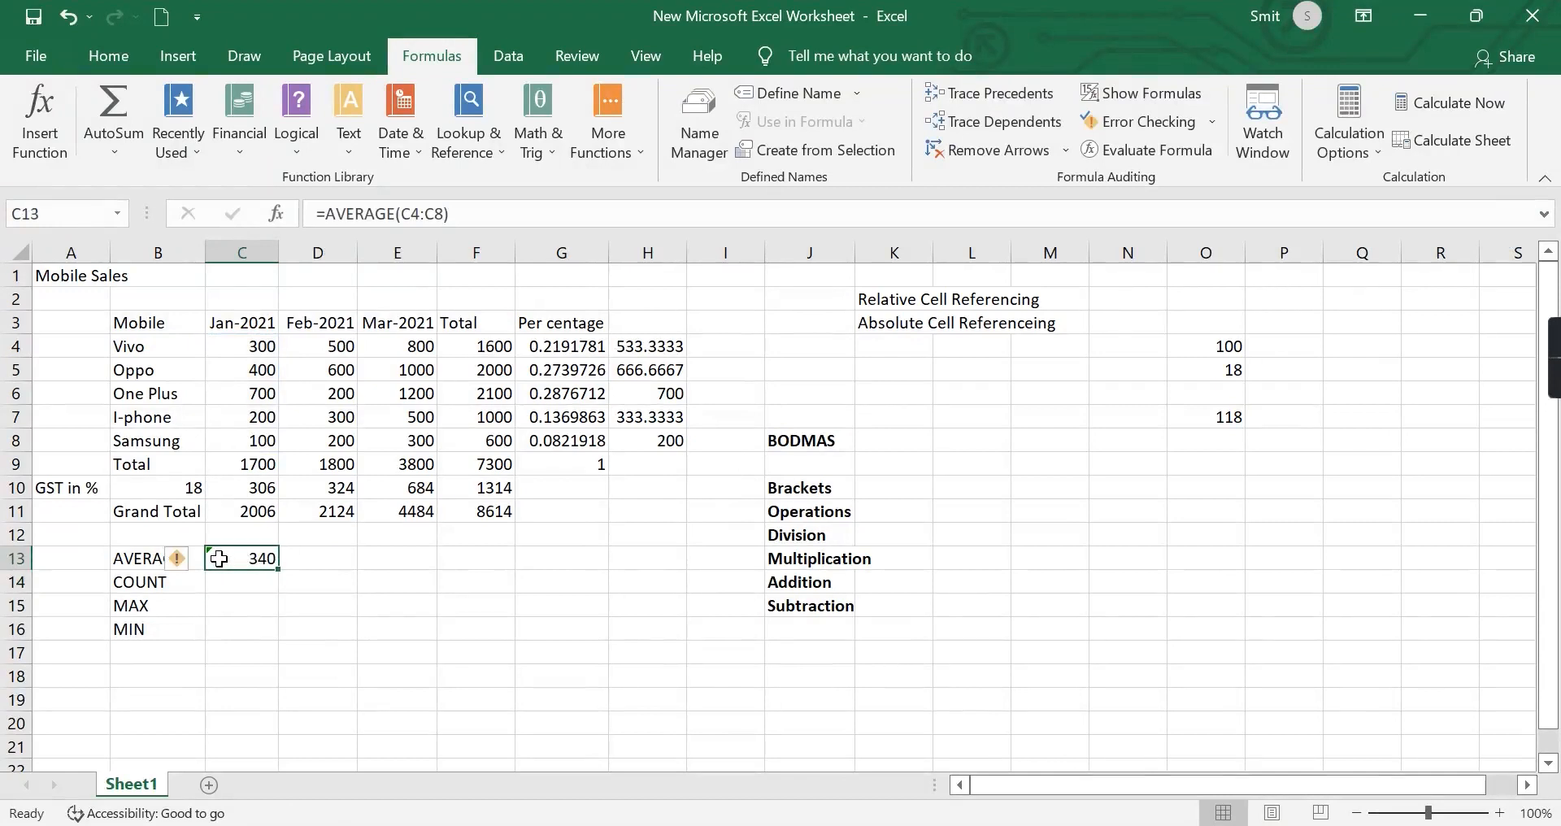
click(192, 559)
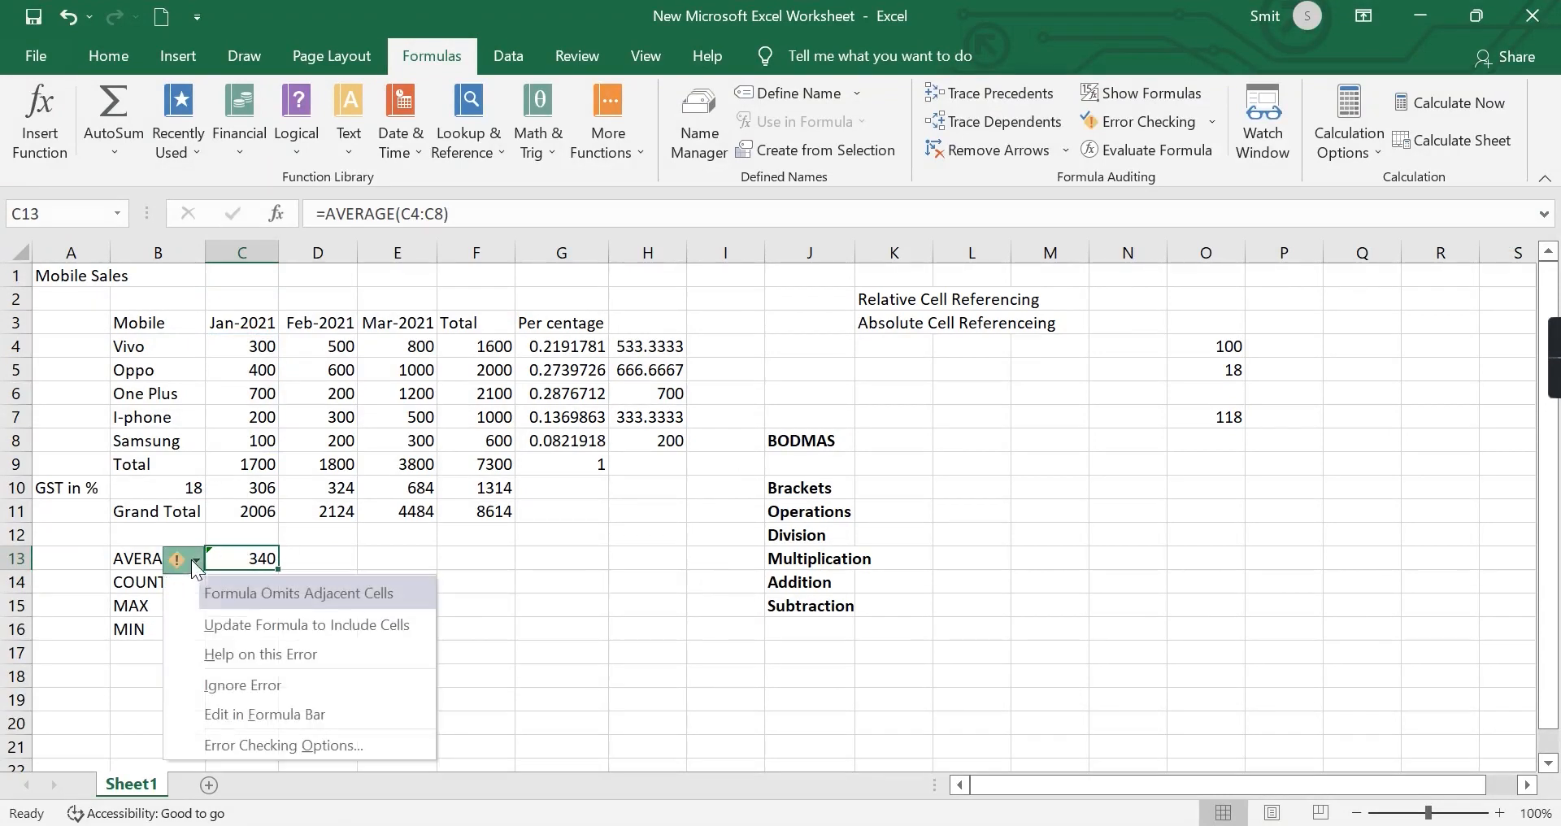
click(253, 687)
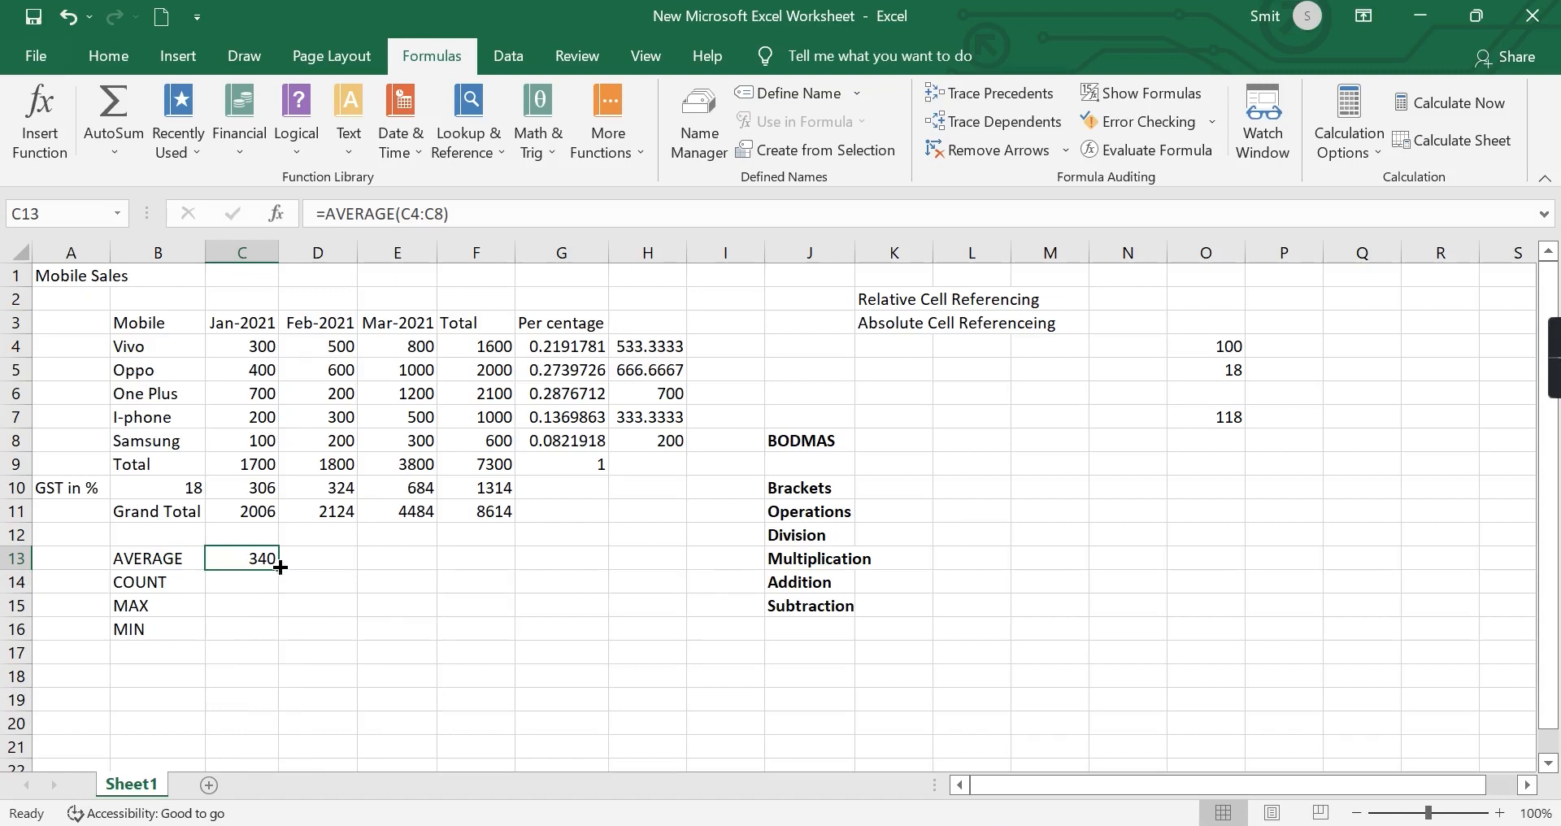
drag(278, 571, 494, 563)
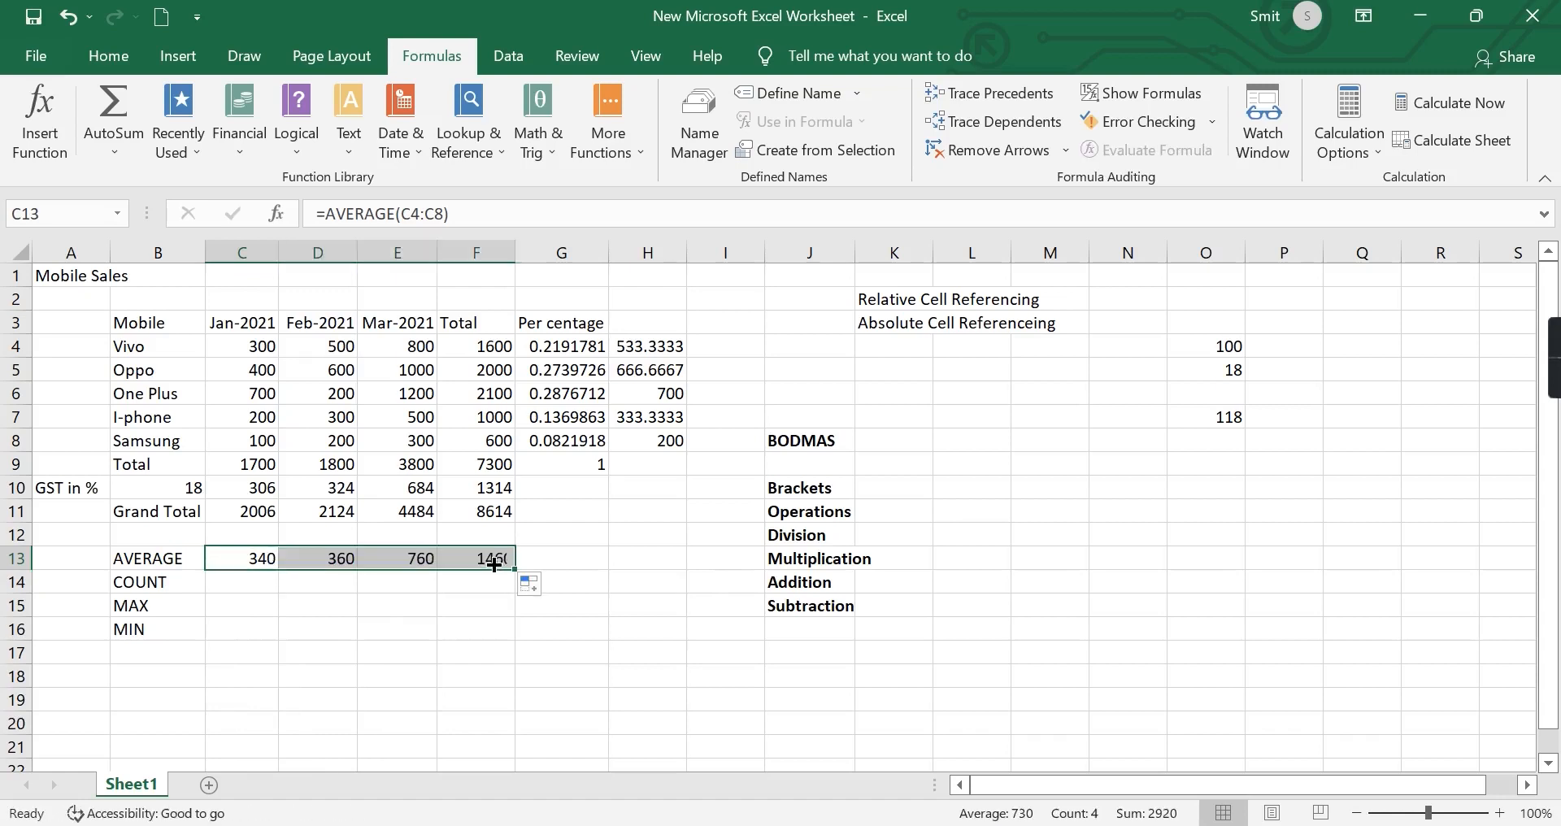
click(643, 634)
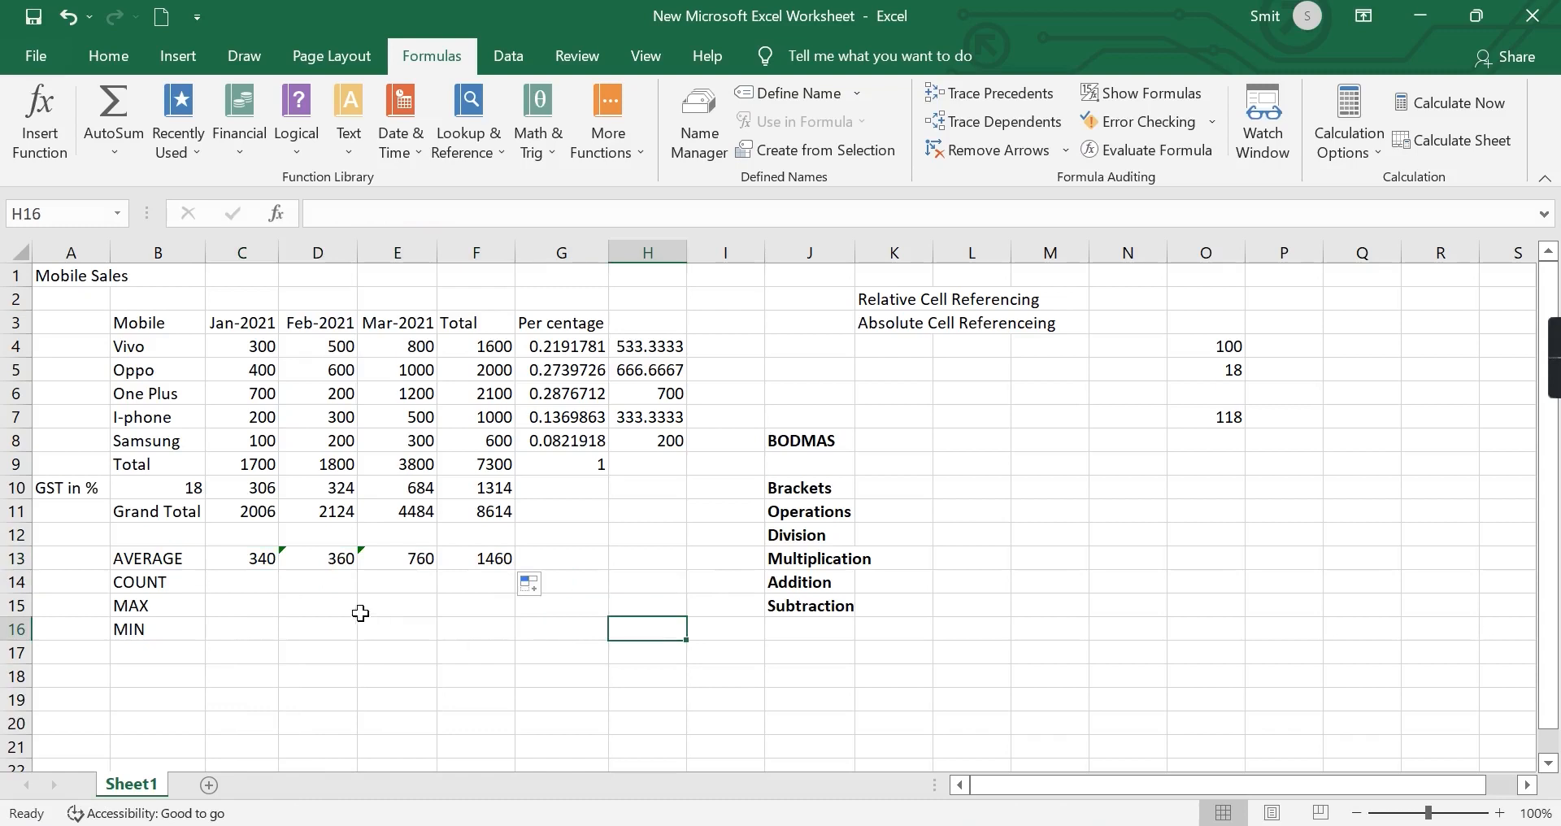
Count the January sales entries in C14 with the built-in Count Numbers function over C4:C8.
click(226, 583)
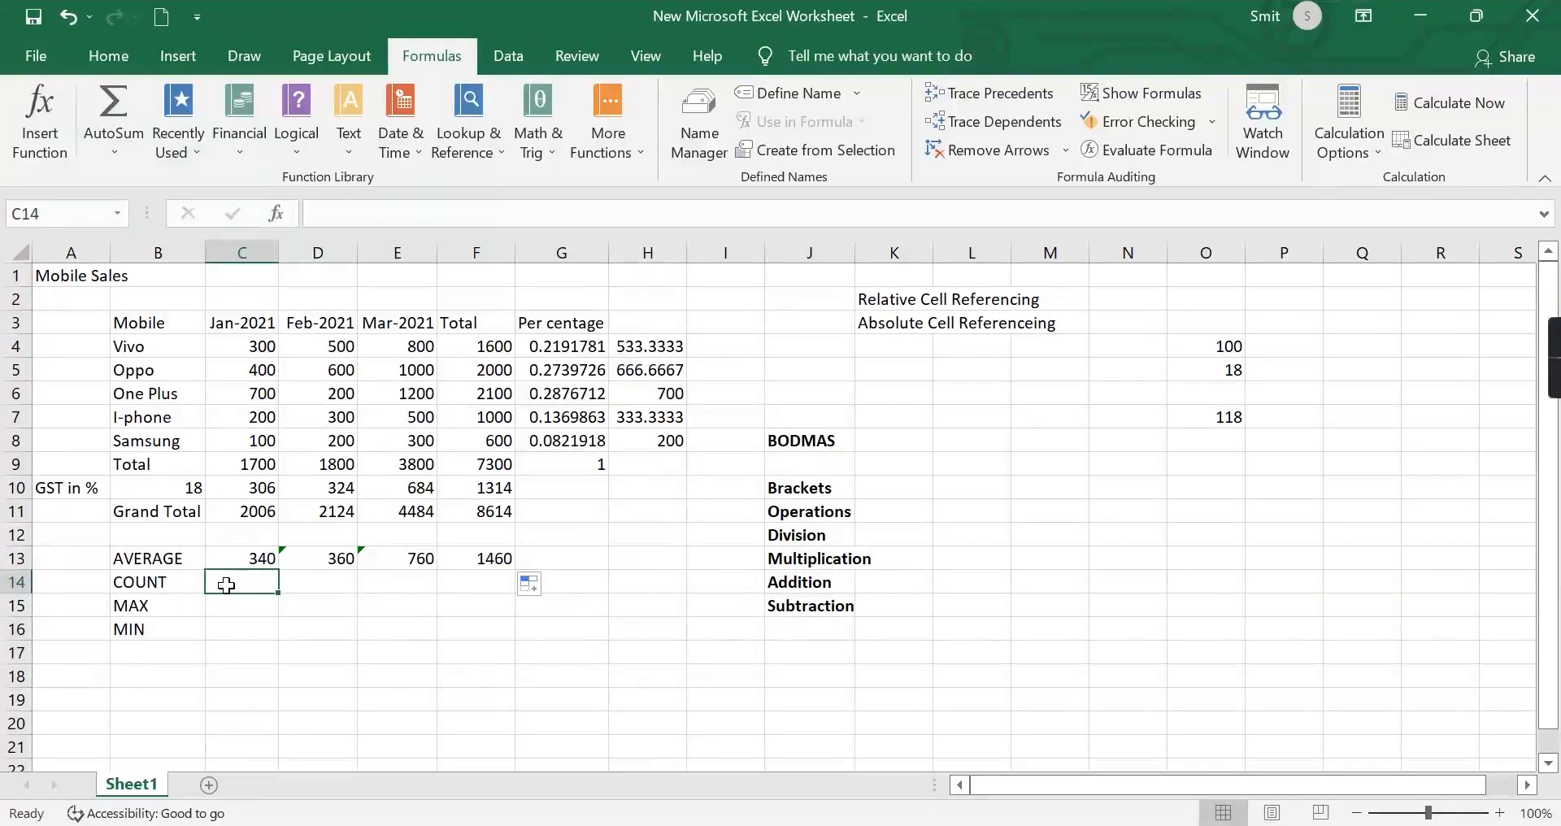
text(=)
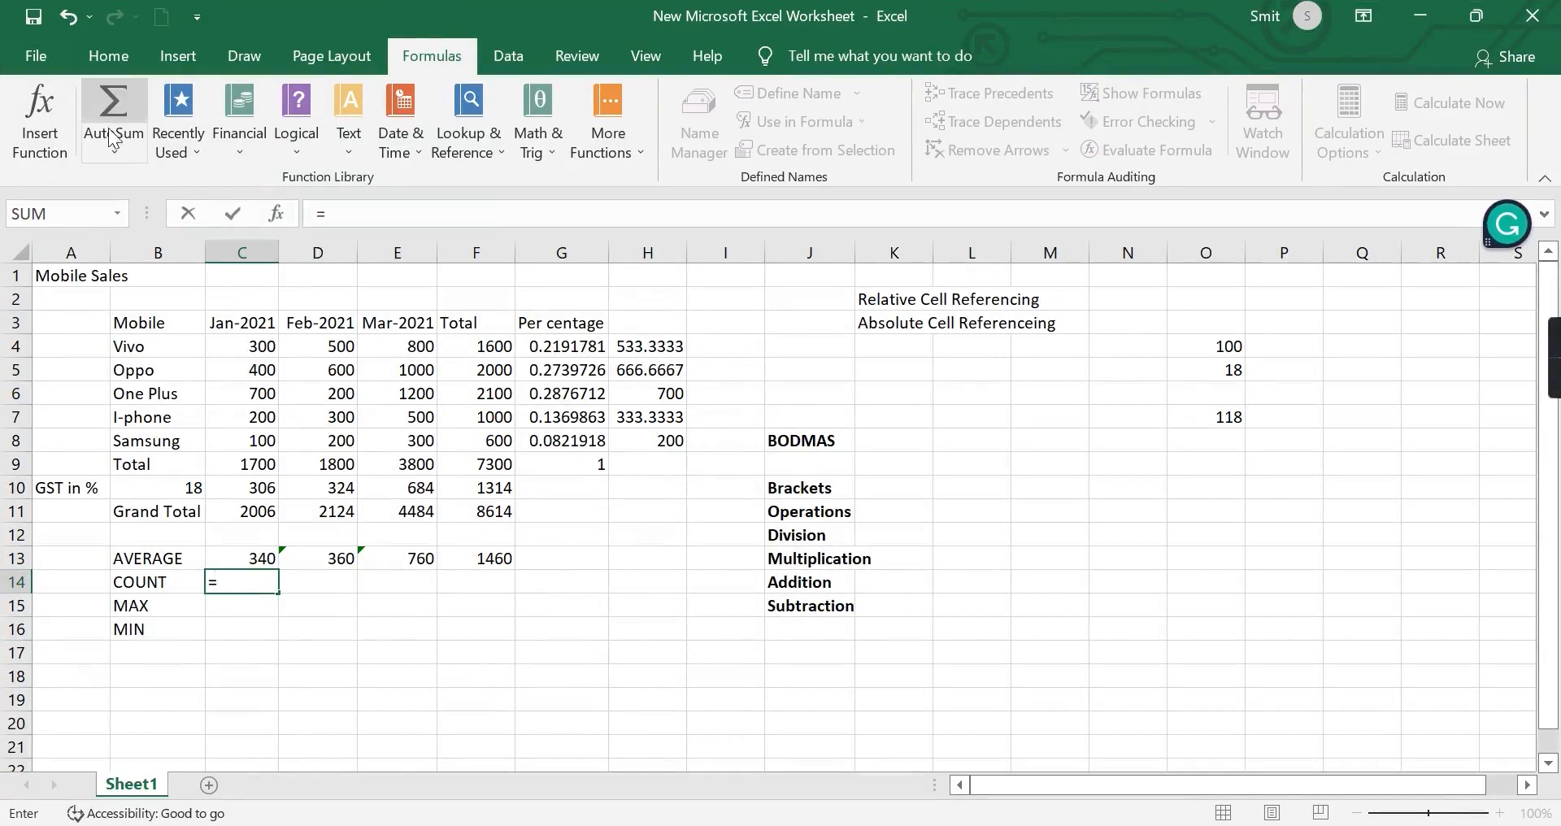
click(118, 159)
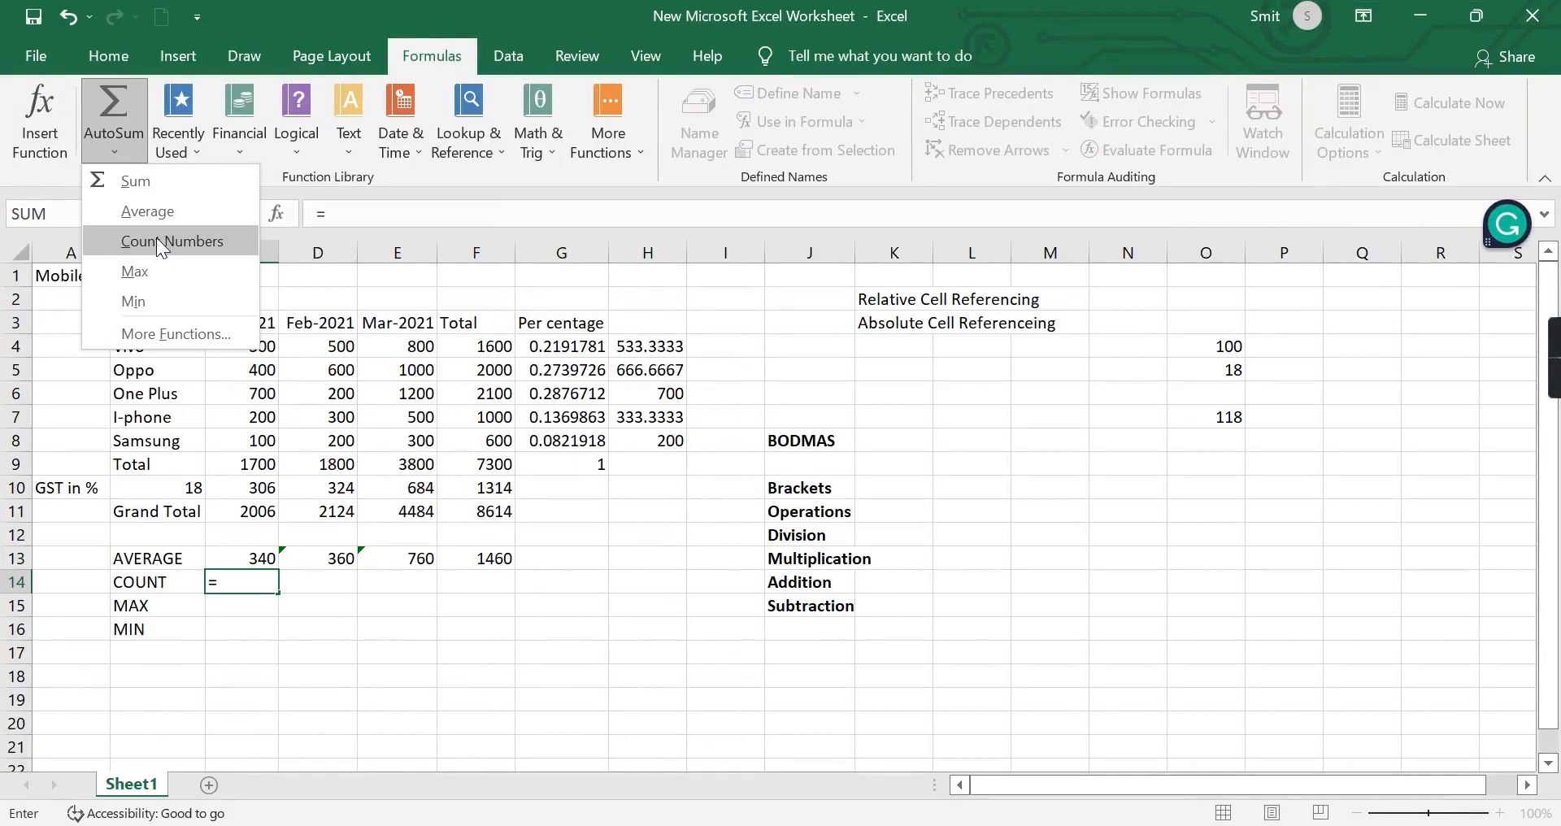
key(Escape)
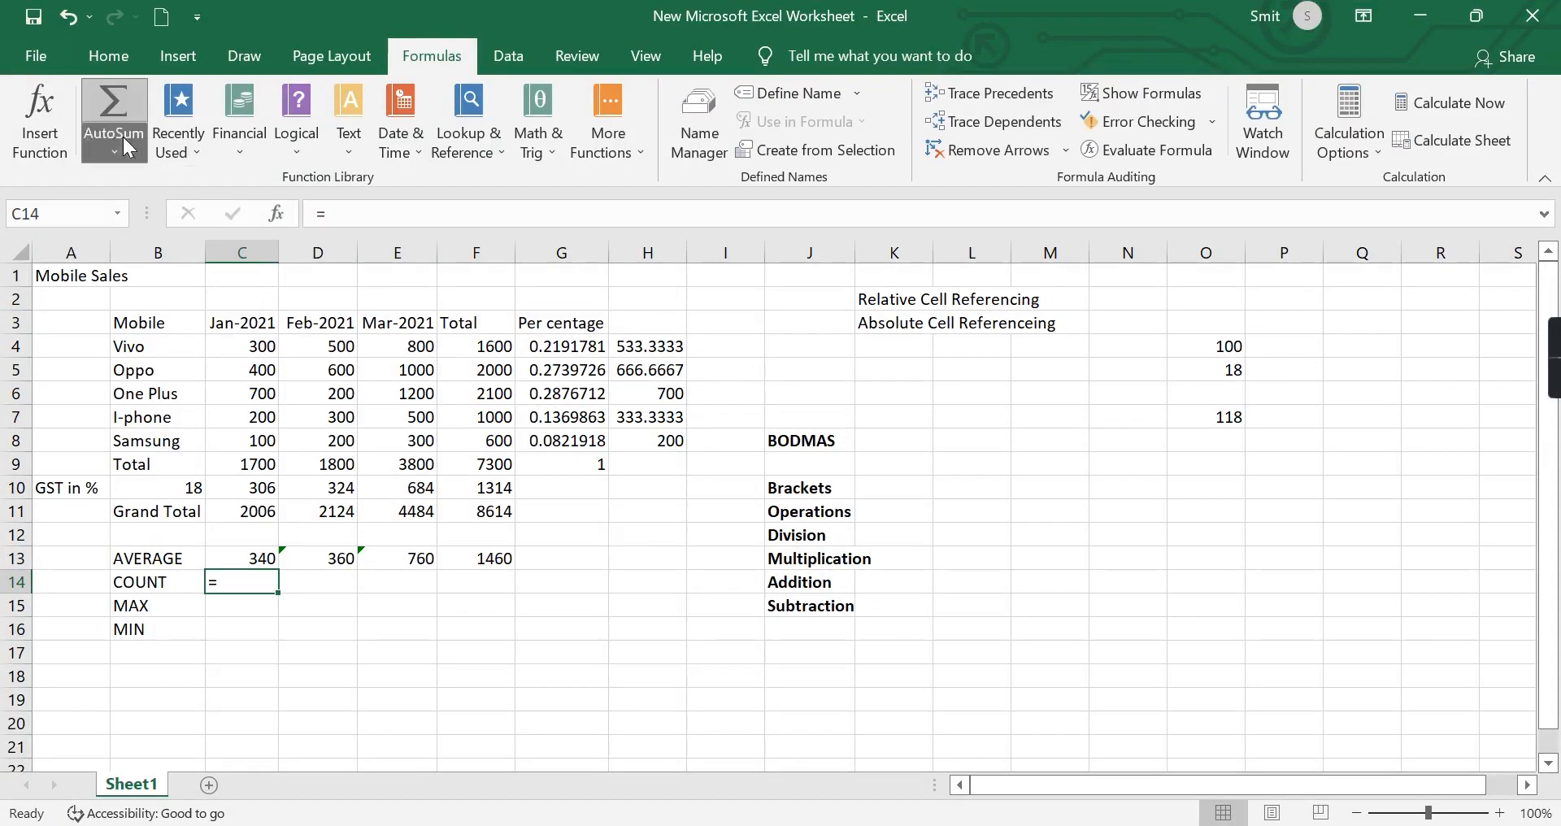
click(122, 138)
click(158, 241)
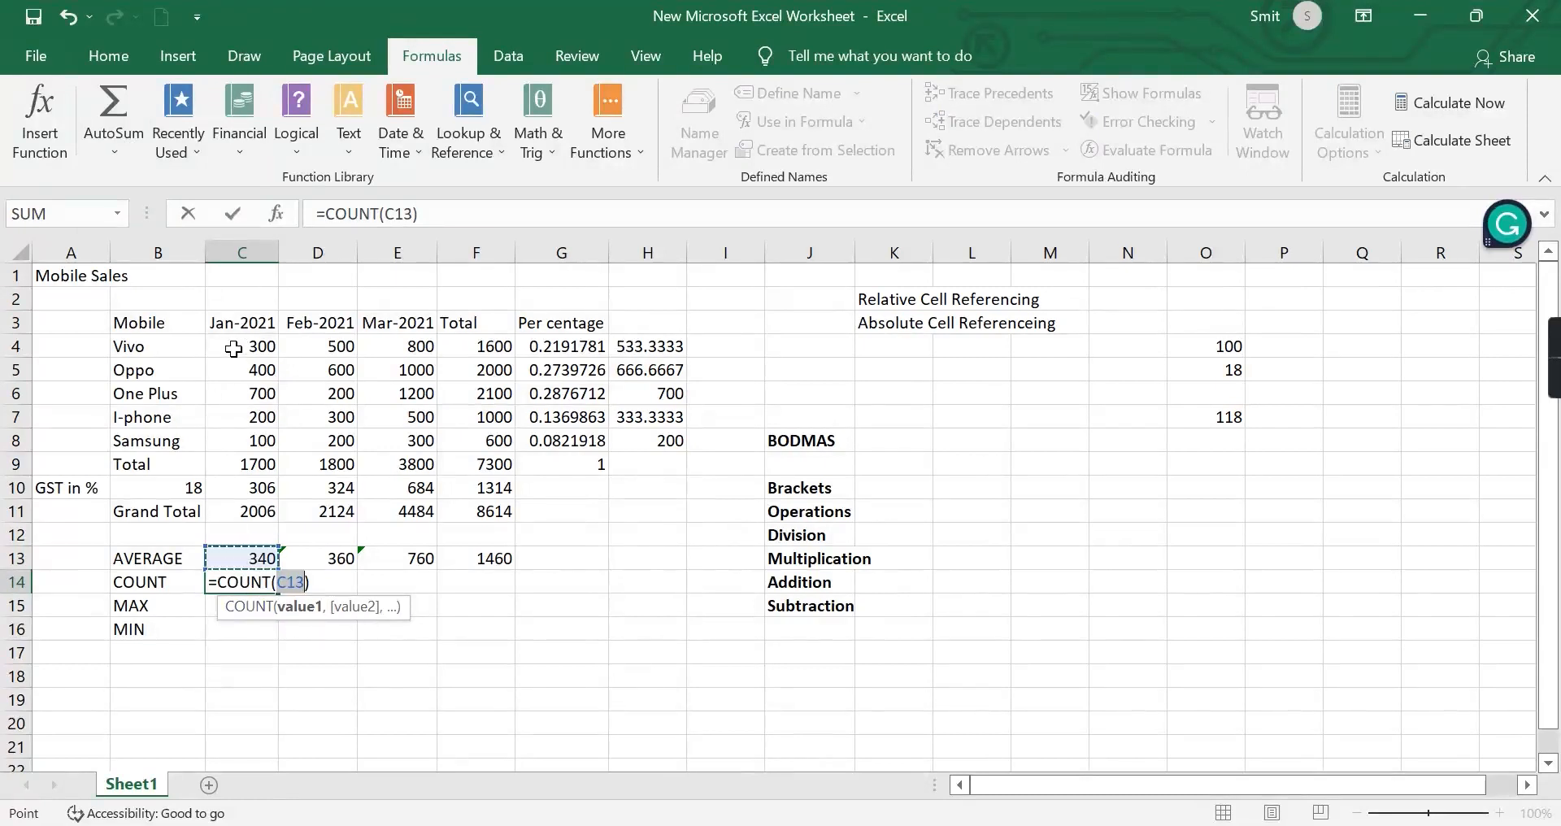
drag(234, 348, 230, 442)
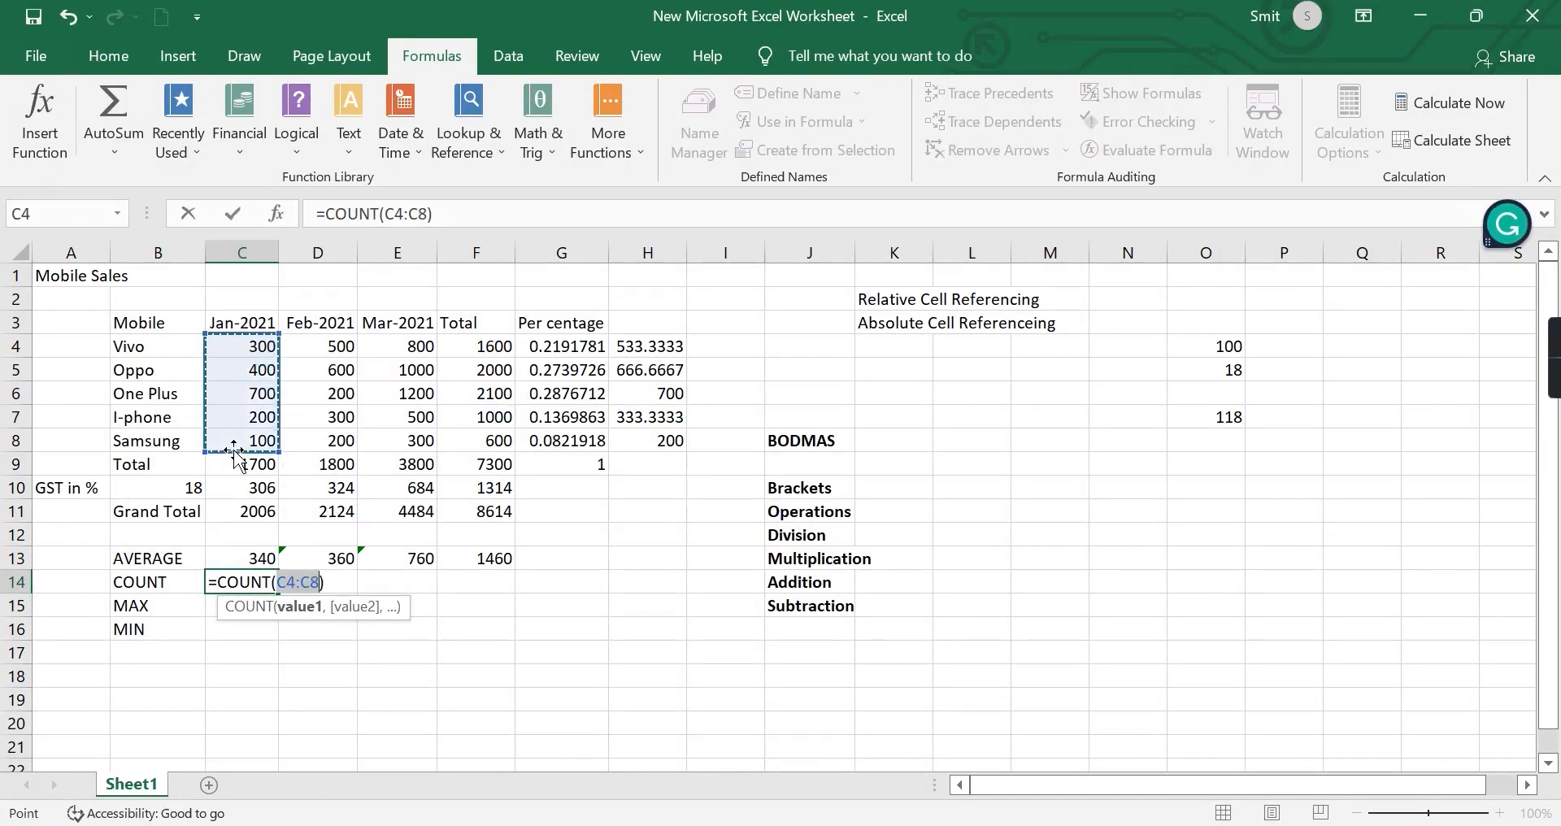
key(Return)
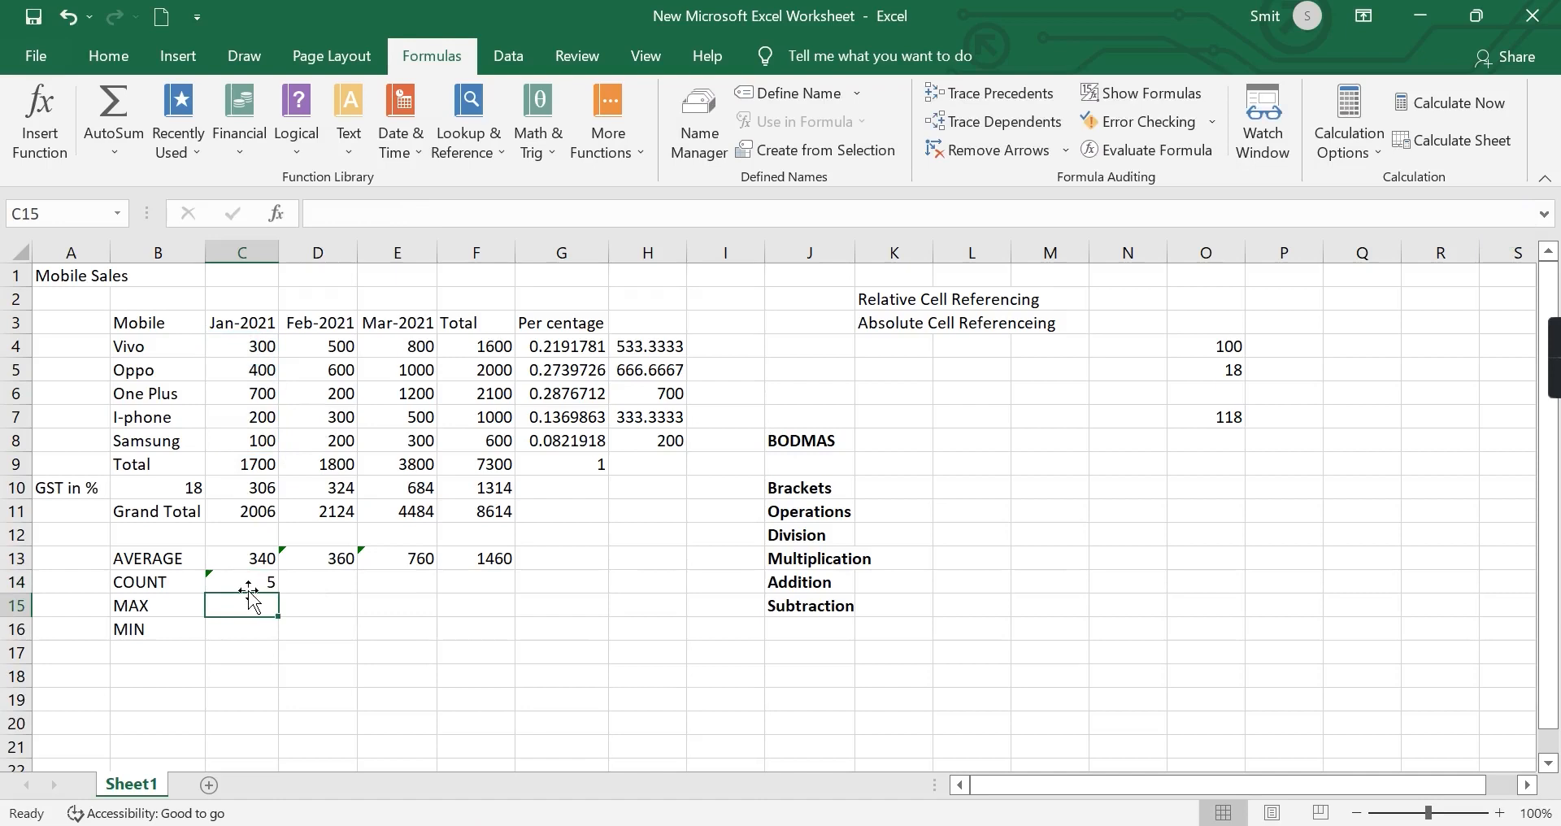
Fill the count formula from C14 across D14:F14 for February, March and the total.
click(253, 587)
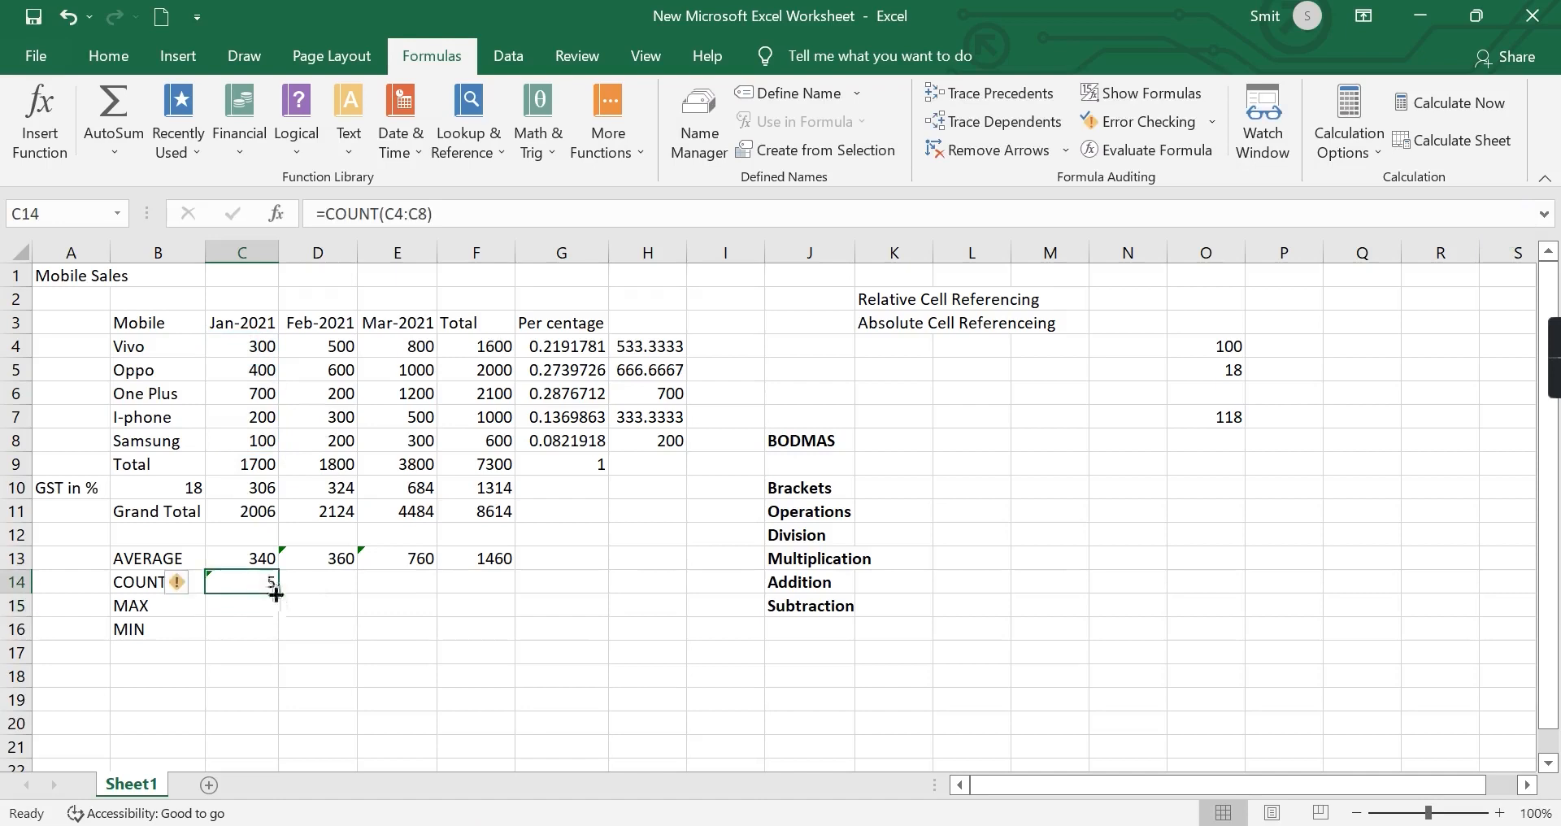
drag(276, 595, 489, 584)
click(433, 628)
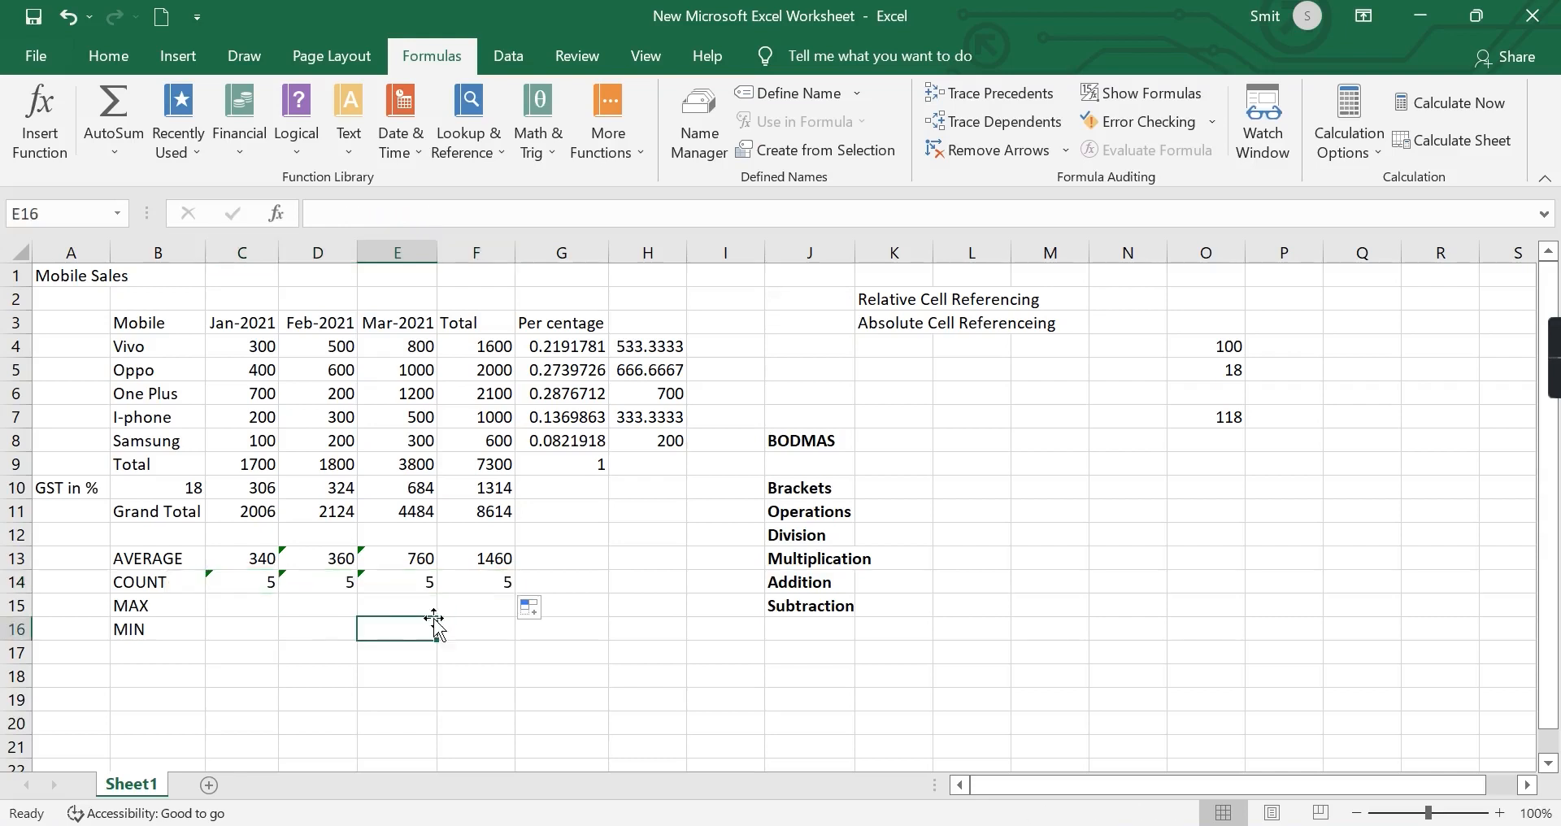
Calculate the highest January sales in C15 with the built-in Max function over C4:C8.
click(260, 607)
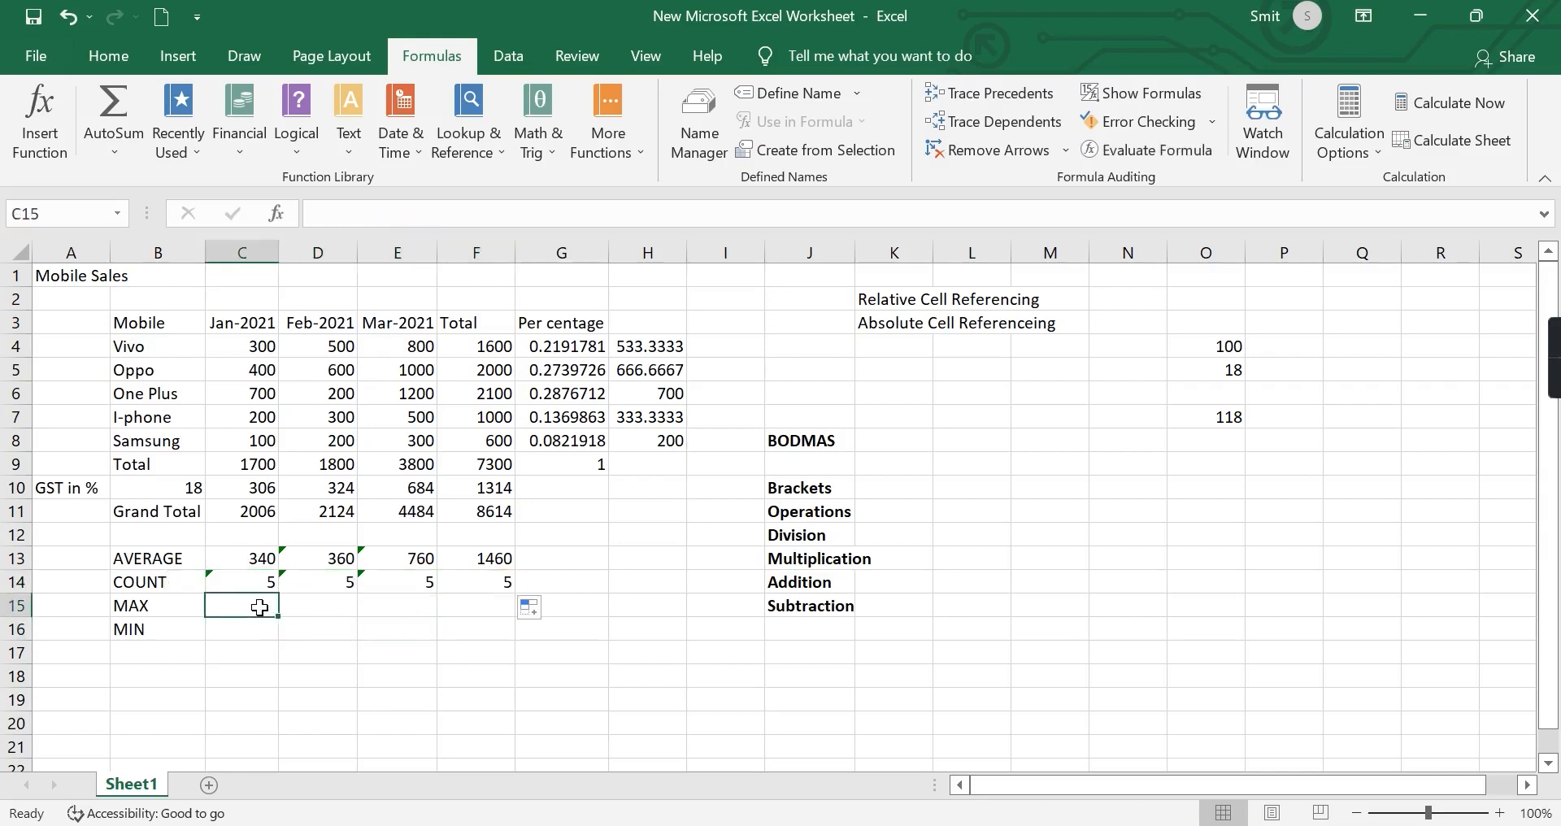
text(=)
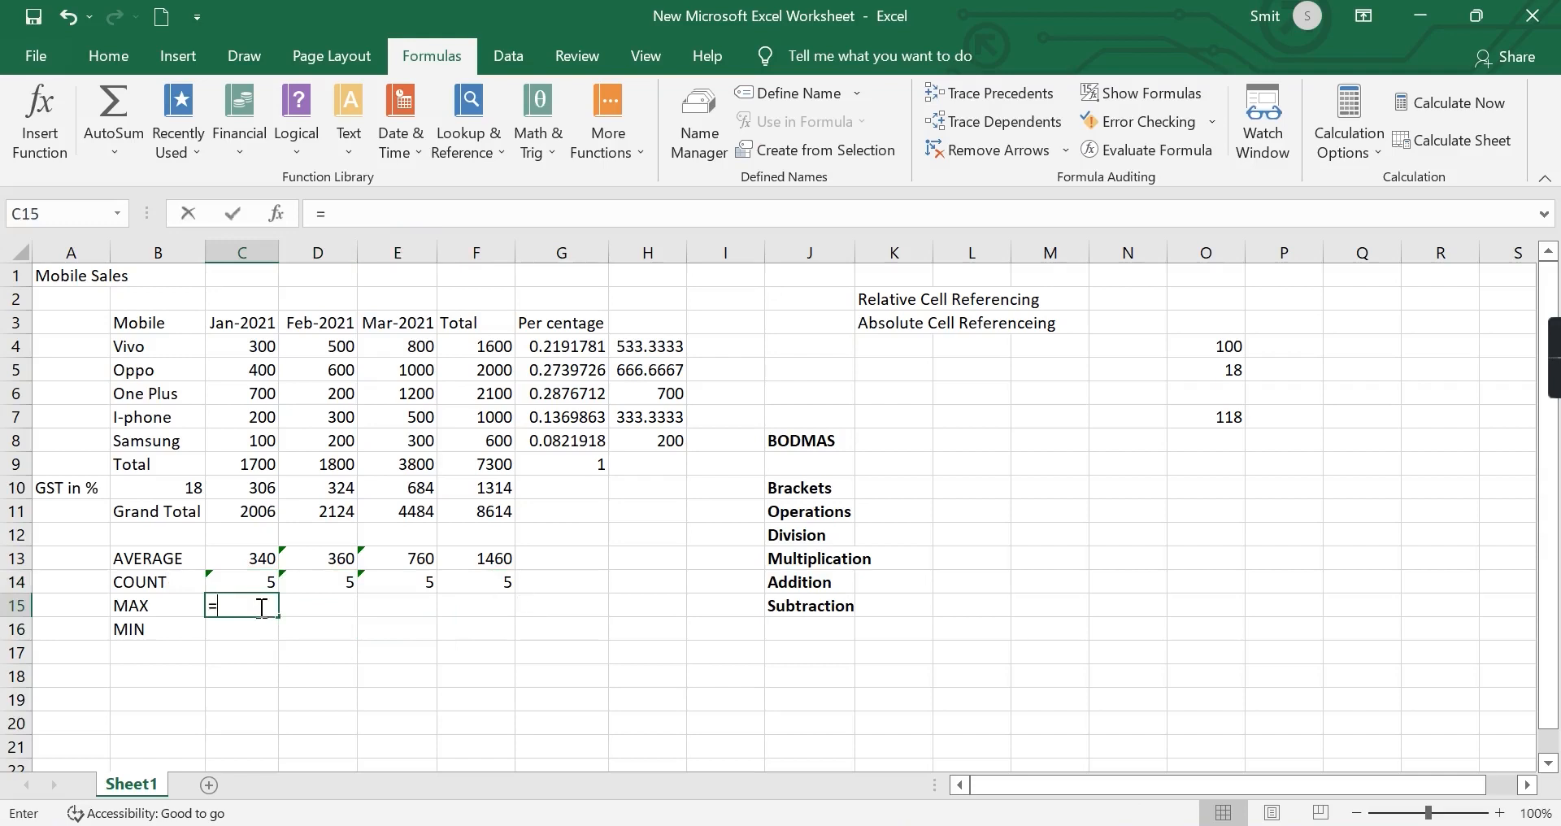
click(117, 153)
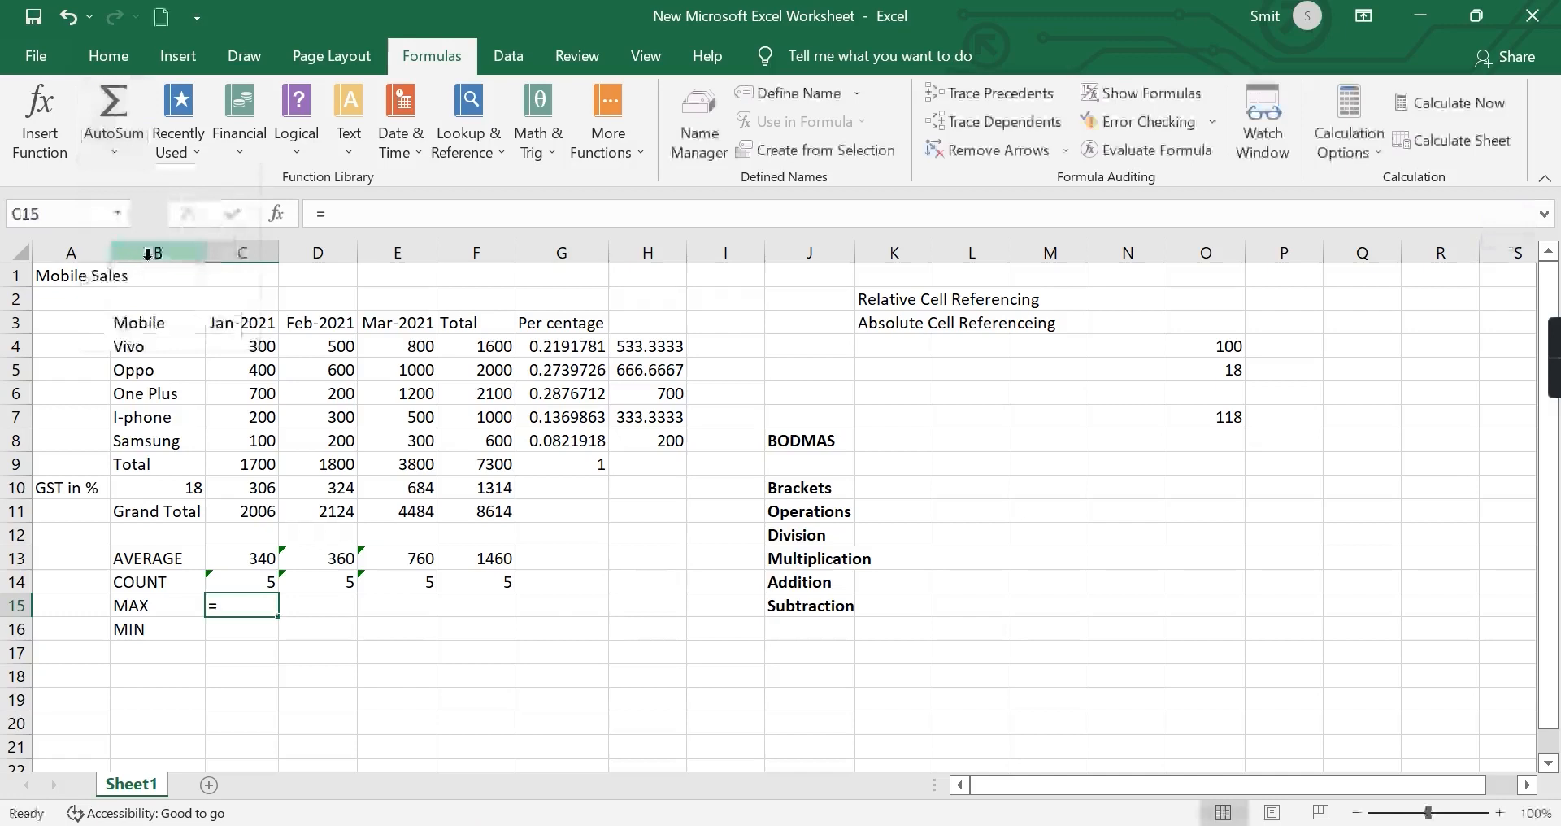
click(103, 140)
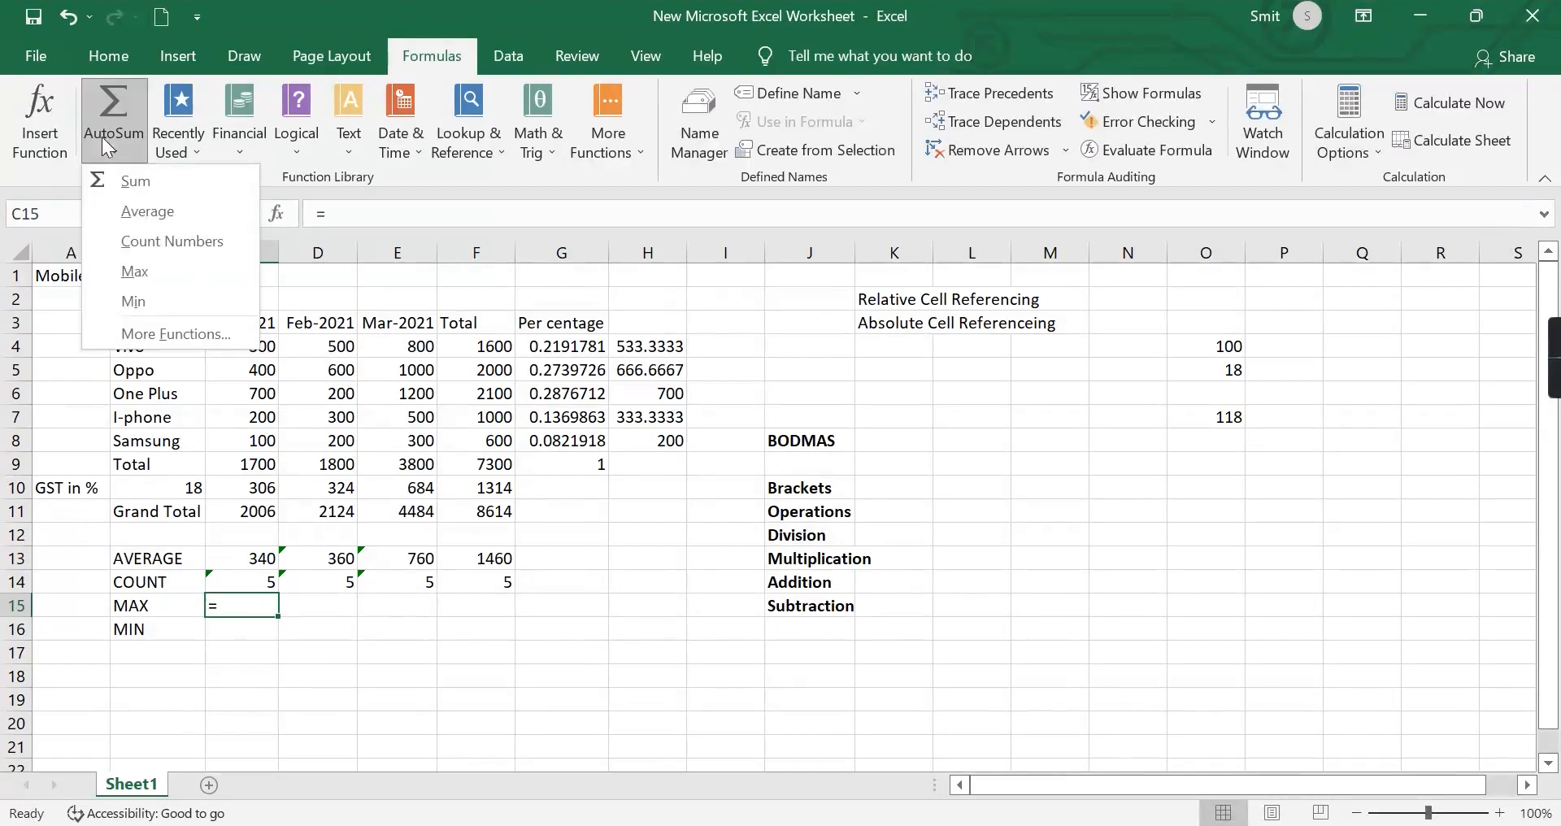
click(145, 277)
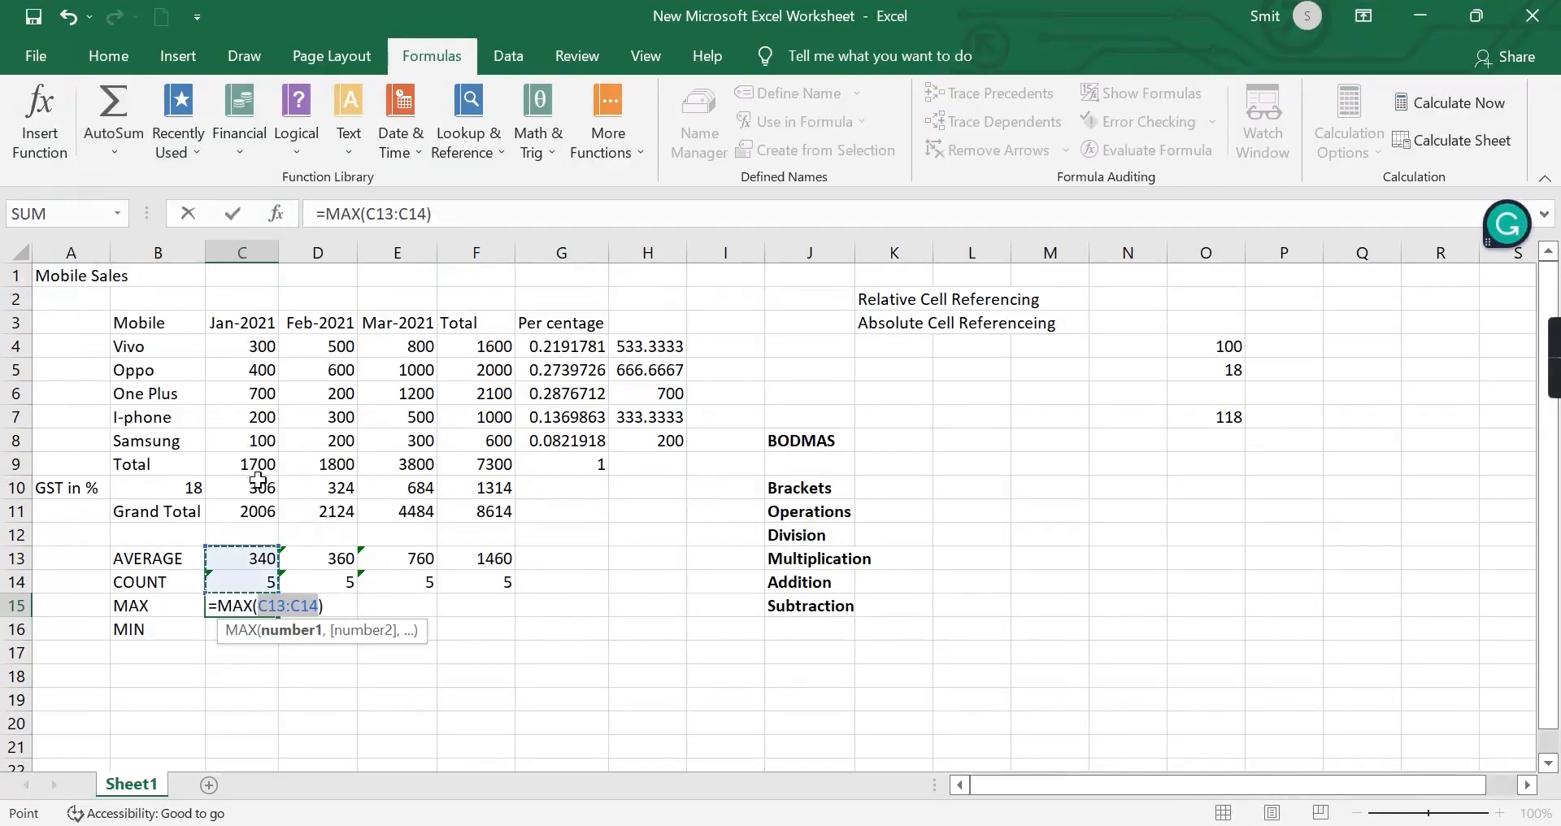
drag(229, 352, 231, 440)
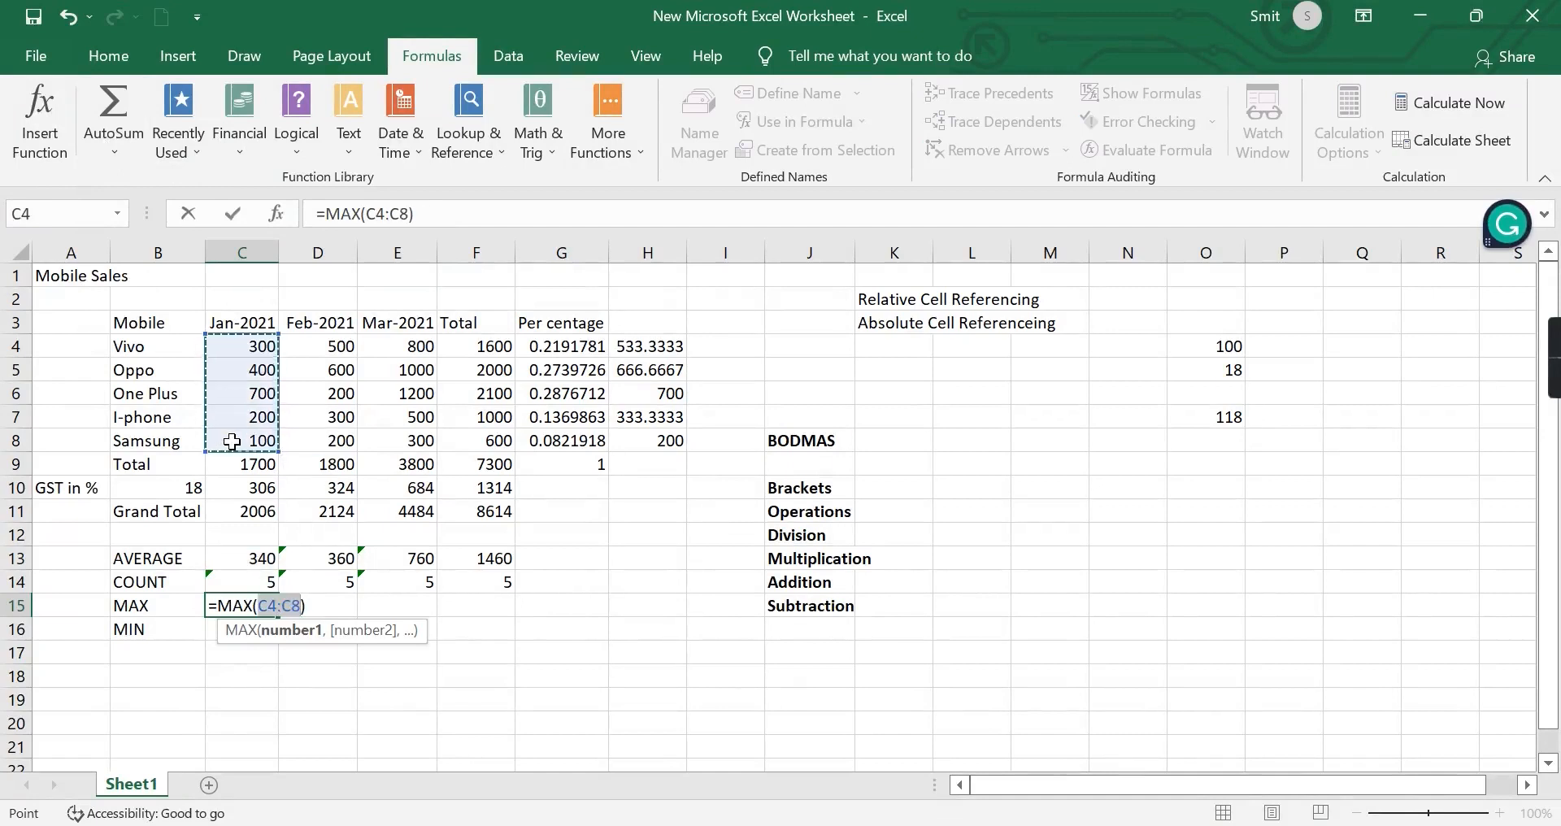
key(Return)
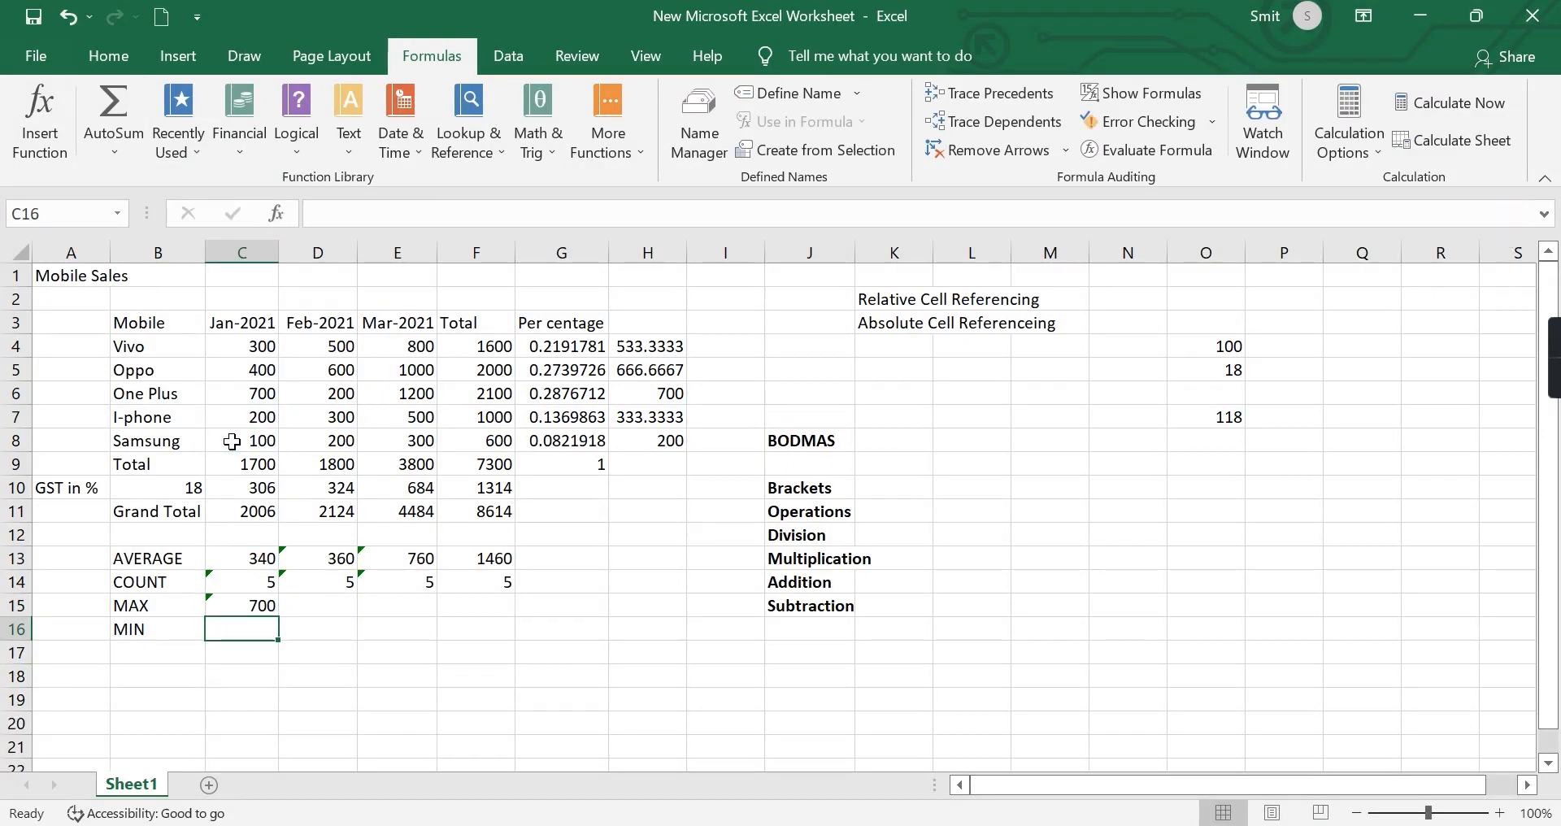
Fill the maximum formula from C15 across D15:F15 for the remaining months and the total.
click(259, 603)
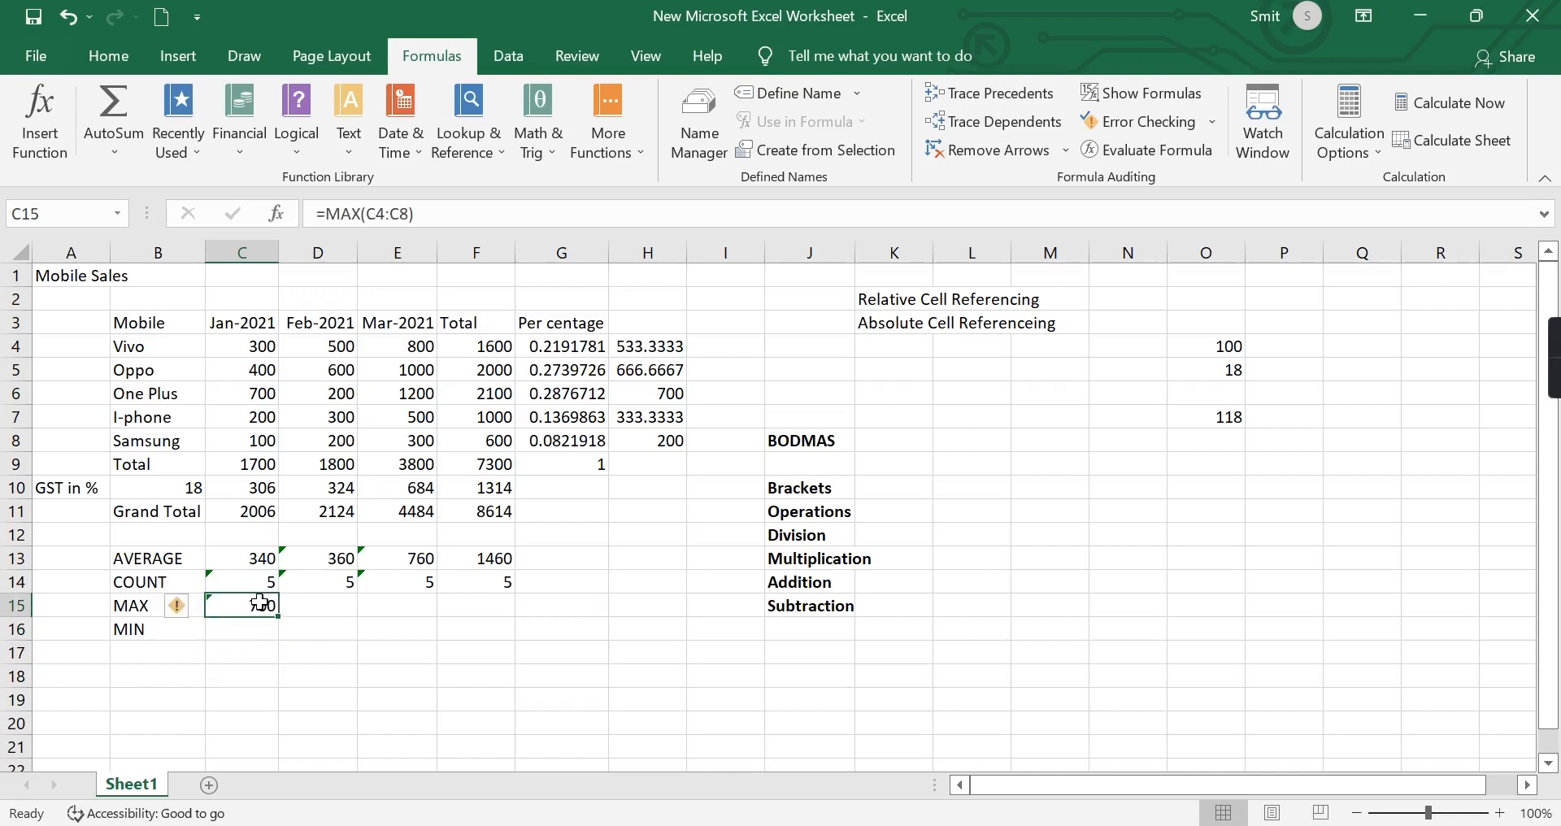
drag(283, 620, 512, 620)
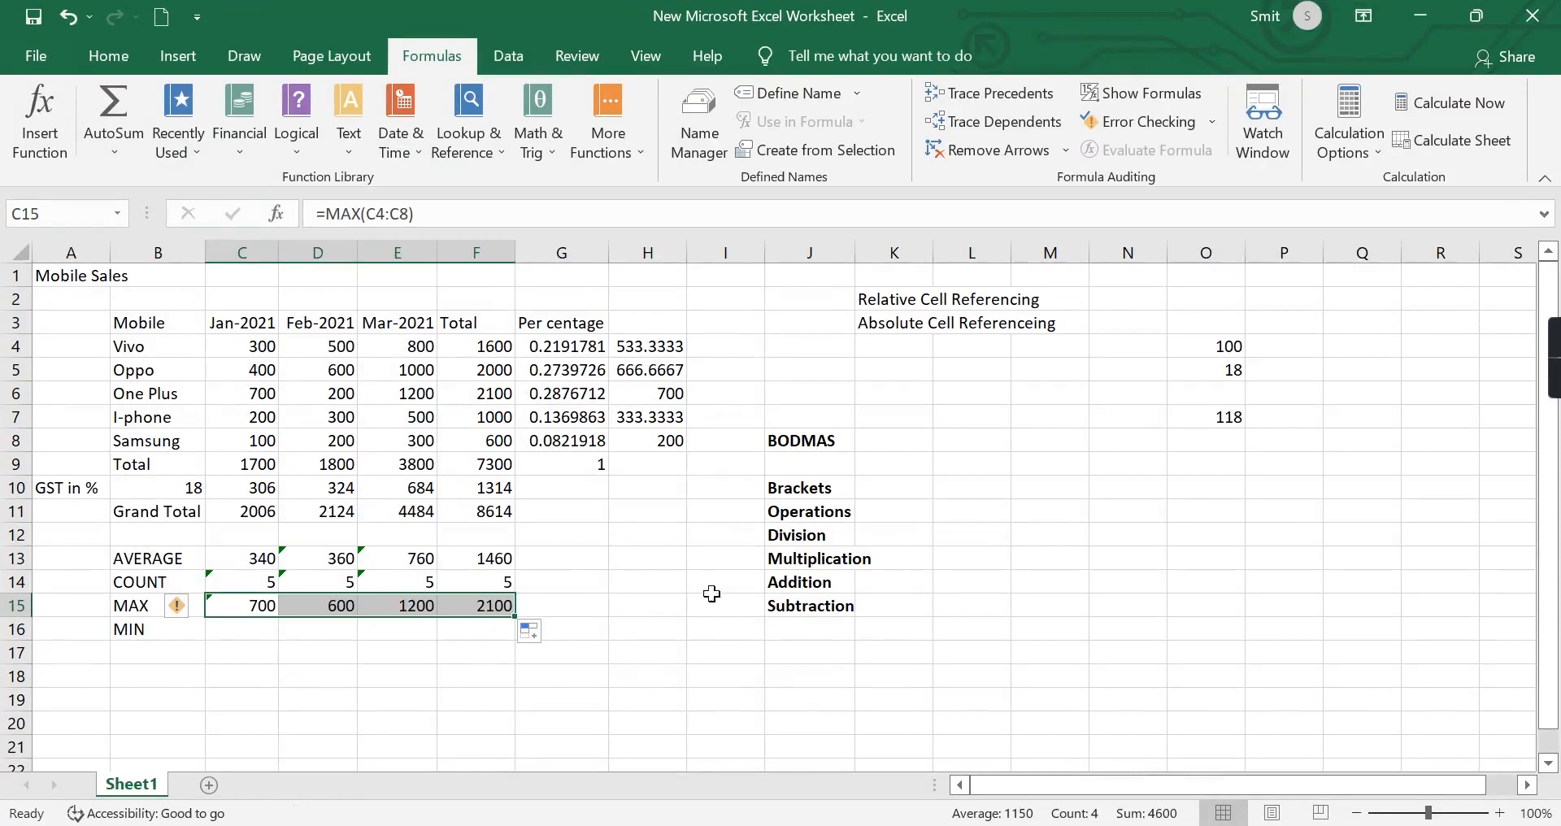
click(655, 579)
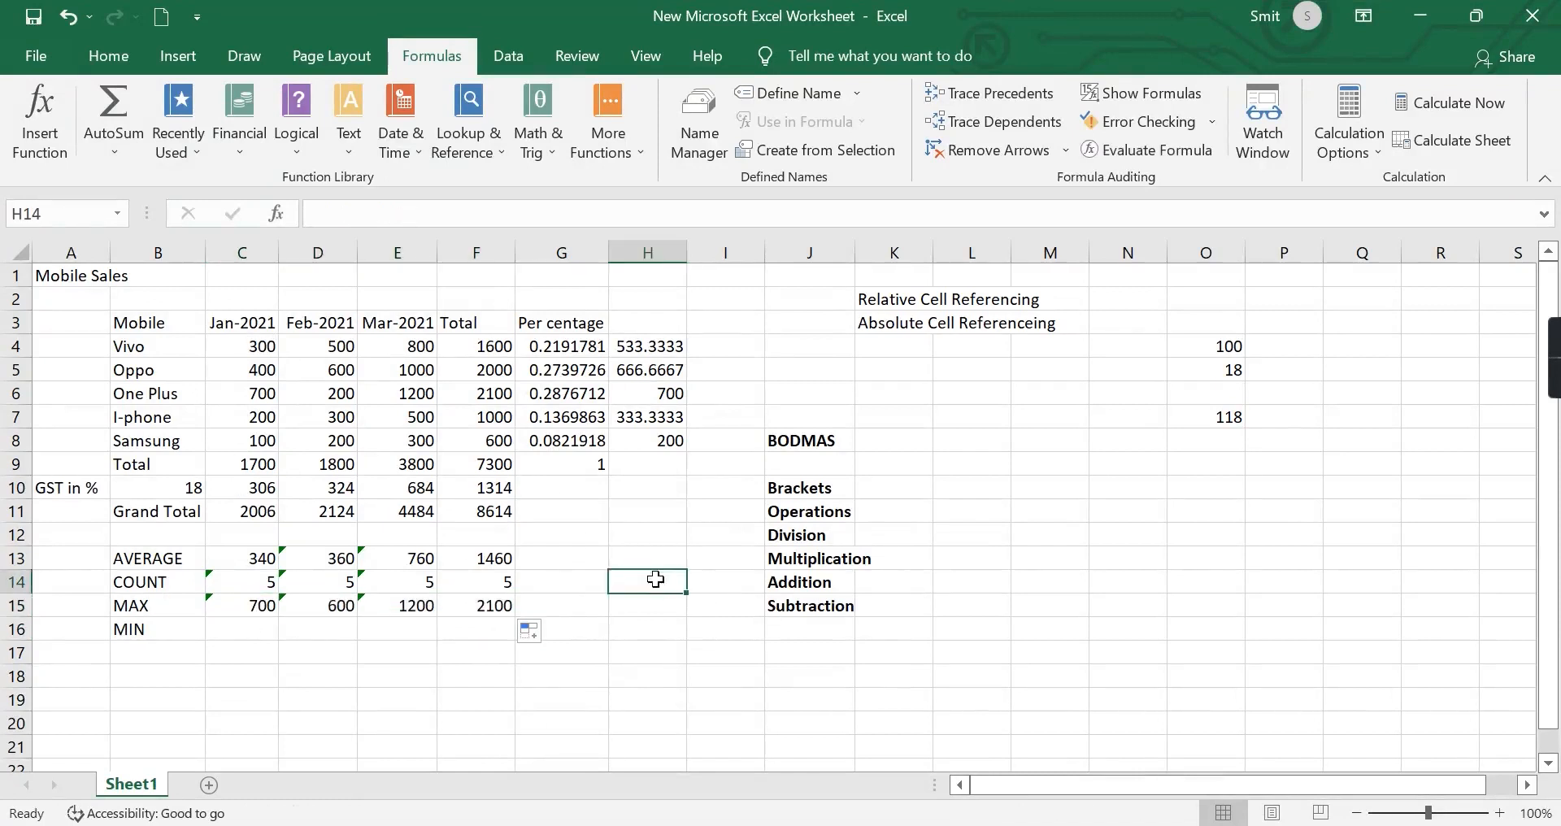
Write the lowest January sales formula directly in C16 as =MIN(C4:C8).
click(244, 622)
text(=)
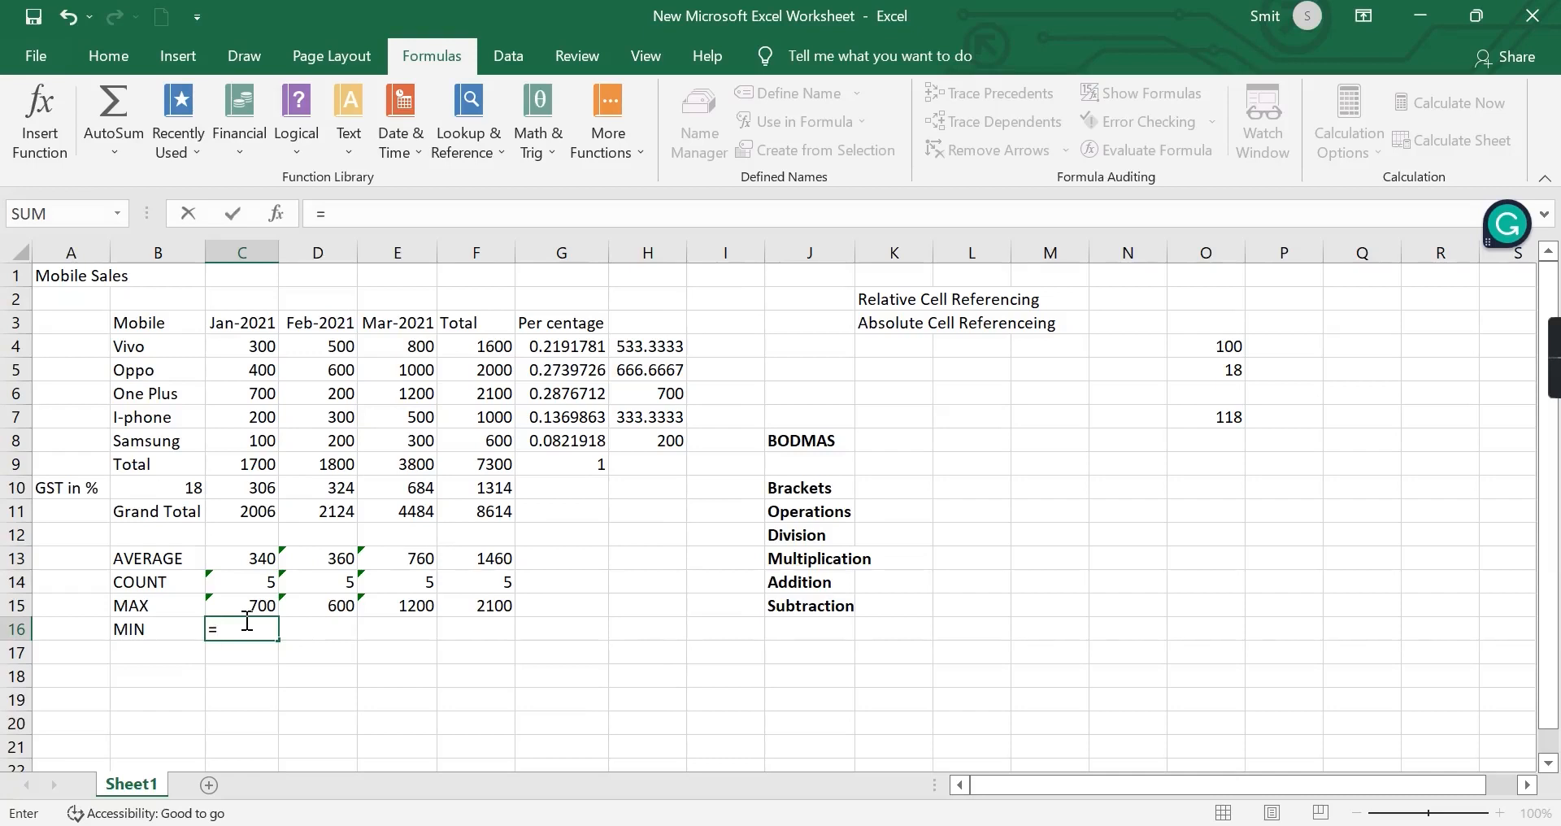
text(M)
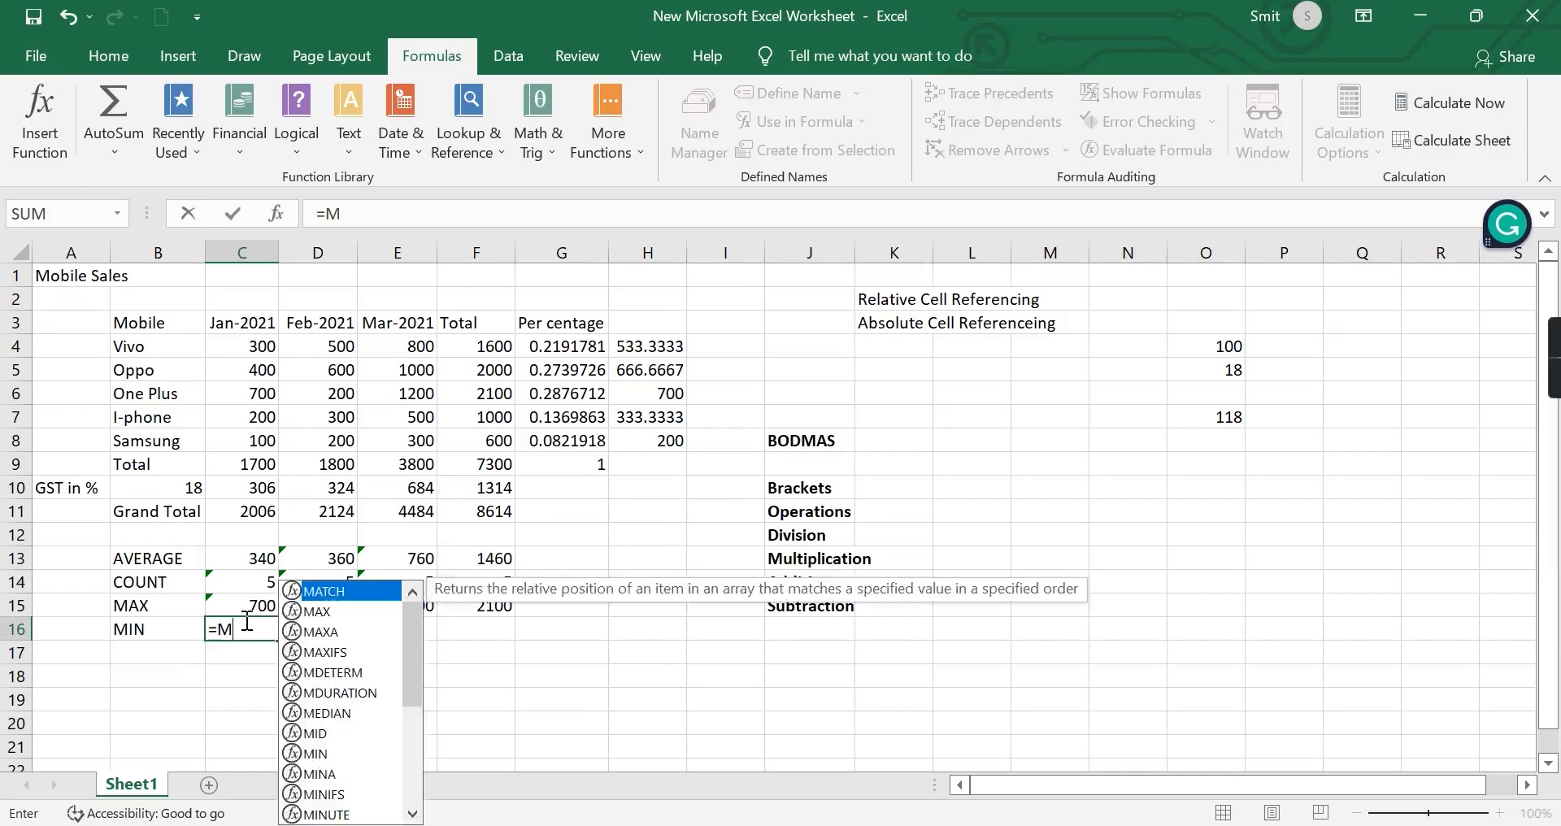
text(IN)
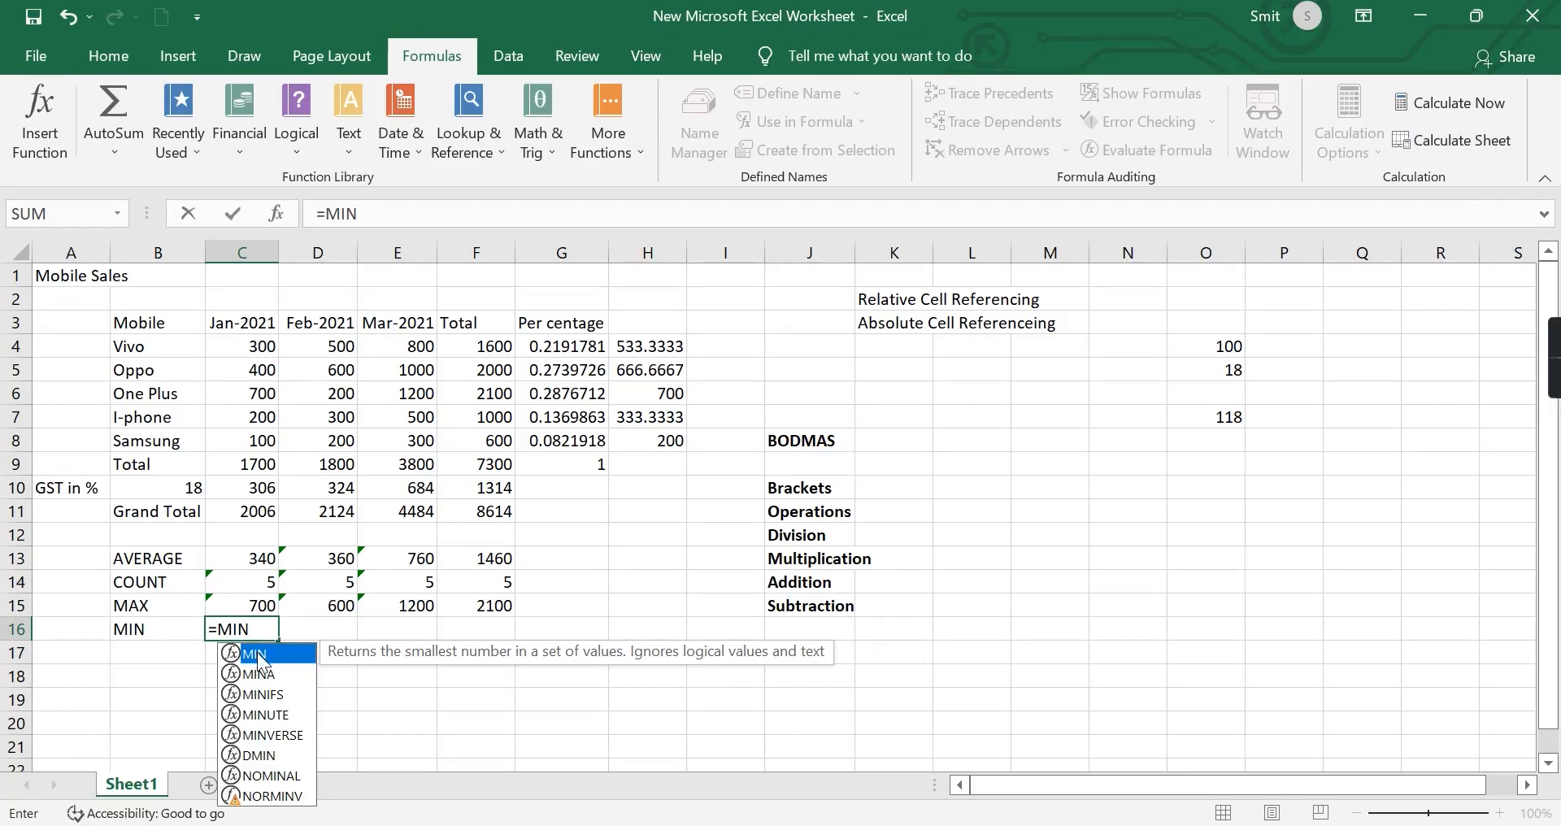
double_click(258, 655)
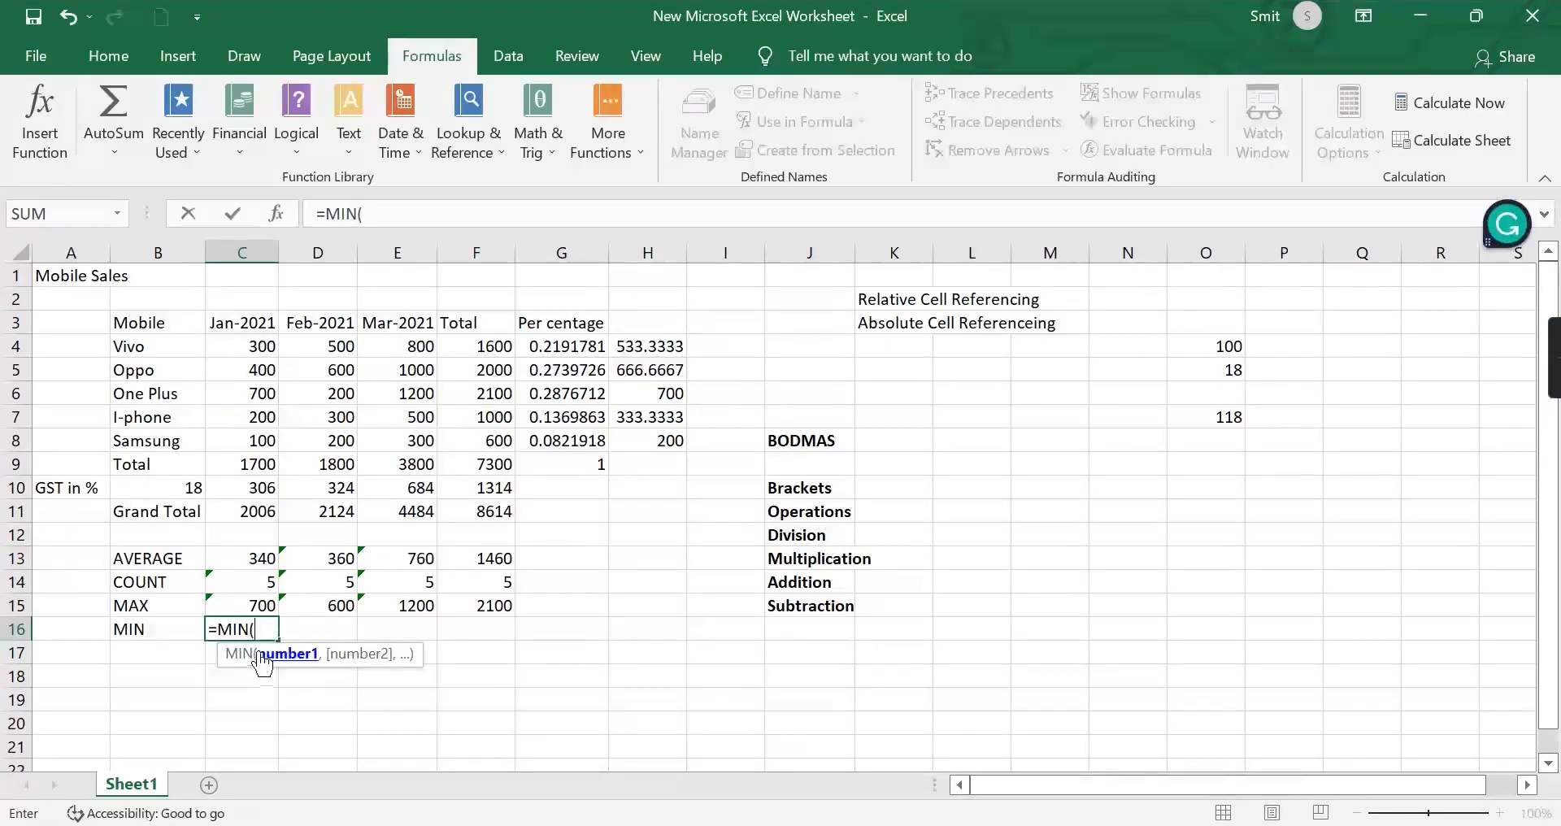
click(246, 344)
drag(247, 343, 248, 444)
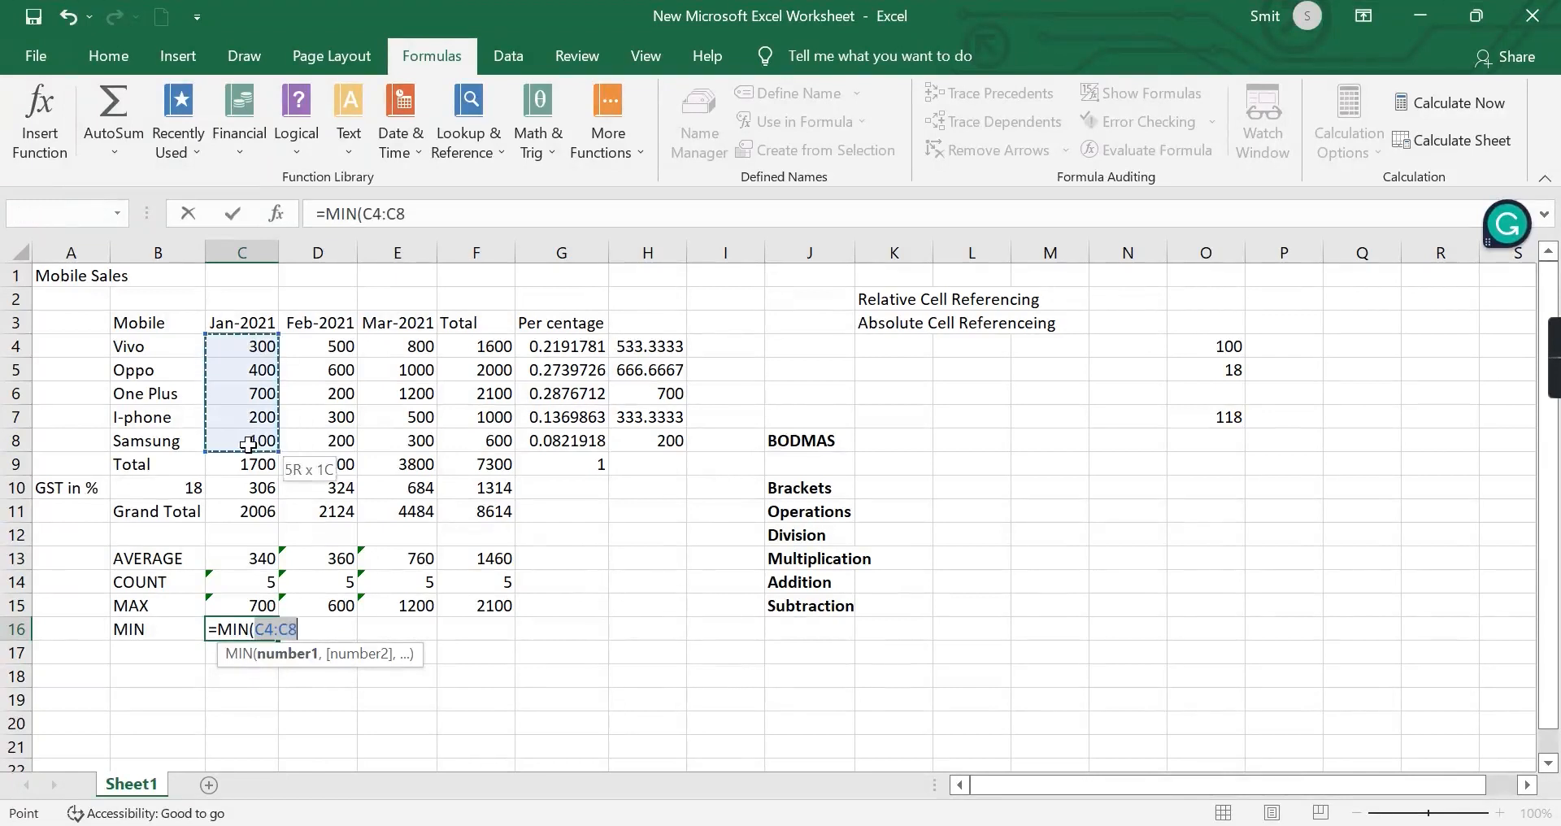
text())
key(Return)
Fill the minimum formula from C16 across D16:F16 for the remaining months and the total.
click(252, 633)
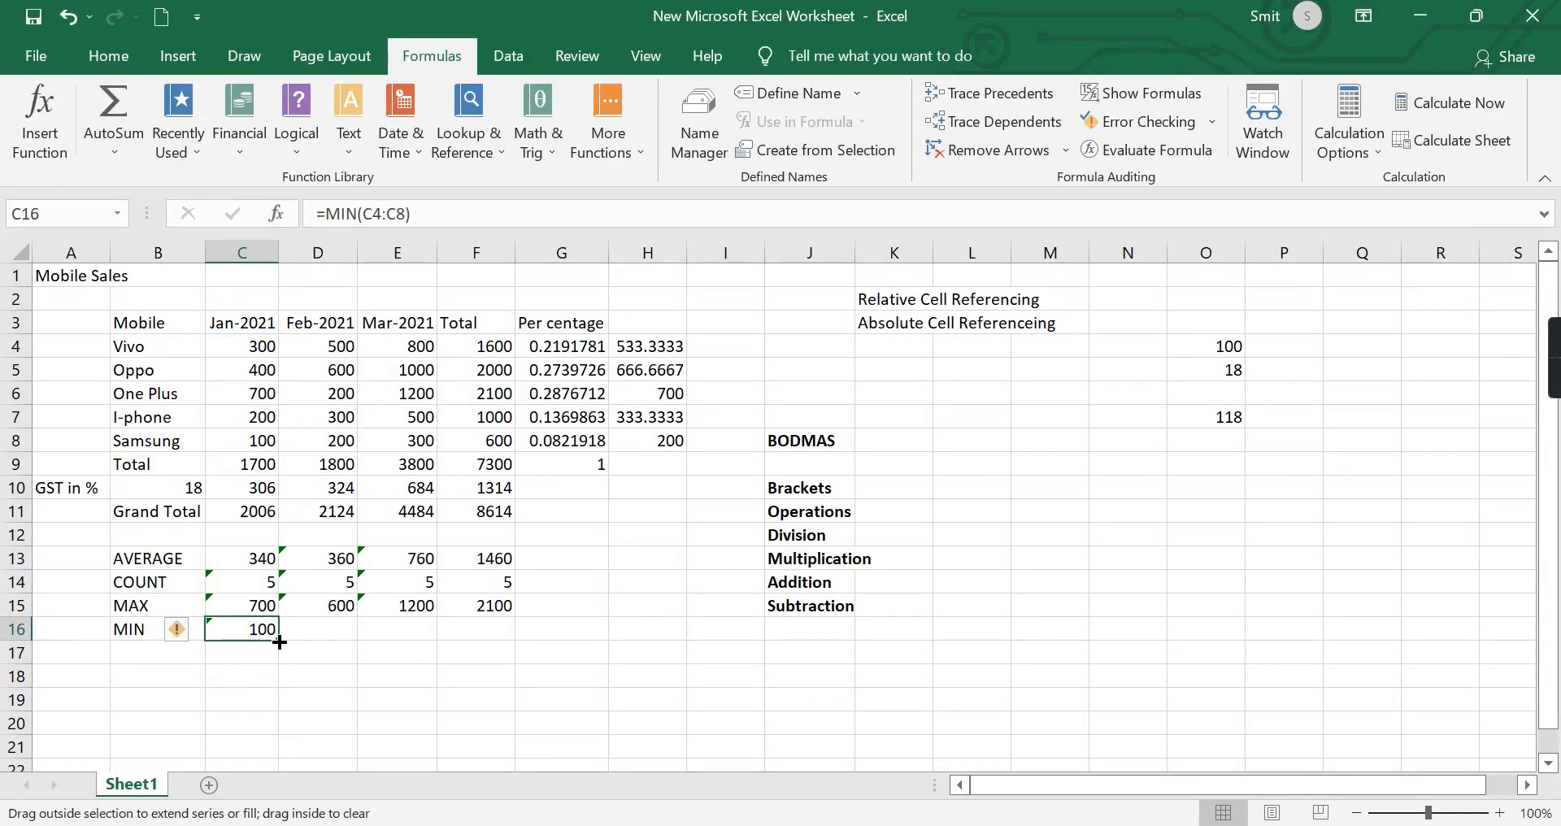
drag(279, 643, 493, 622)
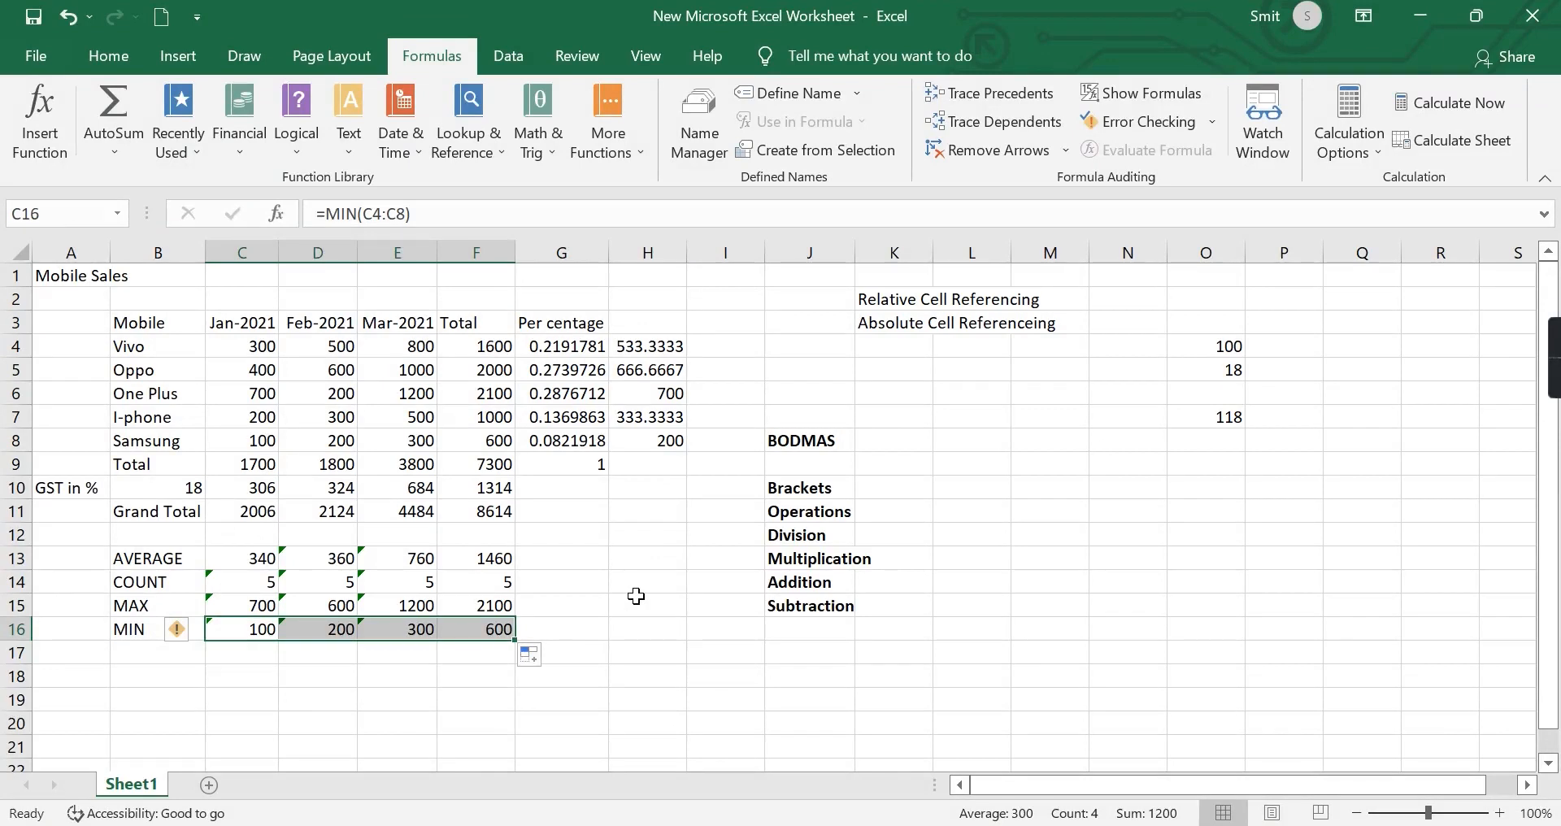
click(681, 624)
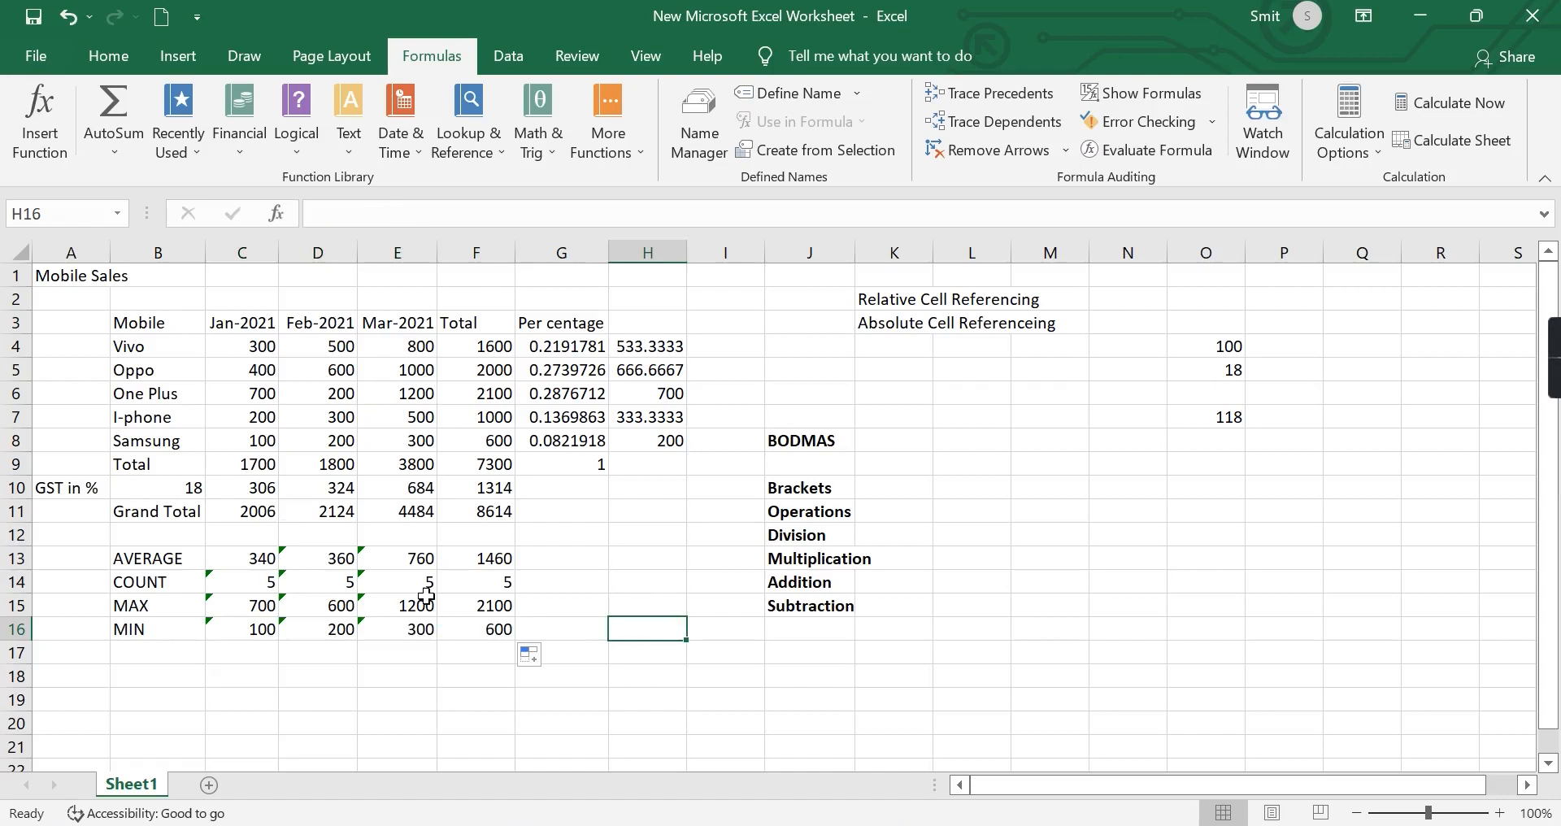
Try out the function names SUM and AVERAGE after an equals sign in N11, erasing each one.
click(1143, 516)
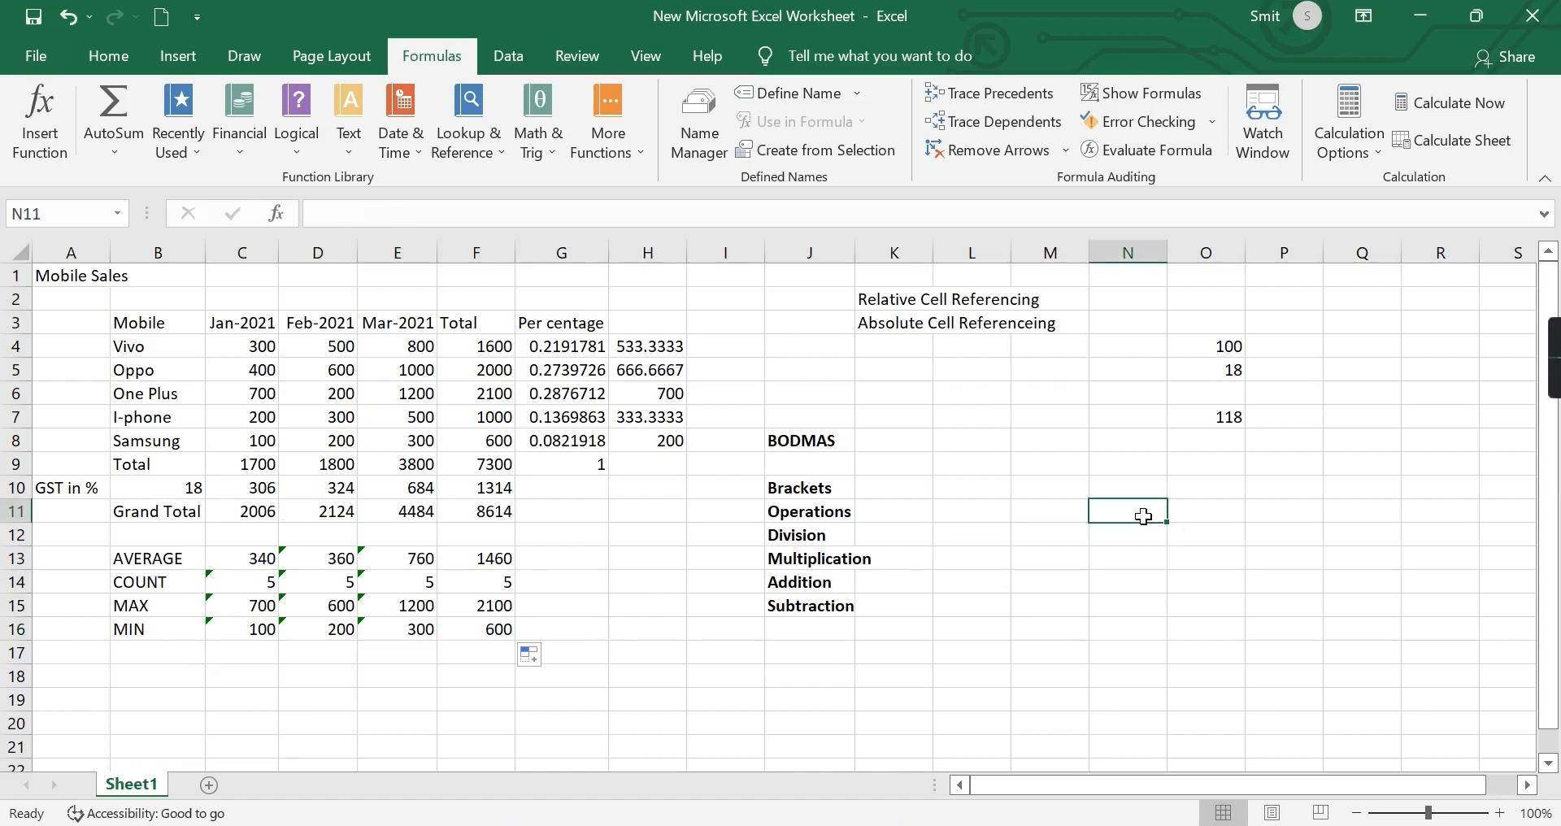
text(=)
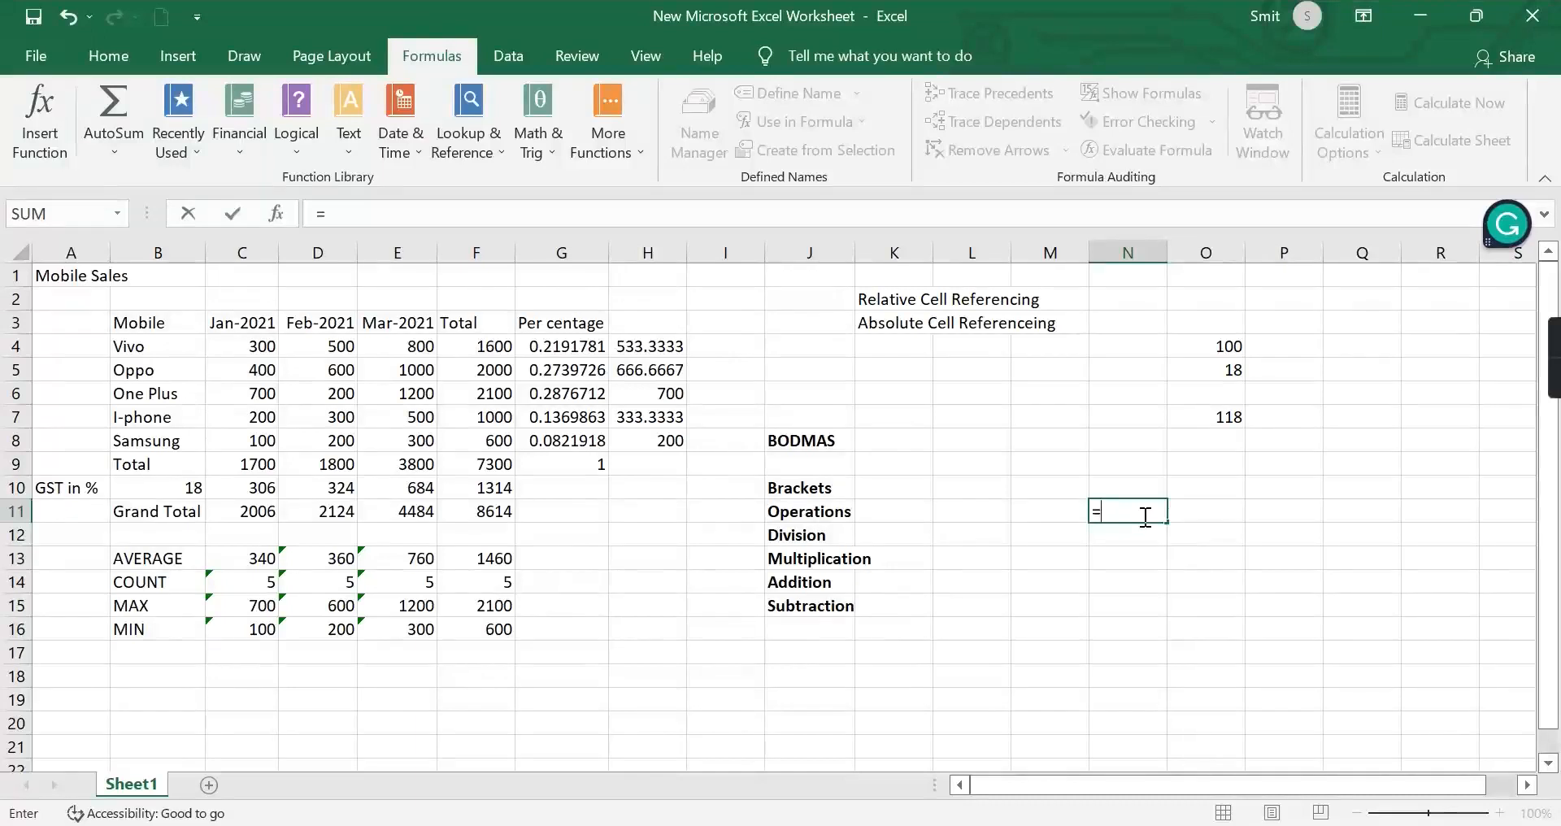
text(SUM)
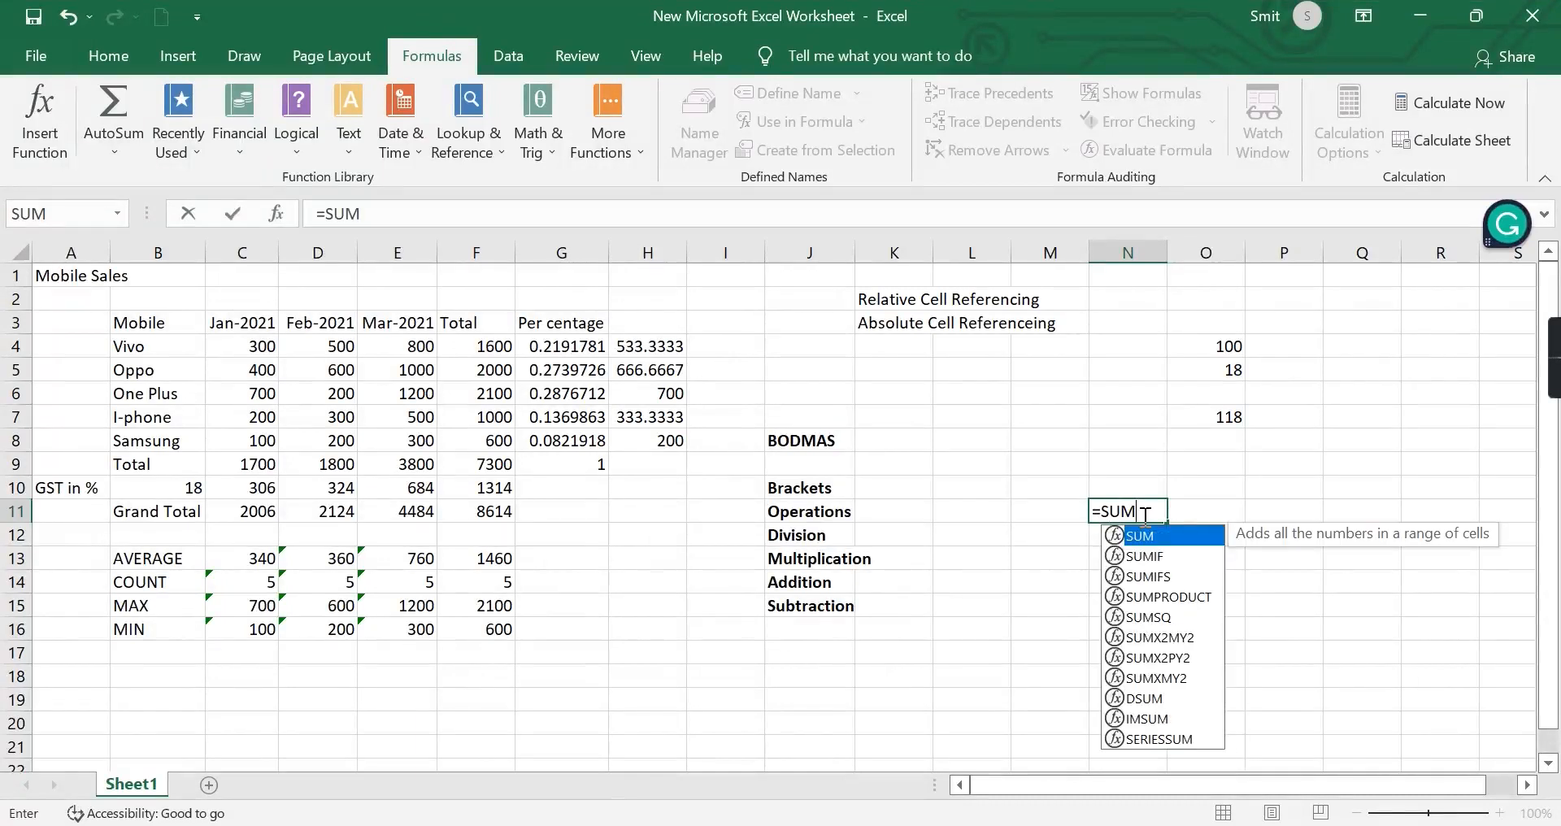
key(BackSpace)
key(BackSpace)
key(BackSpace)
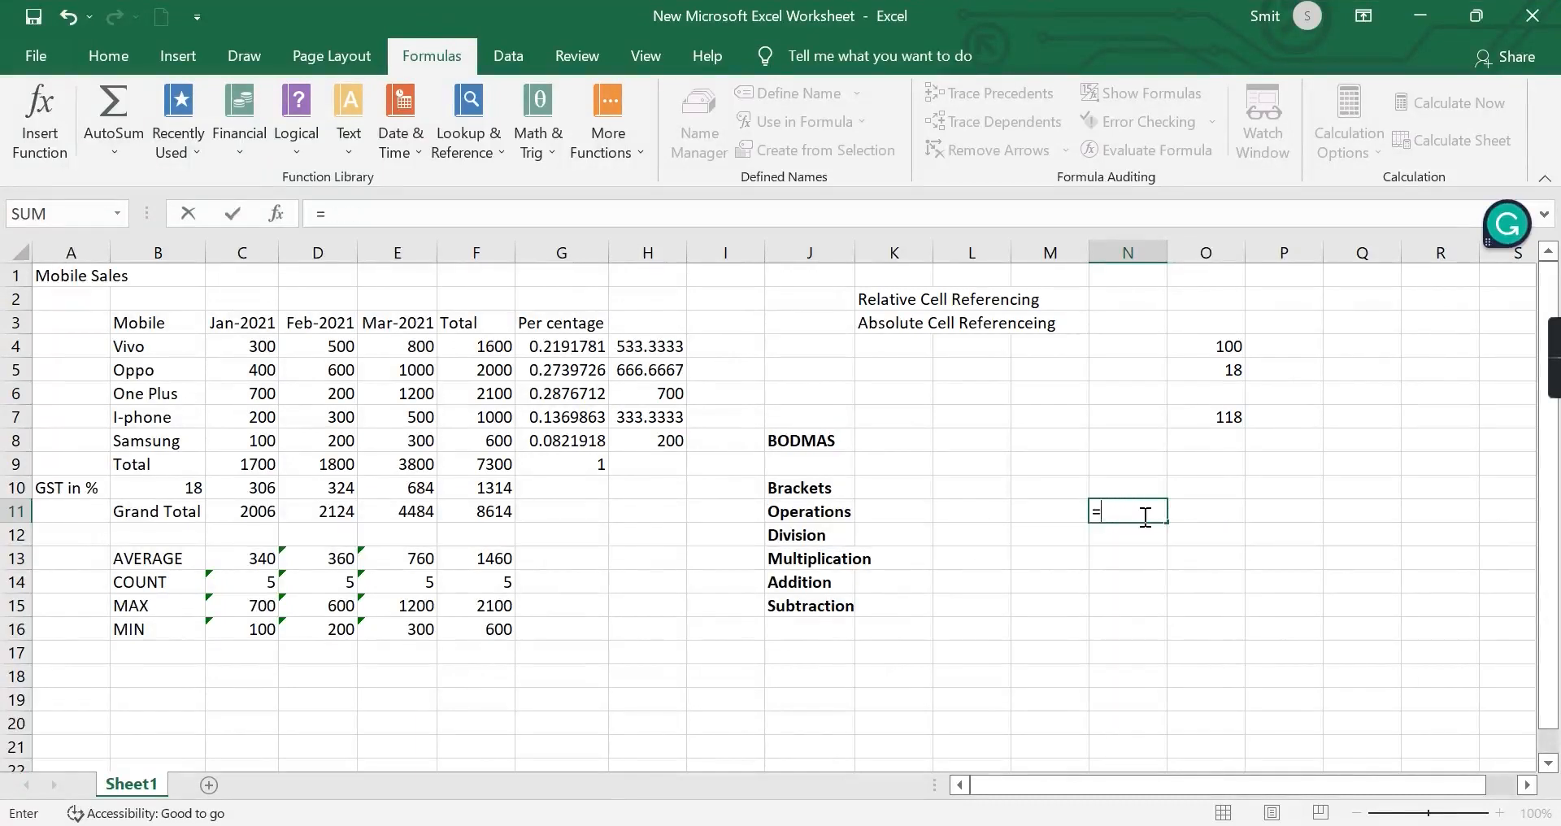
text(AVERAGE)
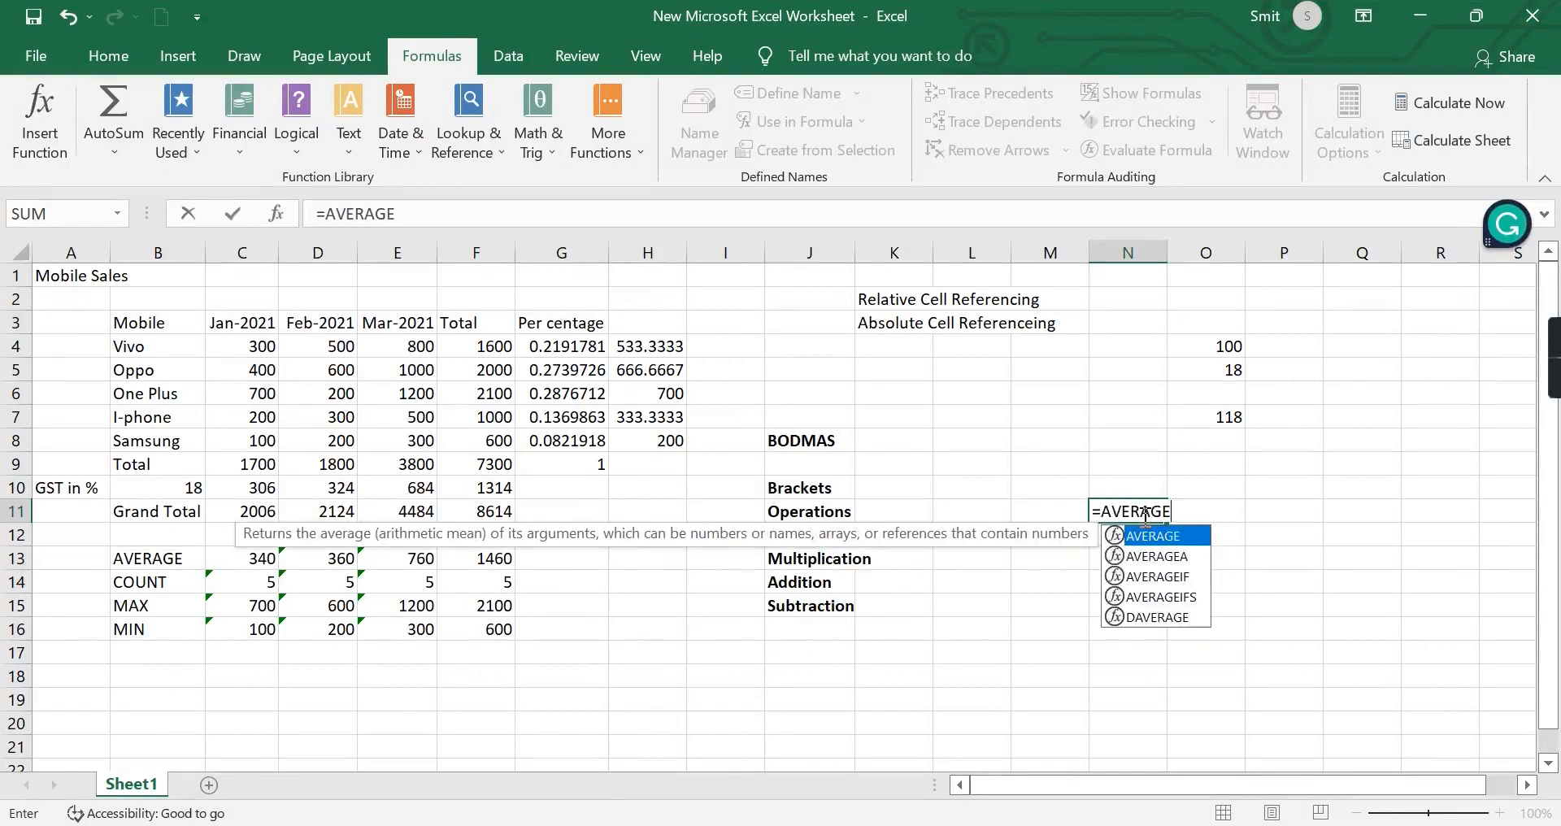
key(BackSpace)
key(BackSpace)
key(BackSpace)
key(BackSpace)
key(BackSpace)
key(BackSpace)
key(BackSpace)
Try out the function names COUNT and MAX after the equals sign in N11, erasing each one.
text(COUNT)
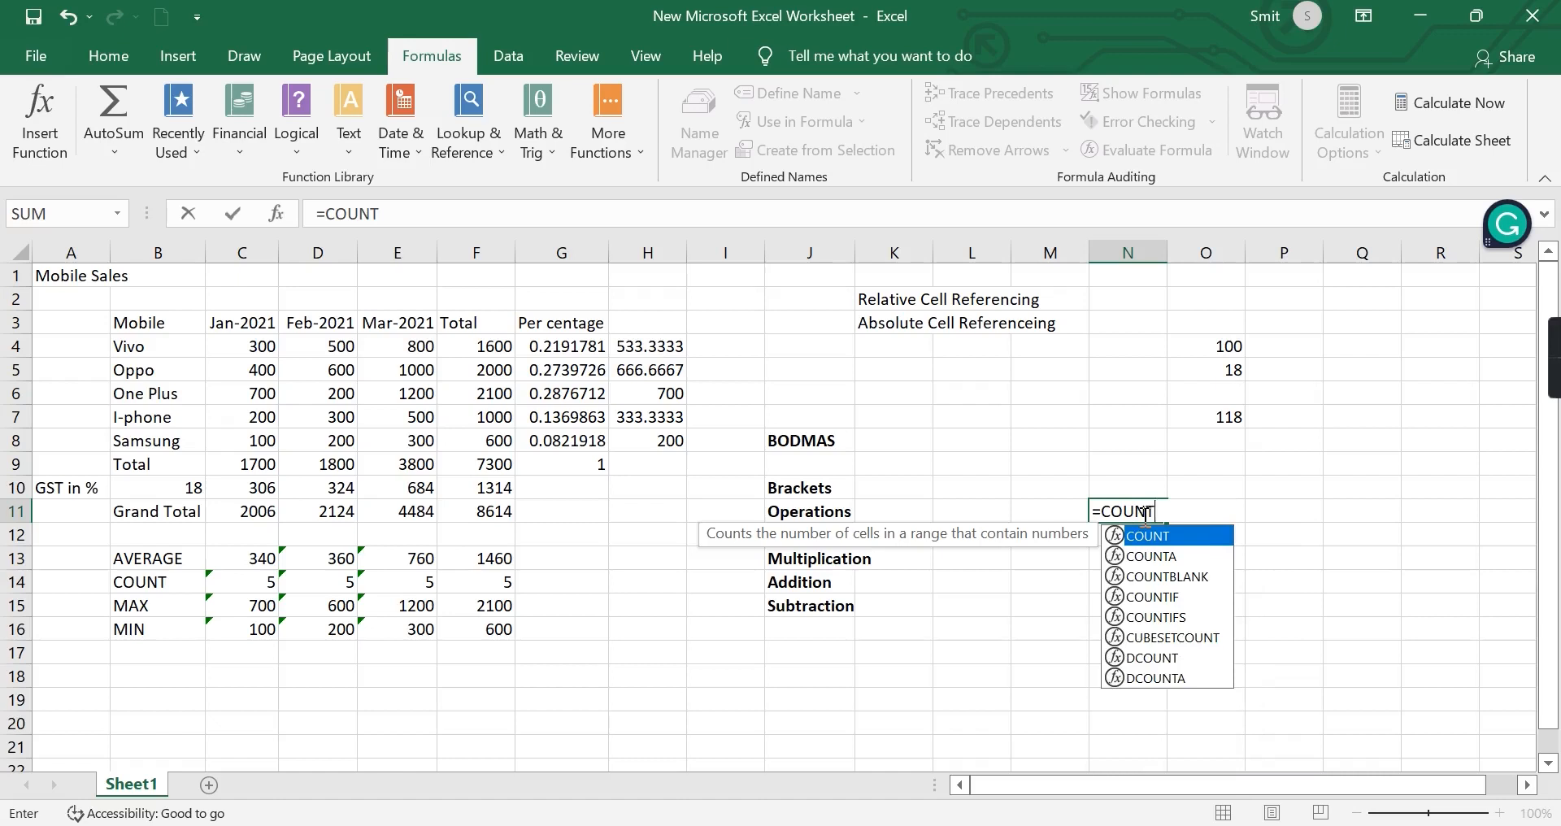
key(BackSpace)
key(BackSpace)
key(BackSpace)
key(BackSpace)
key(BackSpace)
text(,)
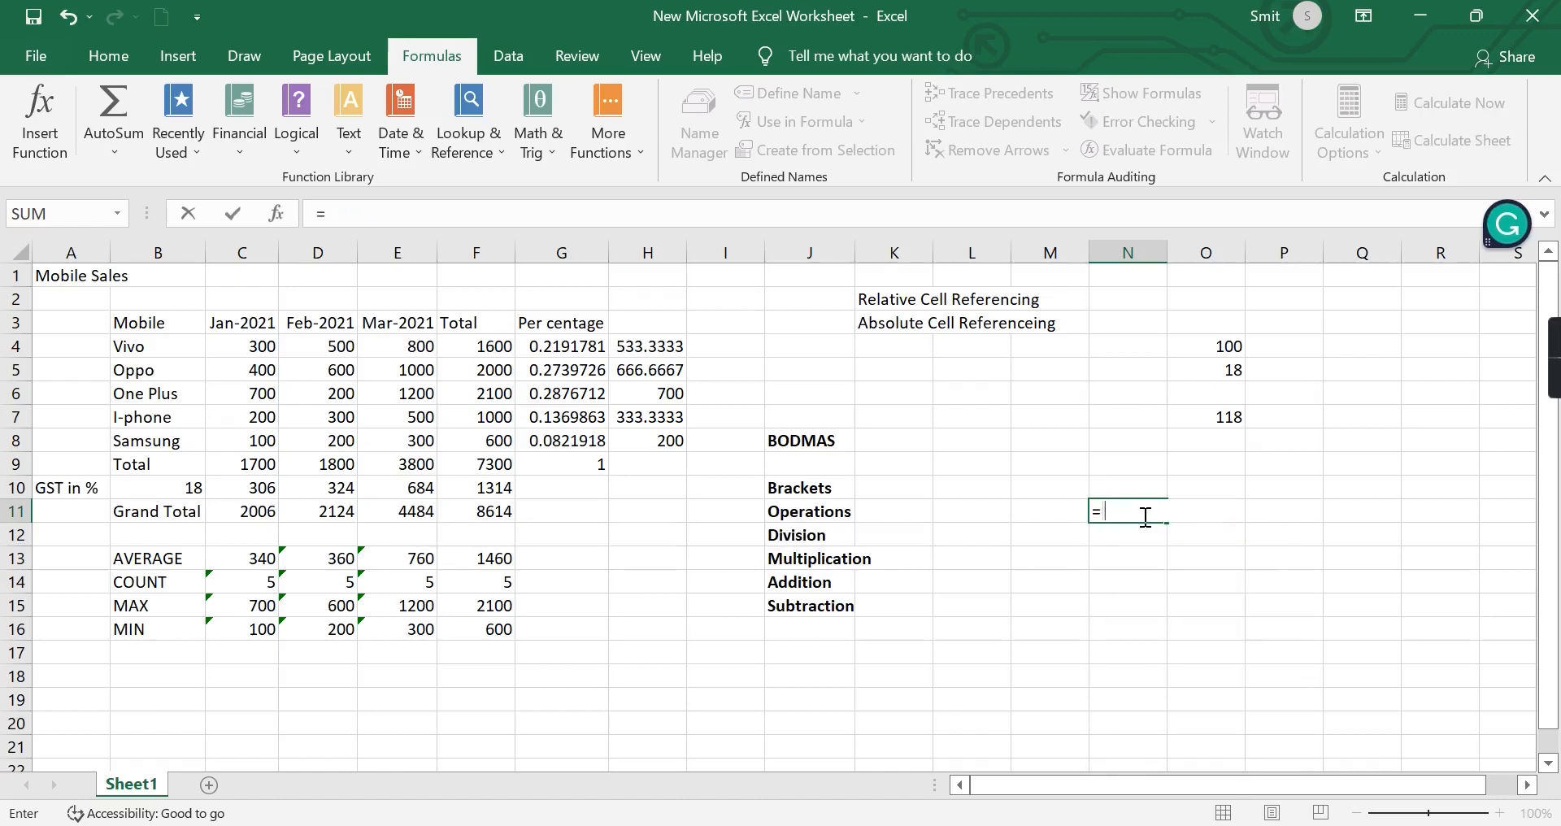
key(BackSpace)
text(M)
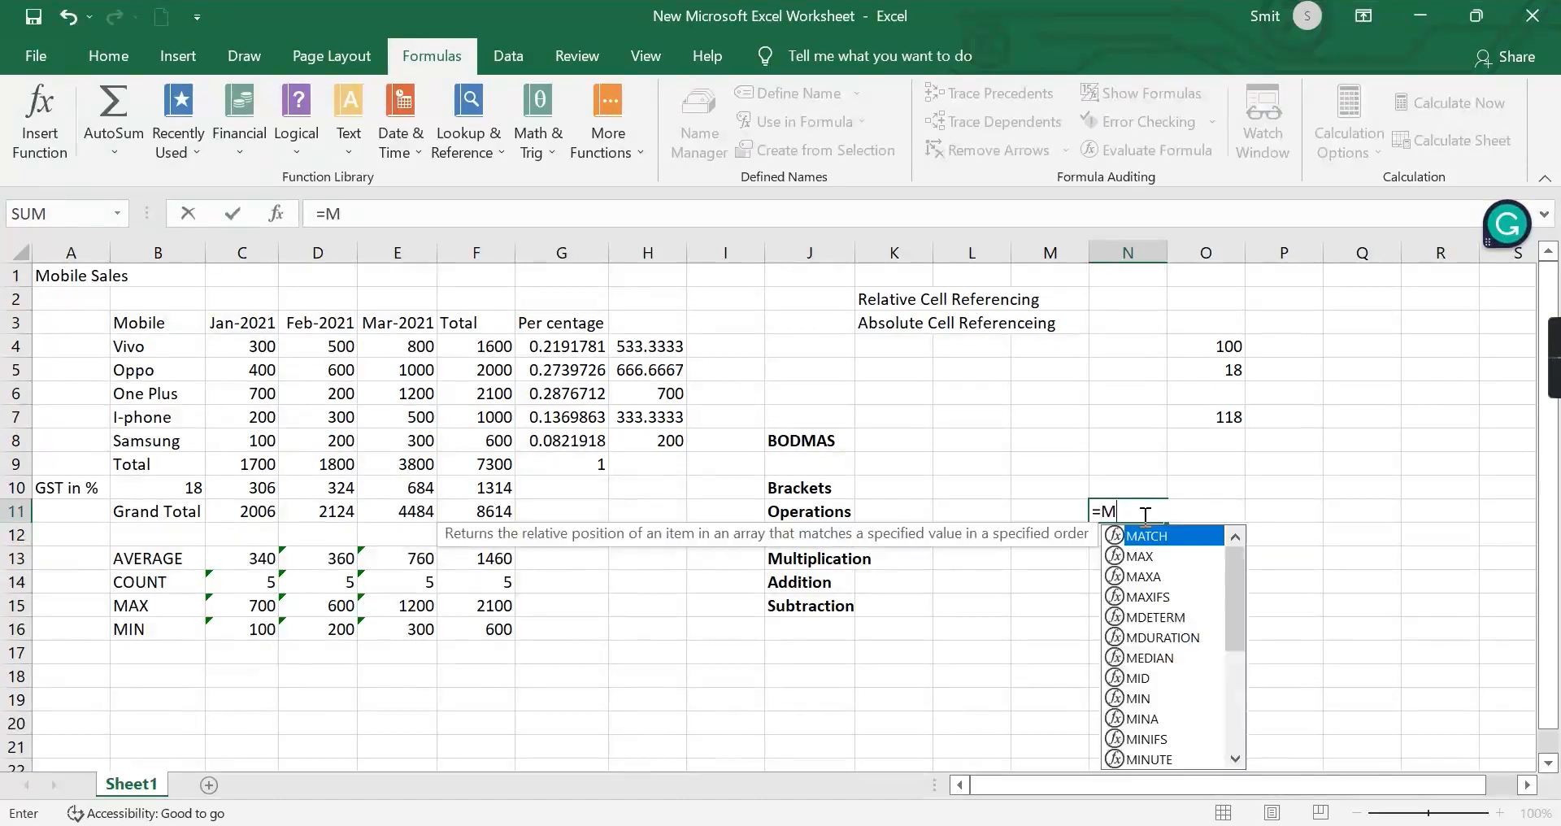
text(AX)
key(BackSpace)
key(BackSpace)
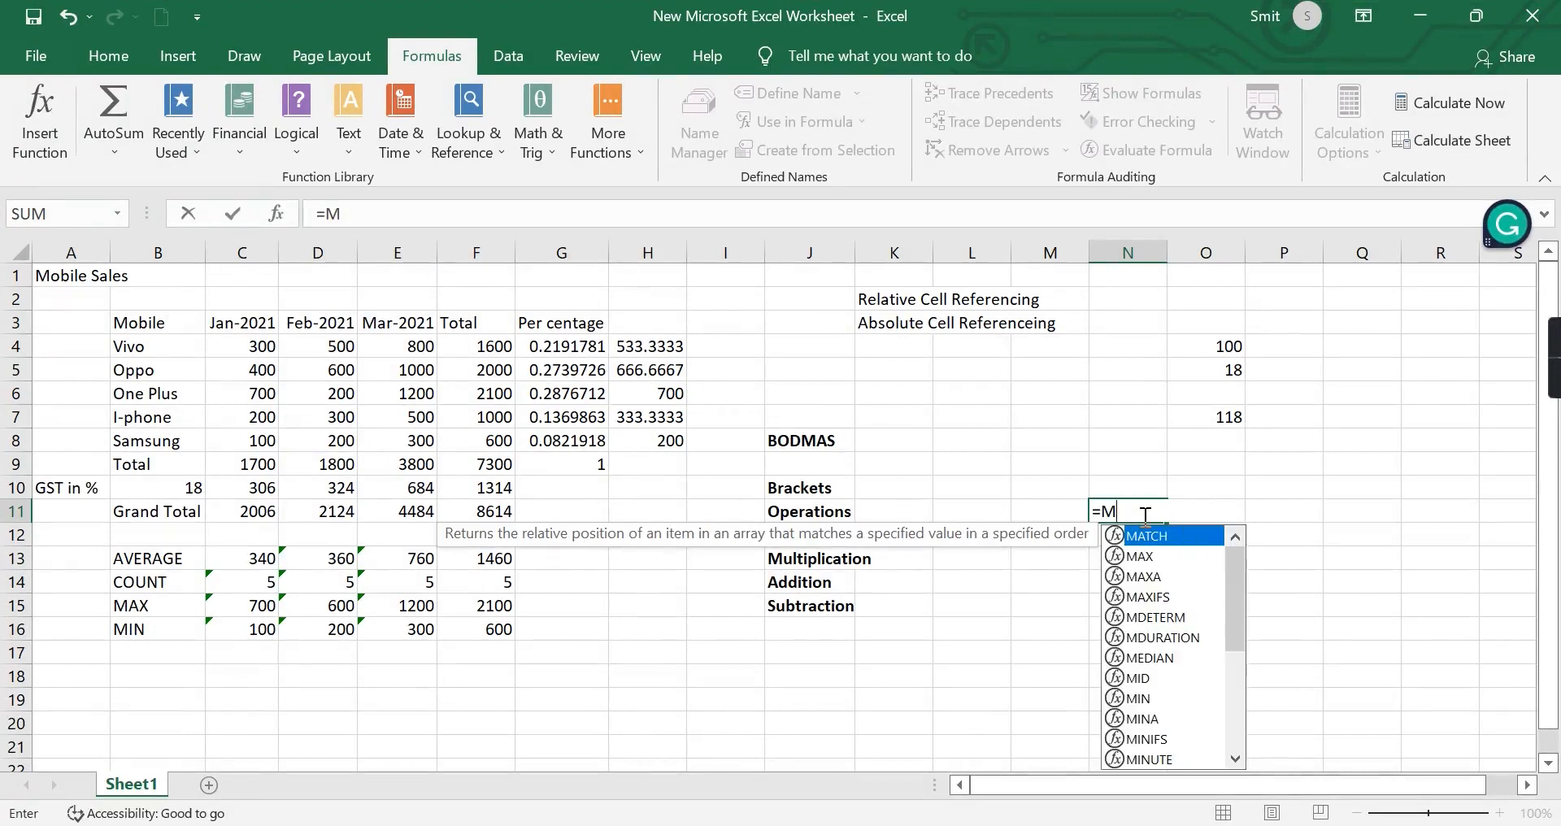
Enter =MIN in N11 as a trial without arguments, and clear the cell.
text(IN)
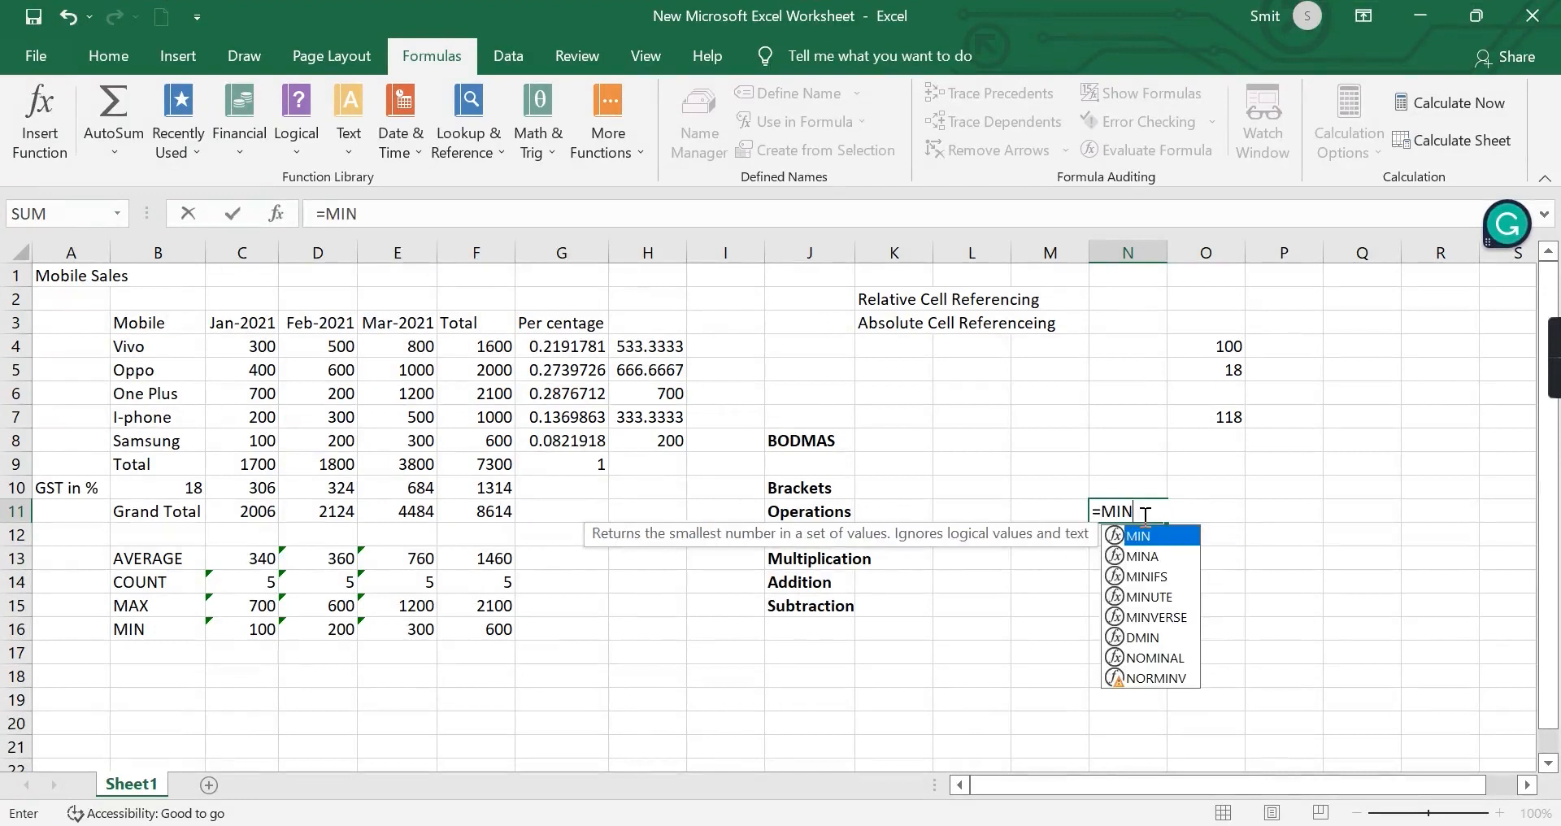
key(Escape)
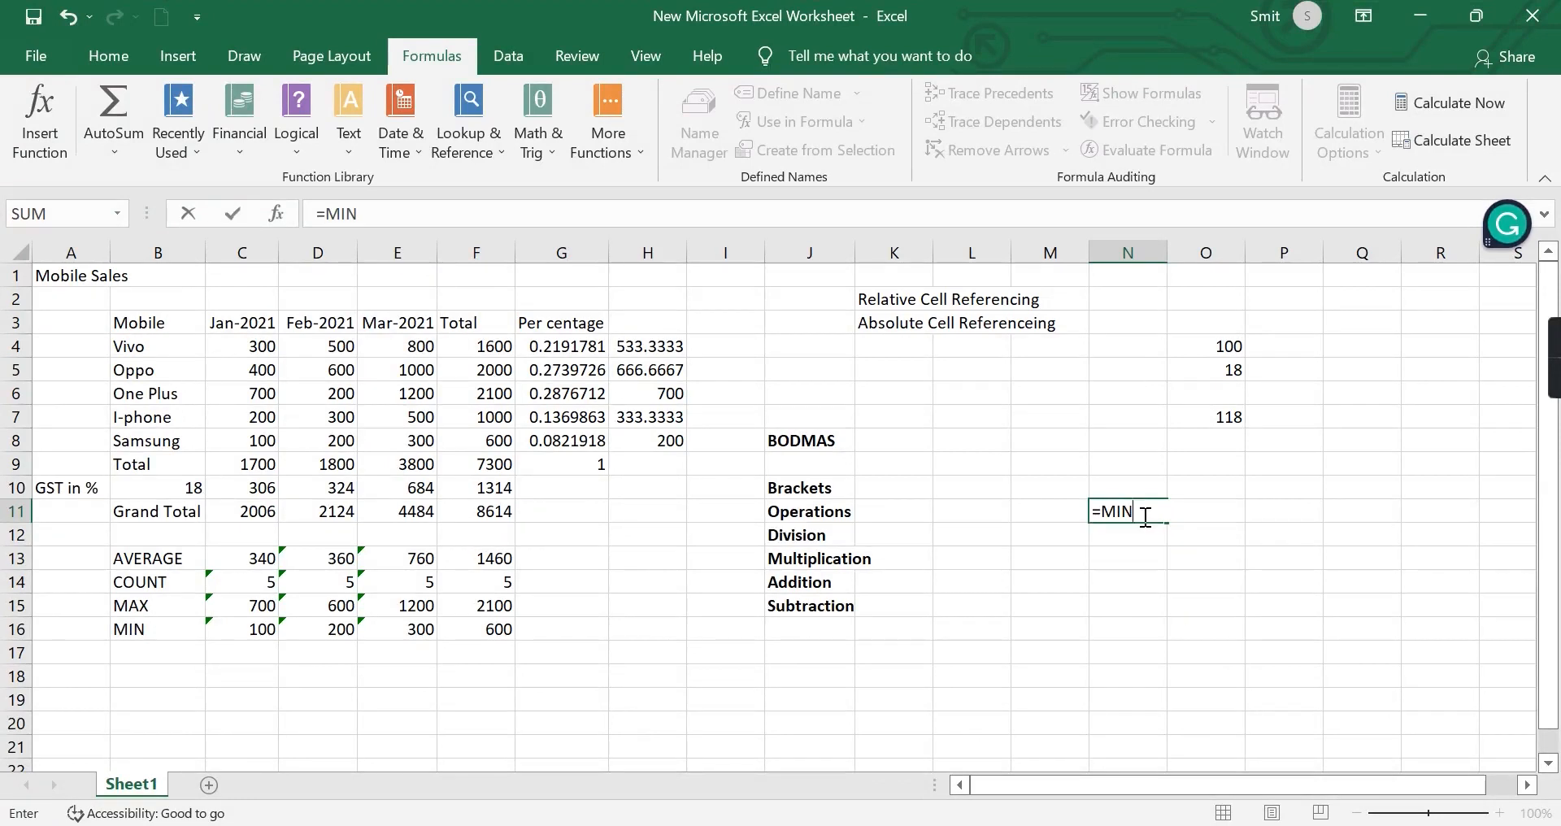
click(1192, 544)
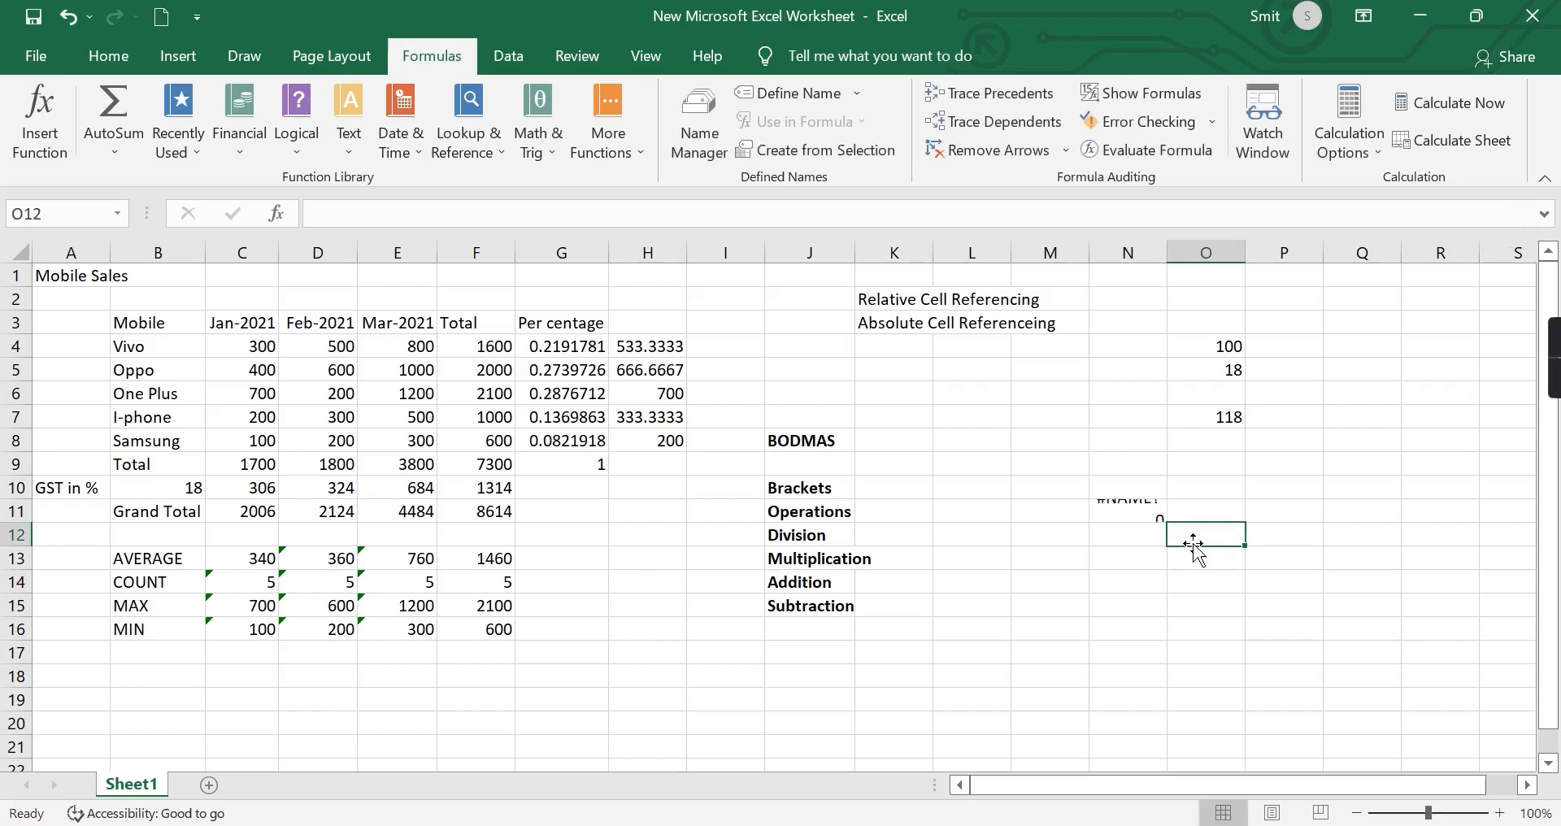
click(1125, 514)
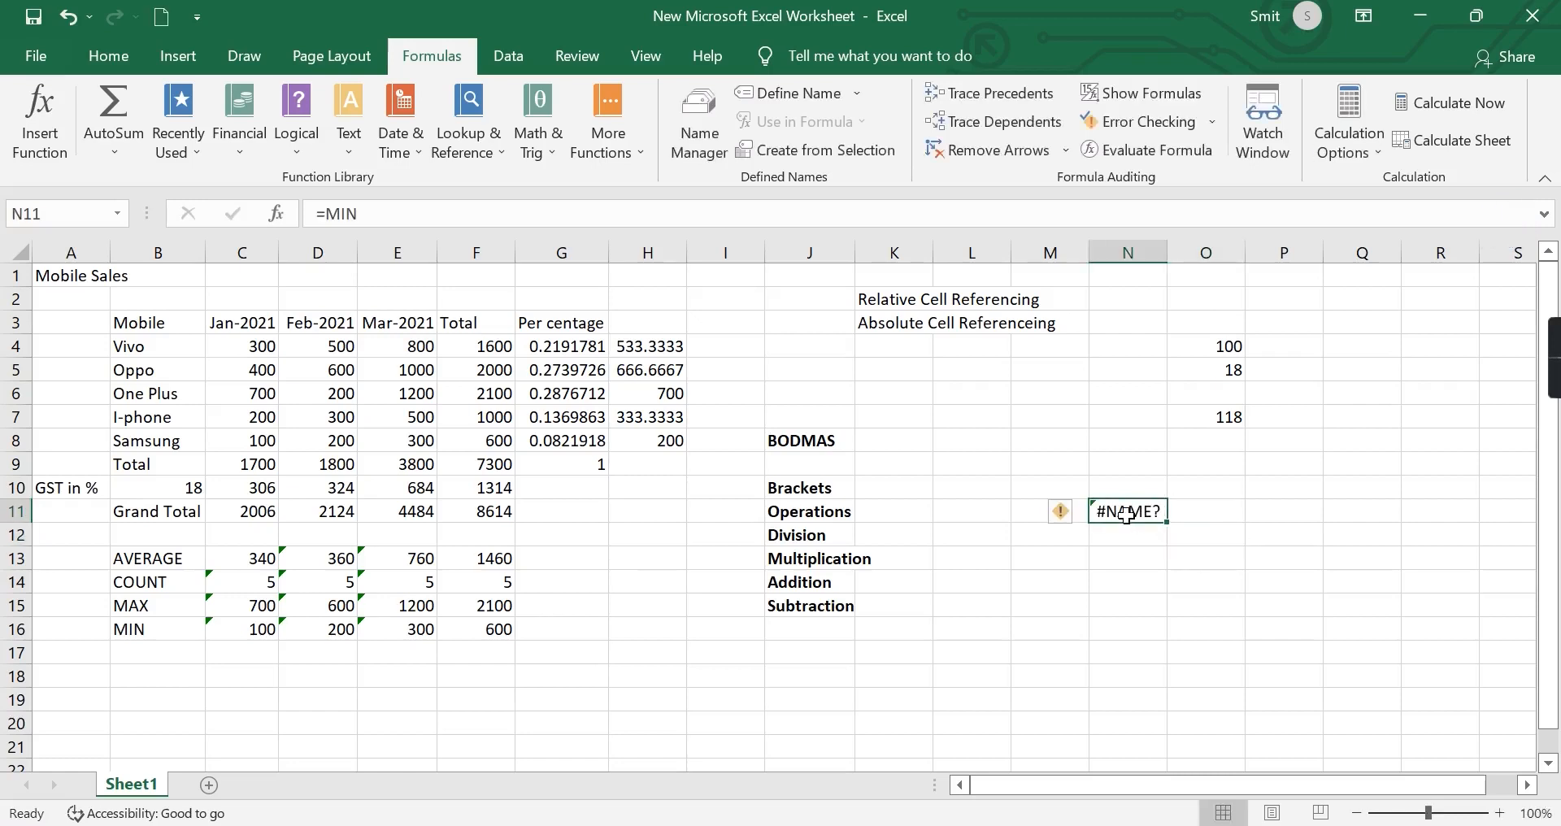
key(Delete)
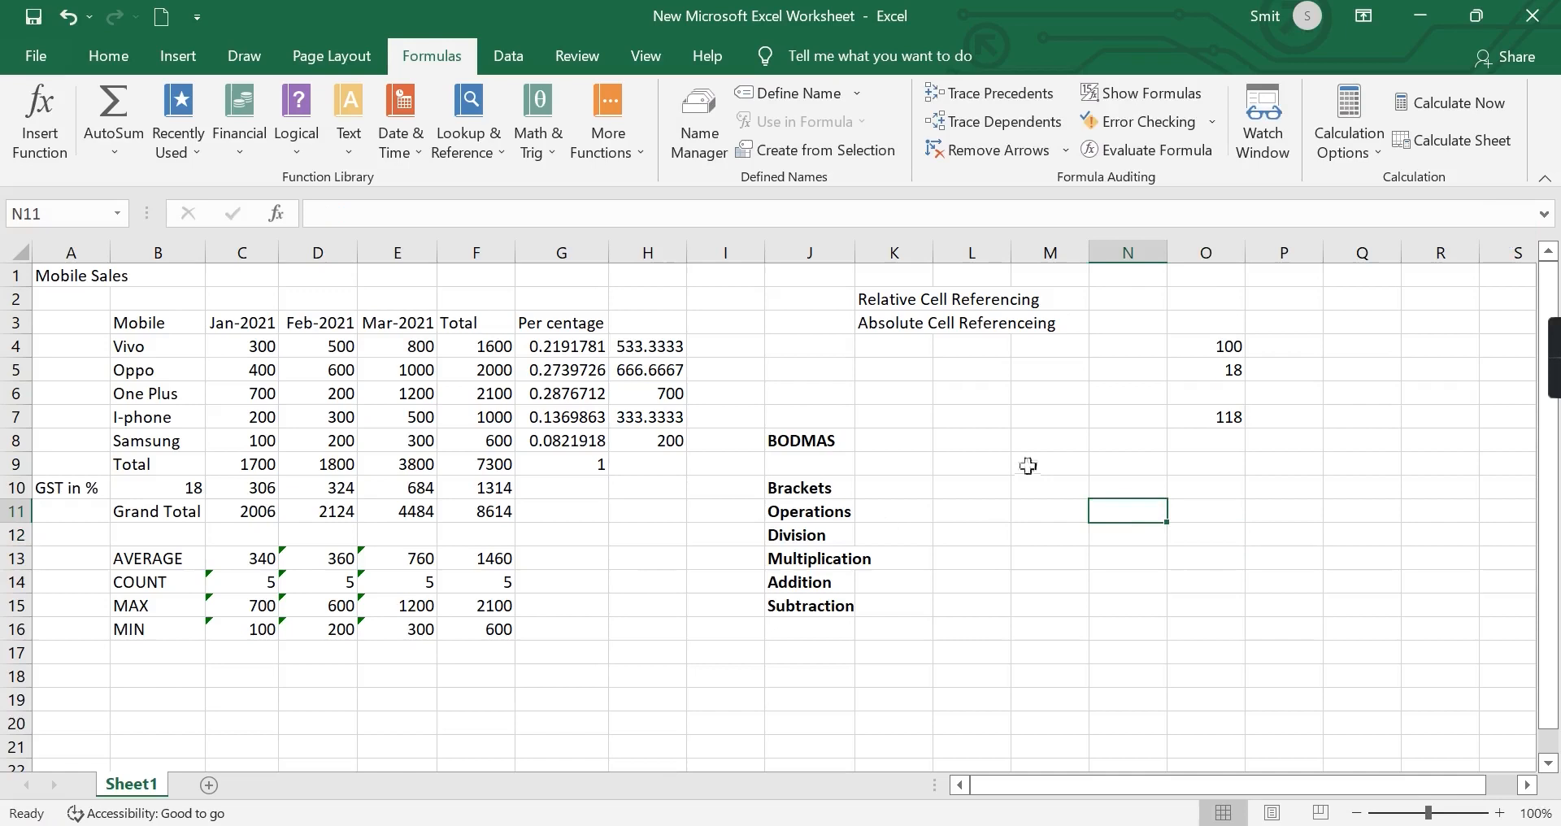
Browse the additional function categories in the function library, including the Engineering functions.
click(610, 140)
mouse_move(648, 191)
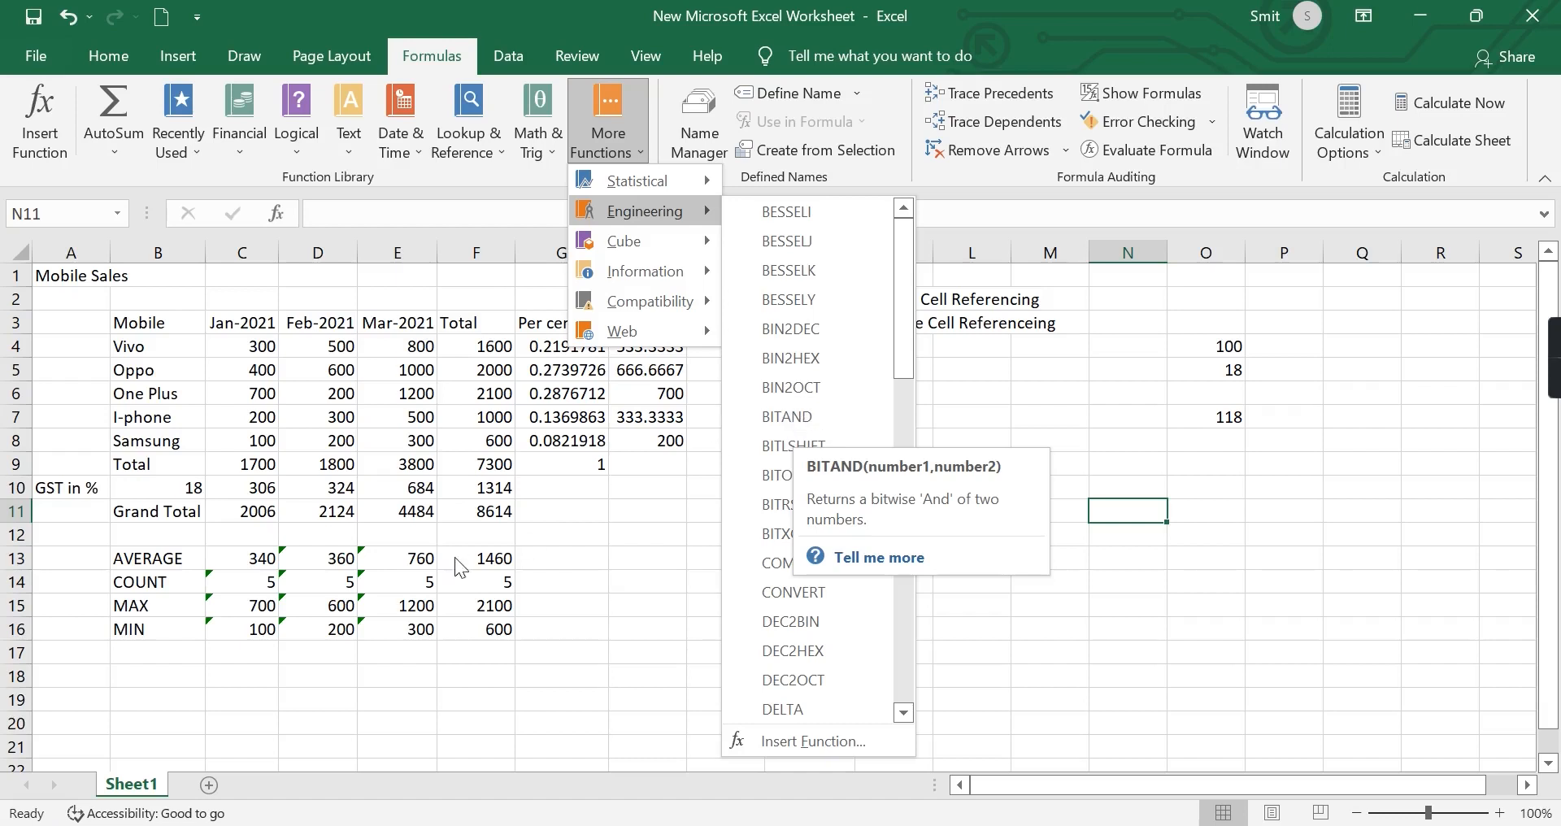
click(611, 594)
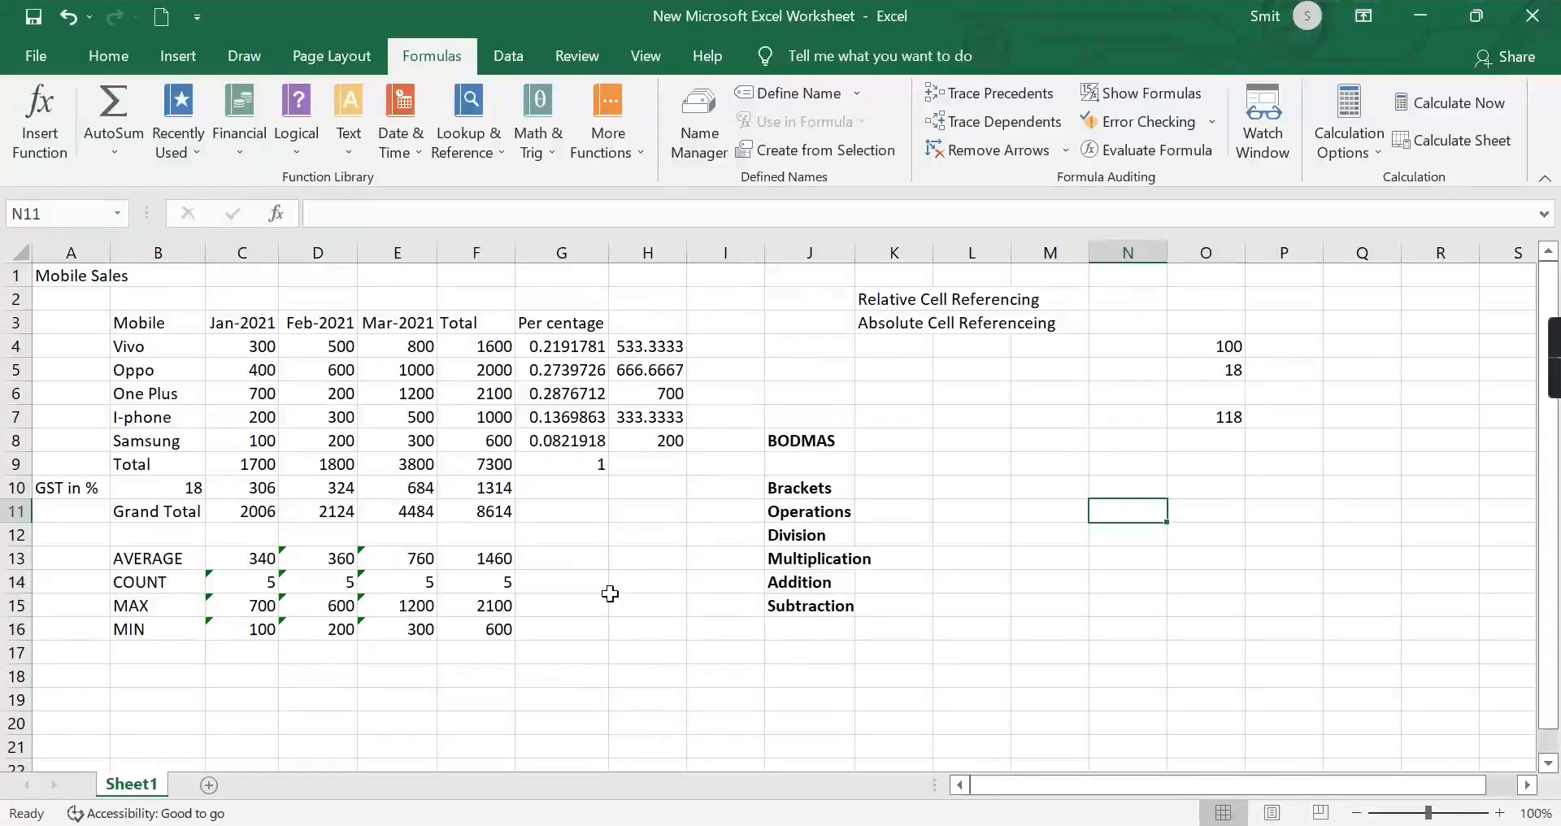
Examine the available function categories in the Insert Function dialog and cancel it without inserting anything.
click(116, 153)
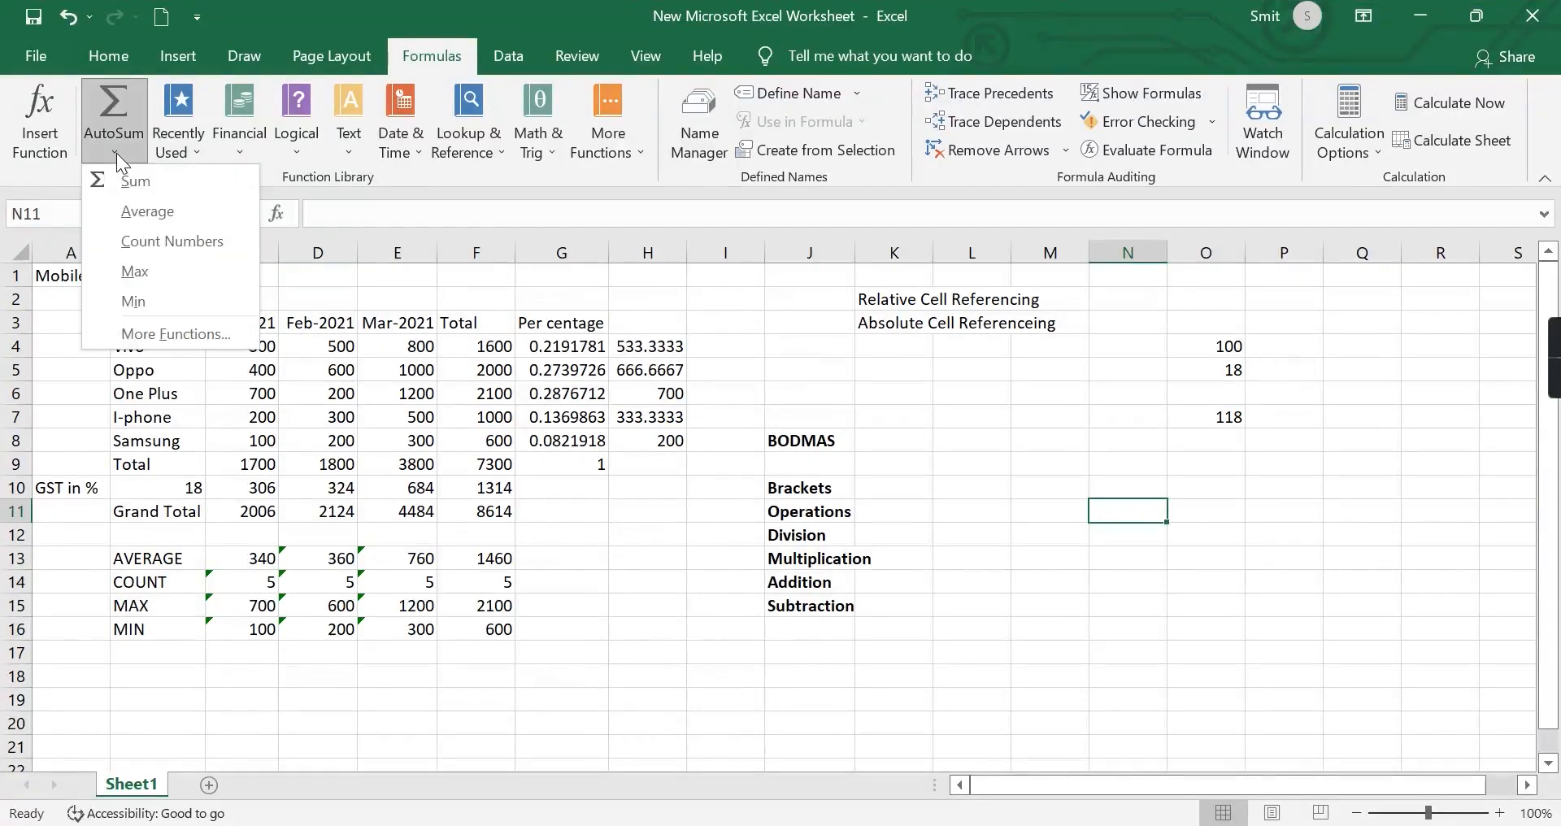
click(142, 337)
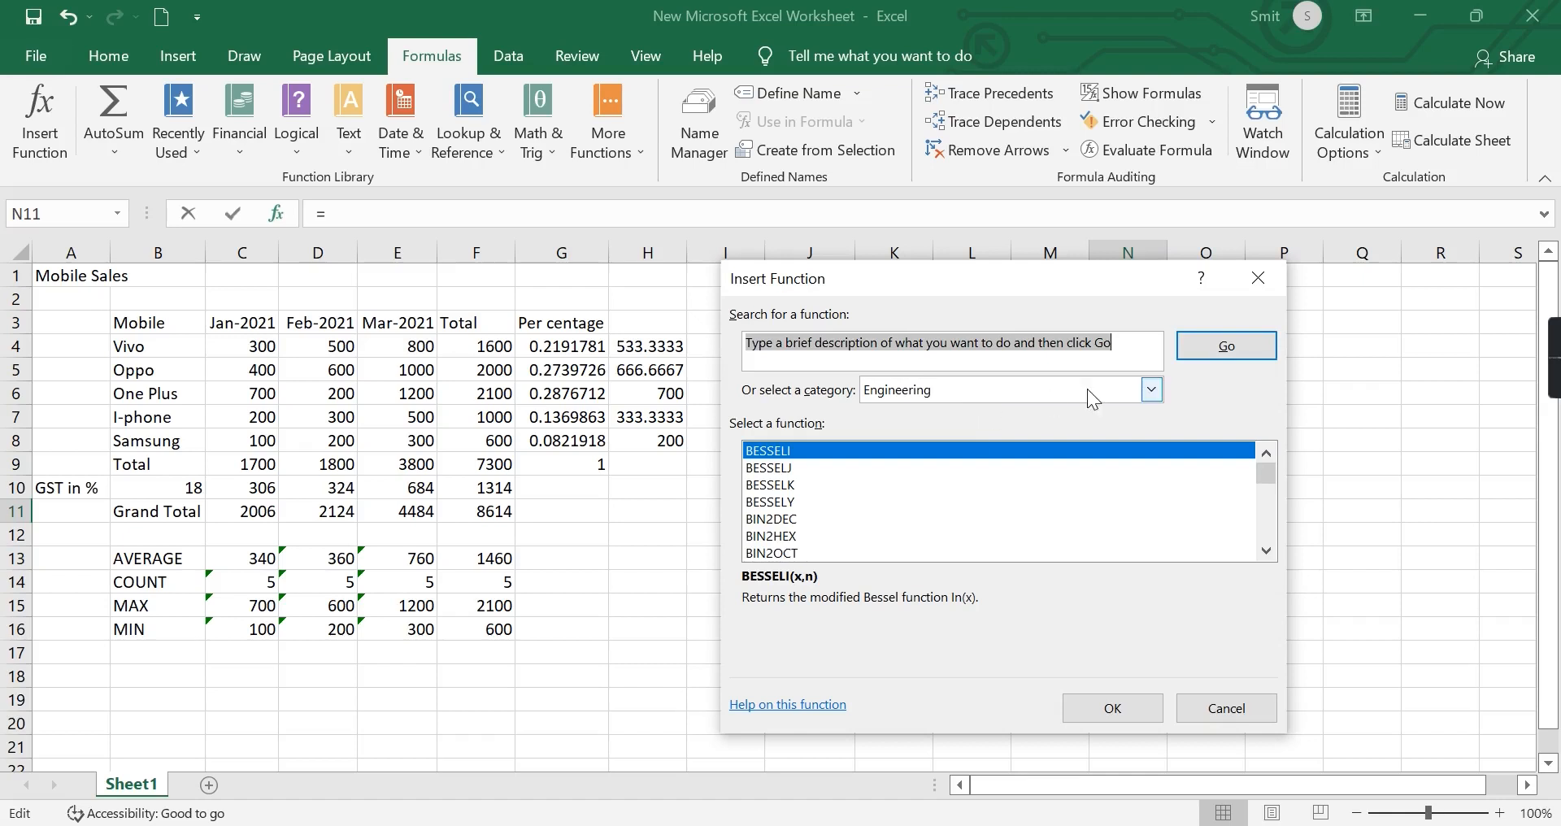
click(1138, 391)
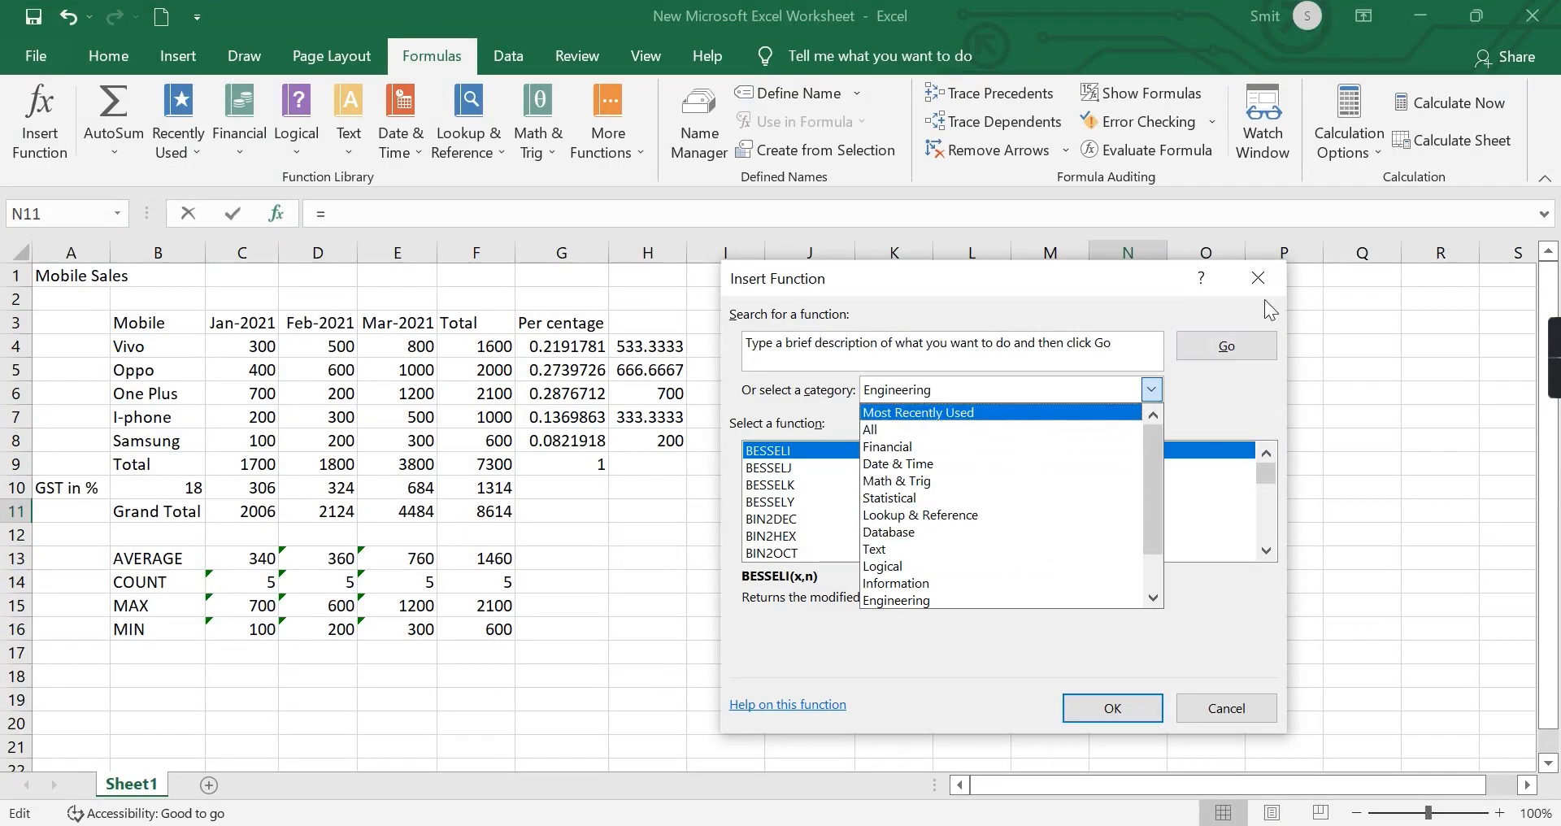
click(1250, 273)
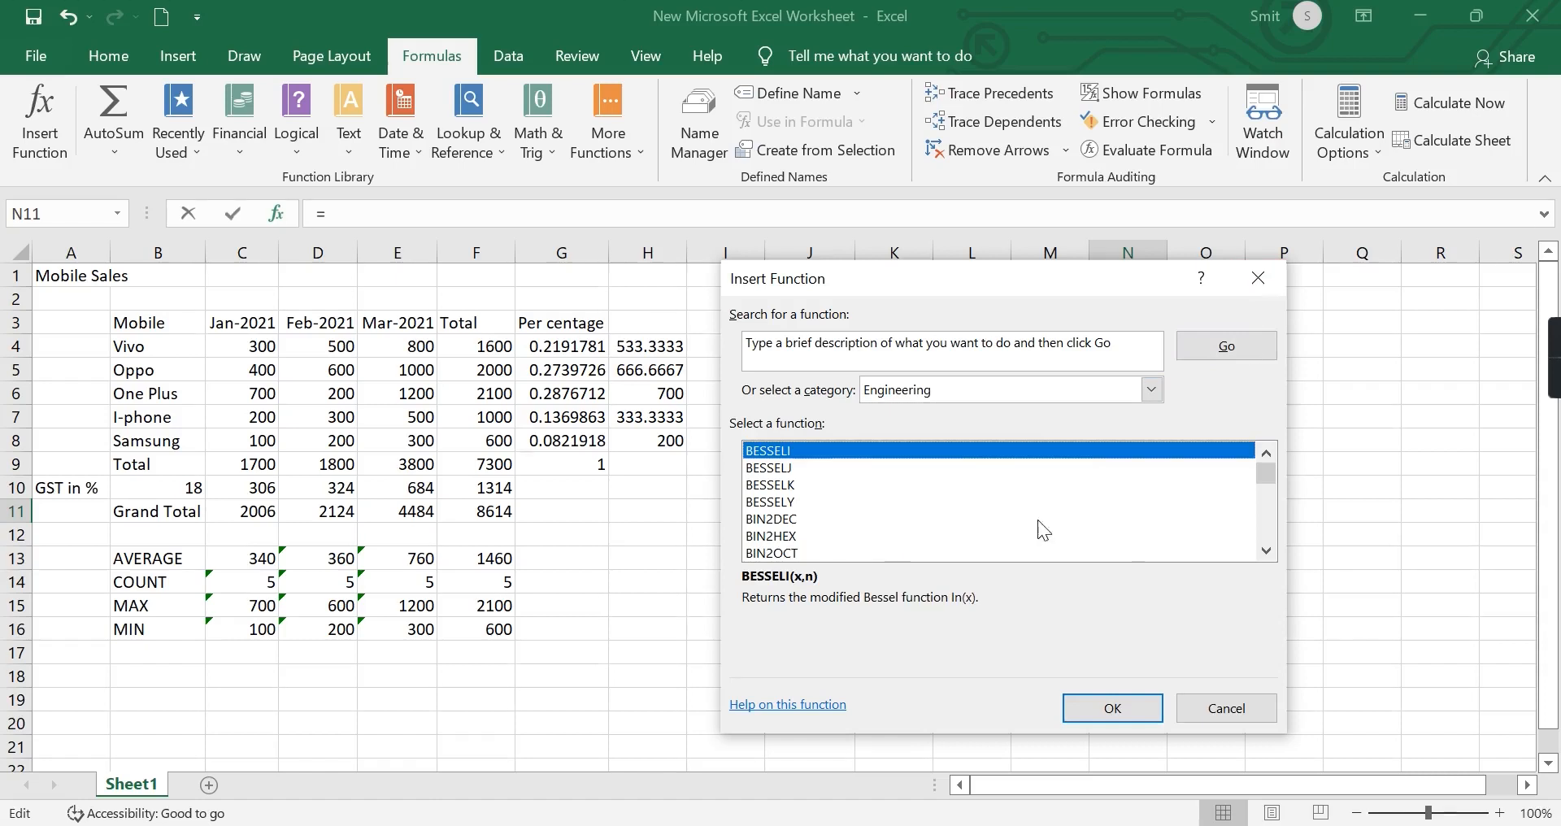
click(1219, 707)
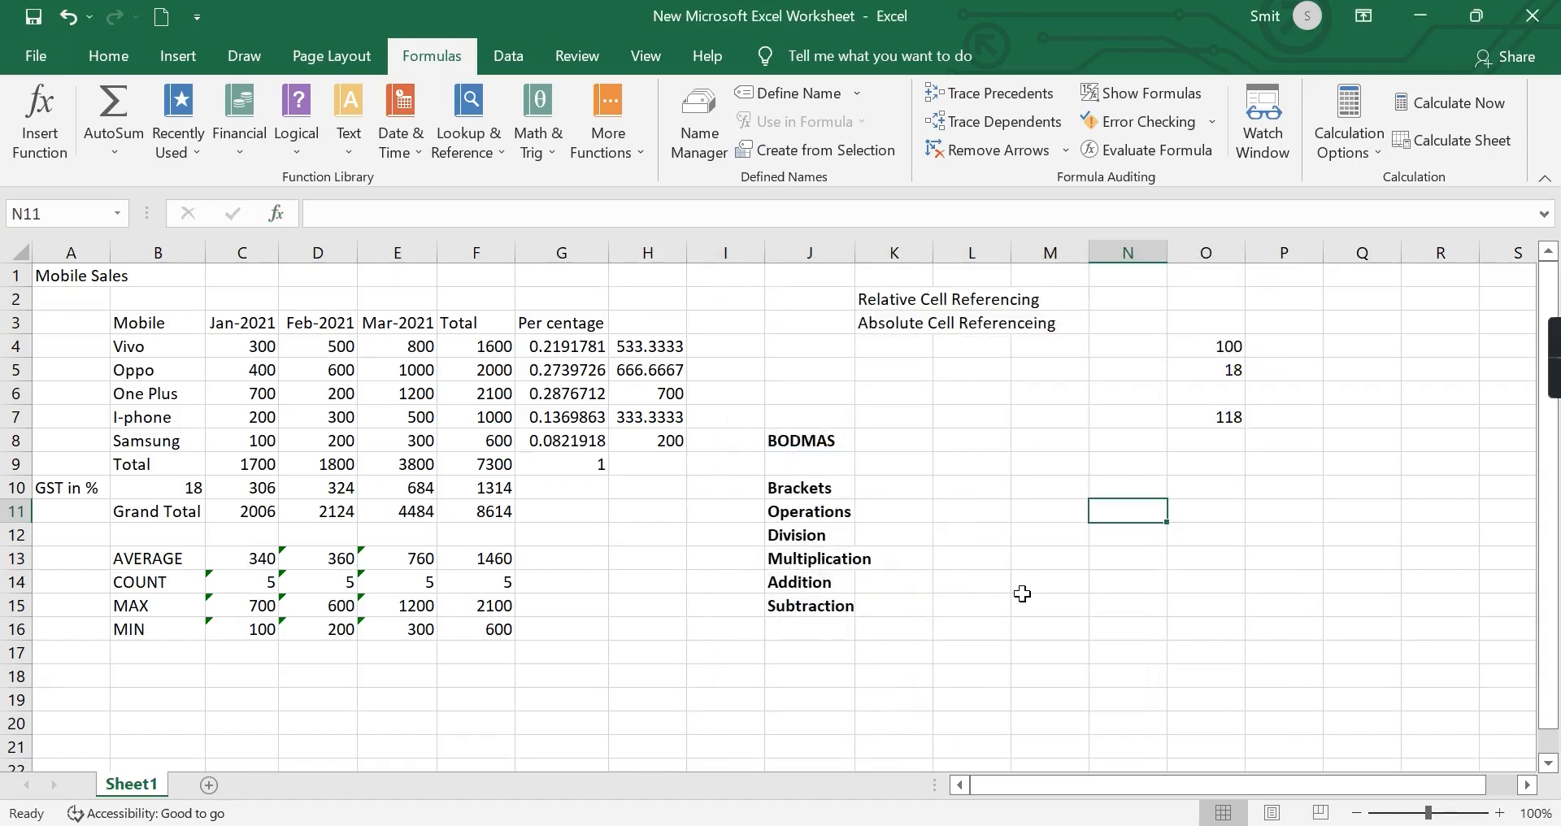